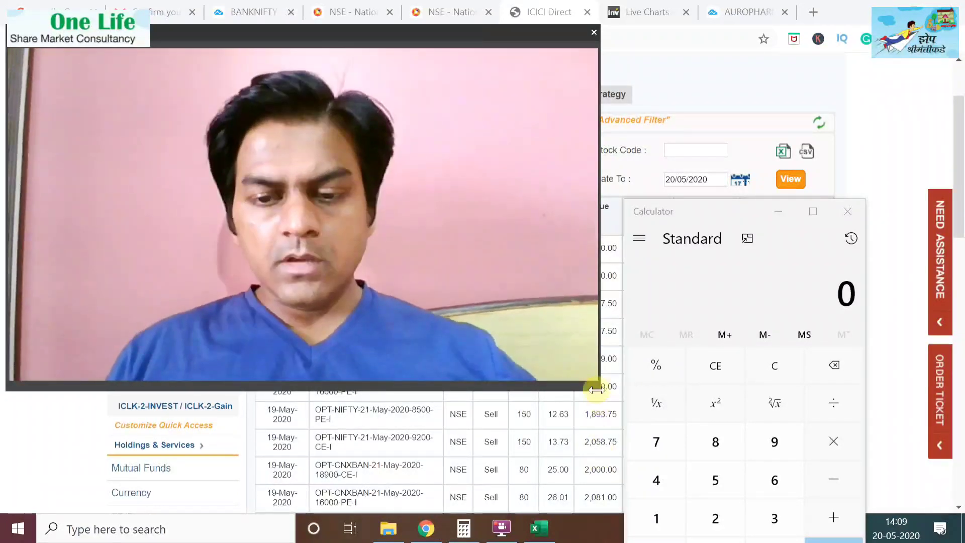
# Switch to the Sample Trades 20.05 workbook in Excel and shrink and move the webcam preview off the trade table
pyautogui.moveTo(596, 387); pyautogui.dragTo(244, 200)
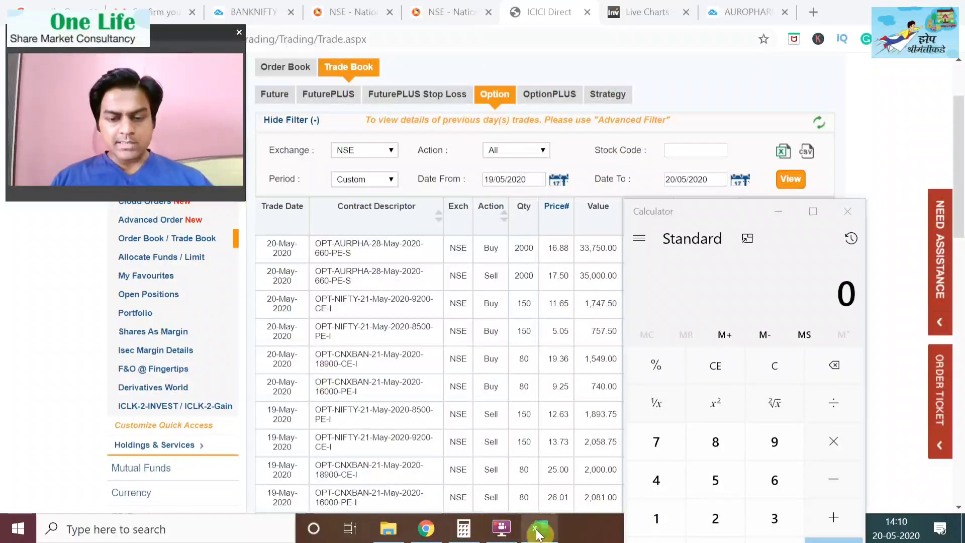
pyautogui.moveTo(539, 521)
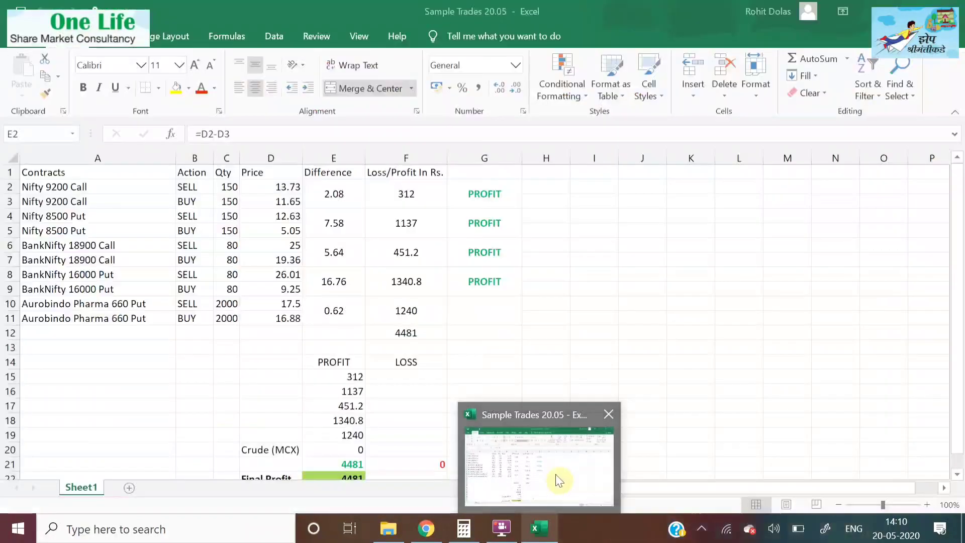
pyautogui.click(555, 474)
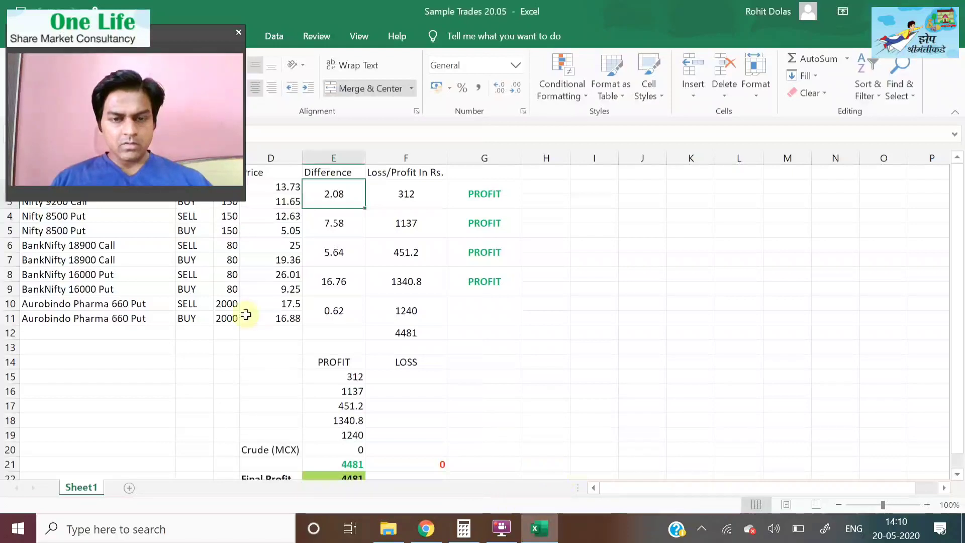
pyautogui.moveTo(138, 38); pyautogui.dragTo(664, 165)
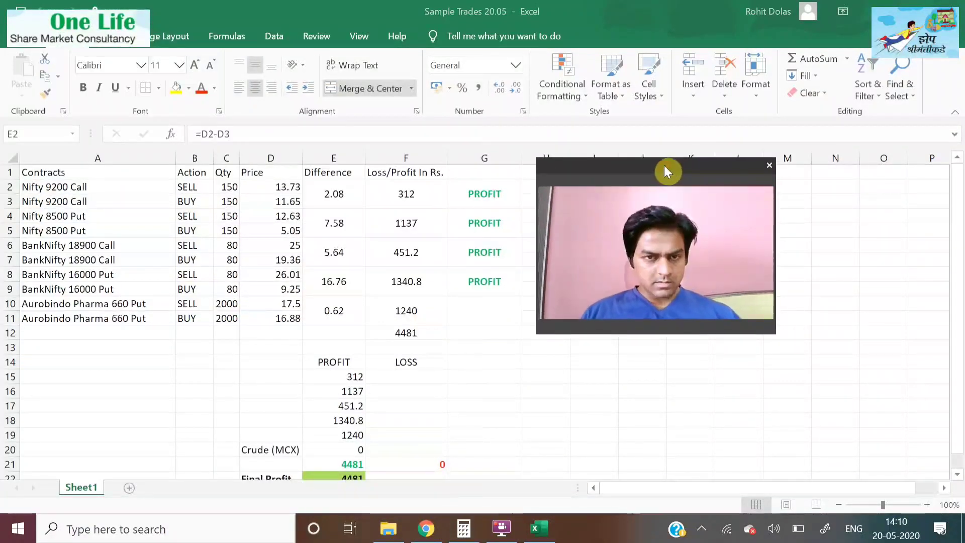
# Examine the Nifty 9200 Call sell trade's contract, action, quantity and price
pyautogui.click(96, 188)
pyautogui.click(187, 184)
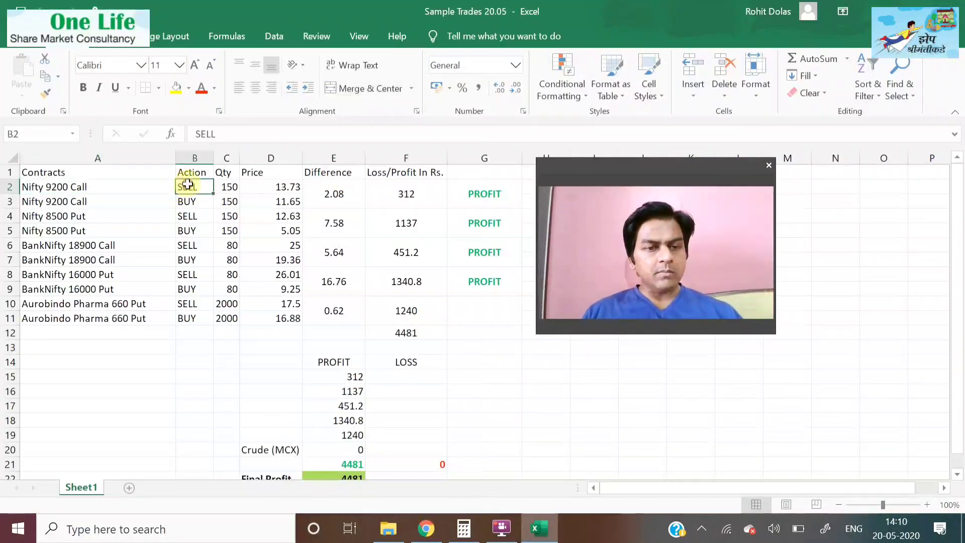
pyautogui.press('Right')
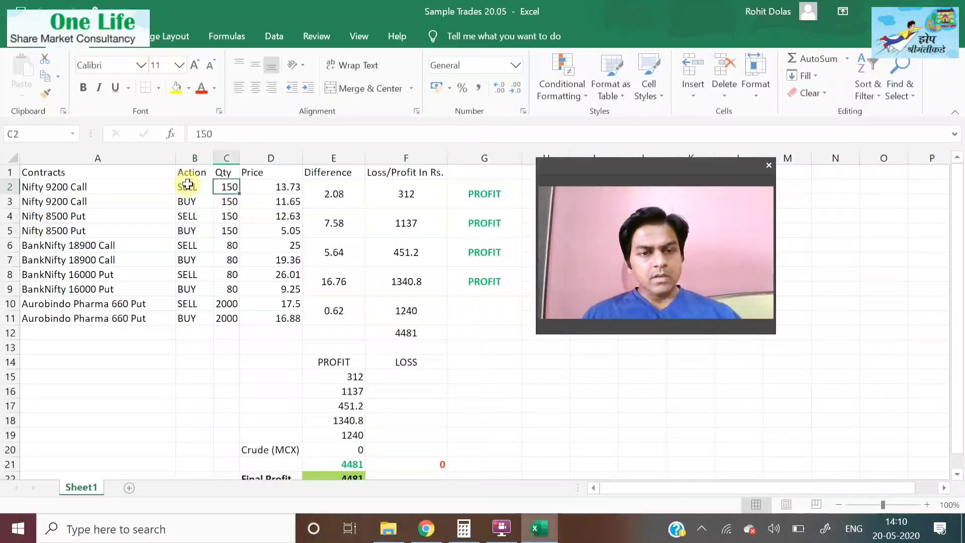
pyautogui.press('Right')
pyautogui.press('Left')
pyautogui.press('Left')
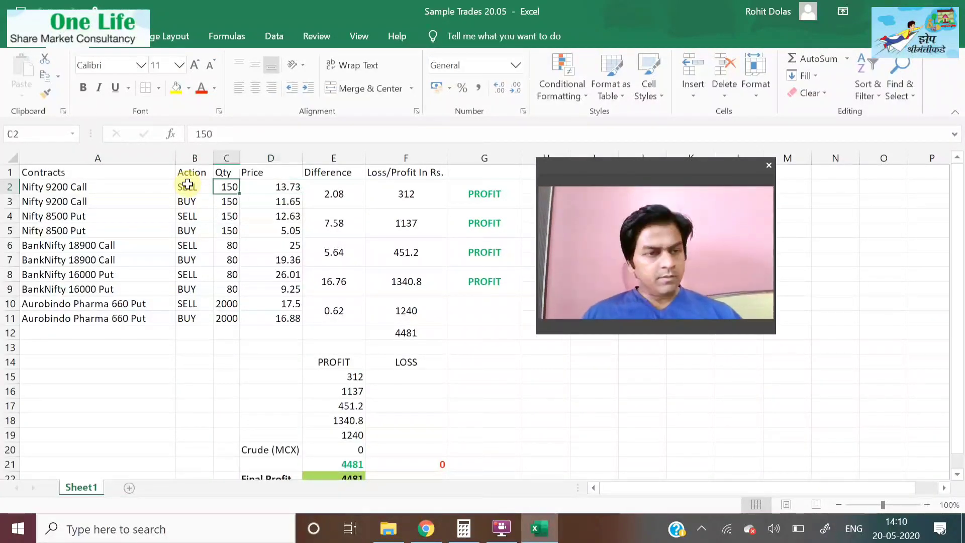
pyautogui.press('Right')
pyautogui.press('Right')
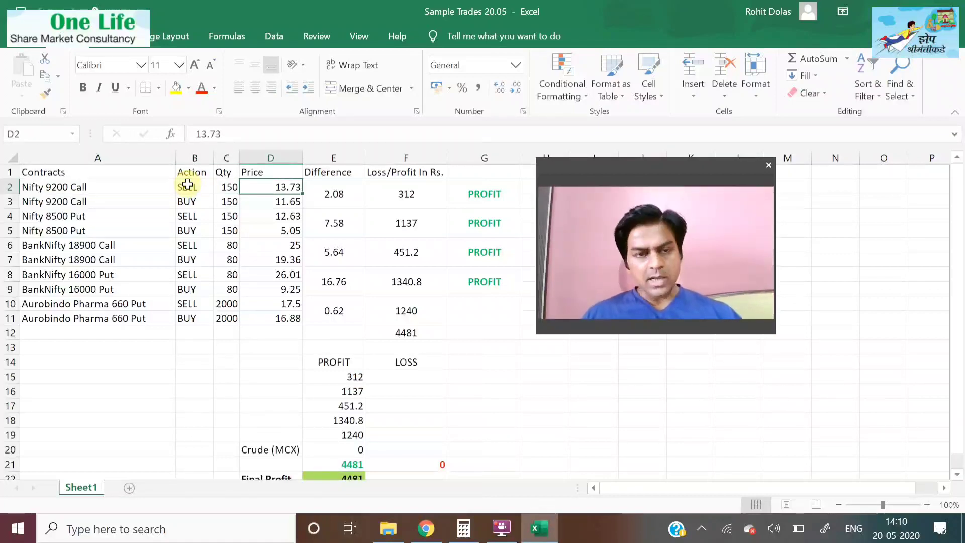
# Compare the Nifty 9200 Call's buy and sell prices and check its price difference and profit formulas
pyautogui.click(293, 204)
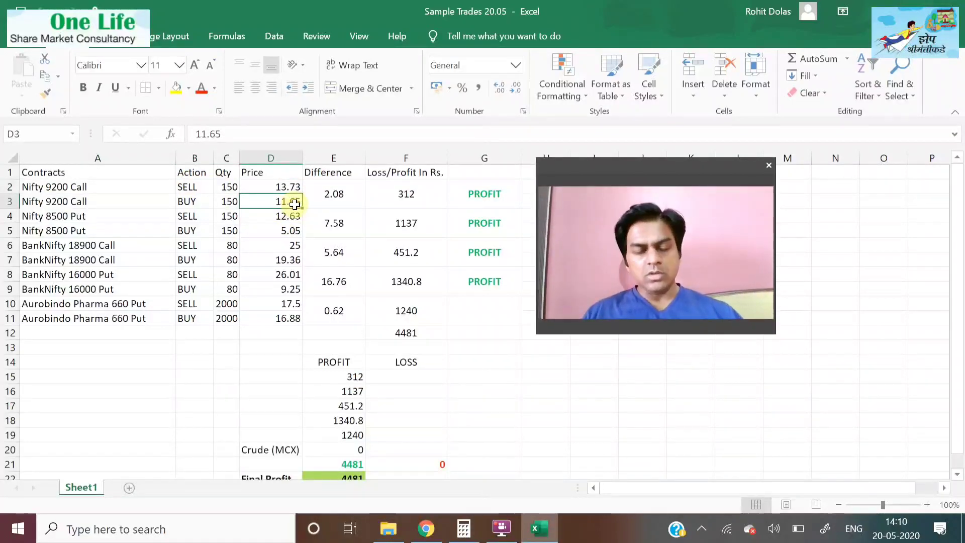
pyautogui.press('Up')
pyautogui.click(295, 204)
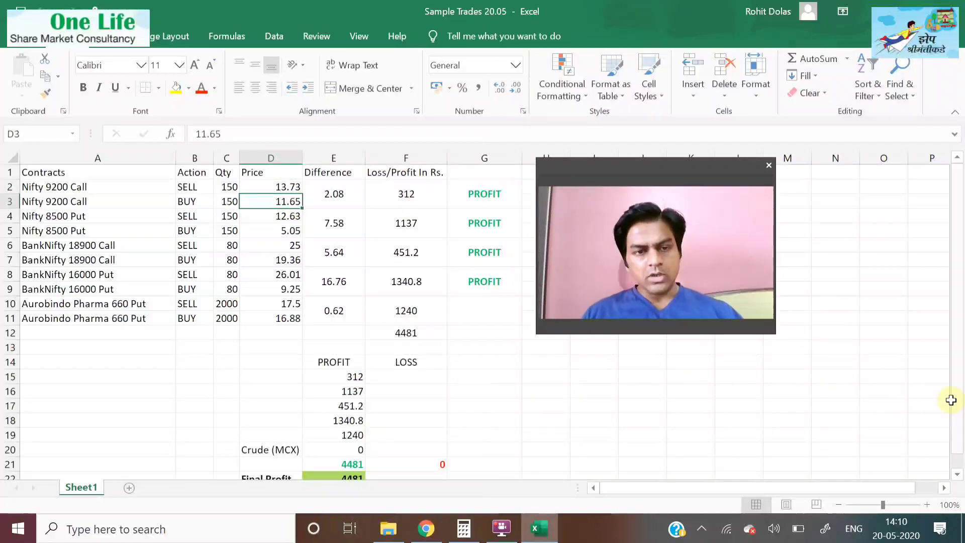
pyautogui.press('Up')
pyautogui.press('Down')
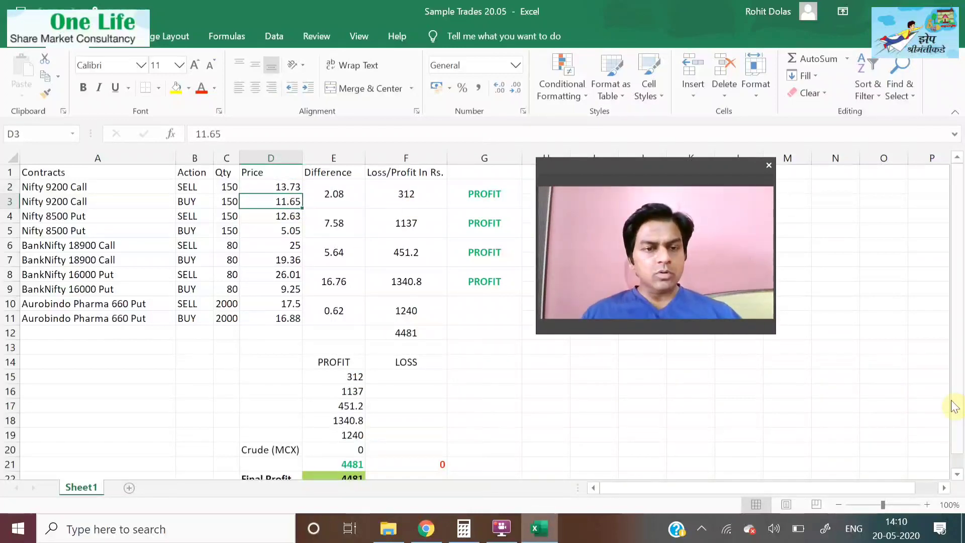
pyautogui.press('Right')
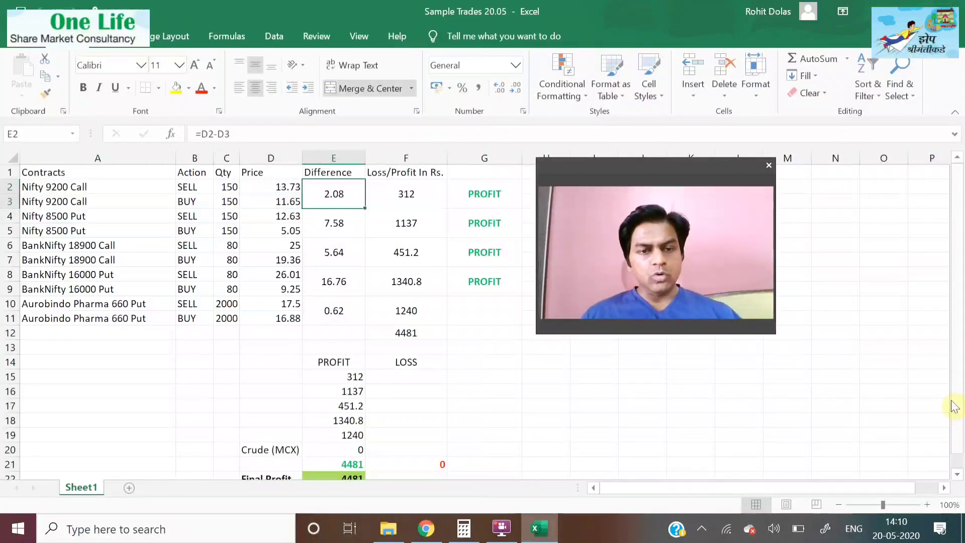
pyautogui.press('Right')
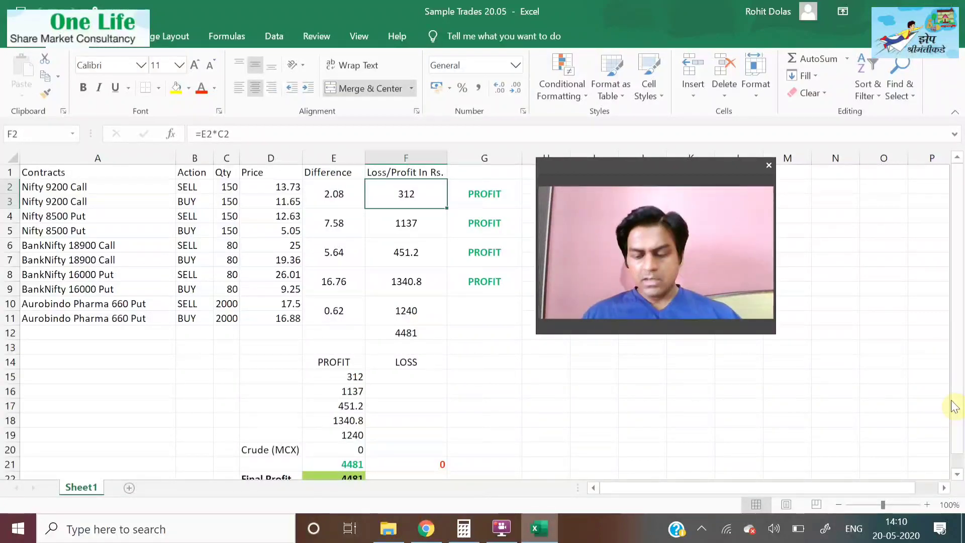
# Examine the Nifty 8500 Put trade's sell price, buy price and resulting profit in rupees
pyautogui.press('Left')
pyautogui.press('Left')
pyautogui.press('Left')
pyautogui.press('Left')
pyautogui.press('Left')
pyautogui.press('Down')
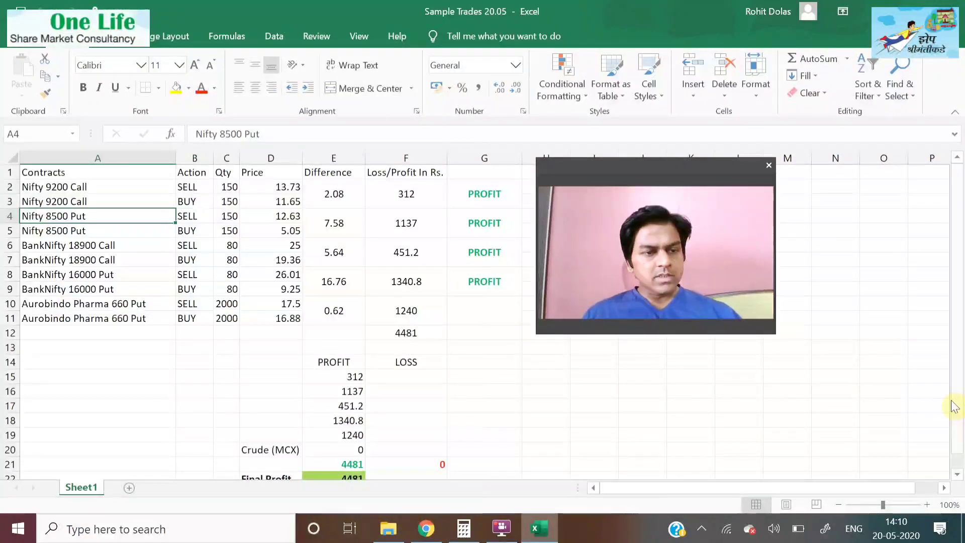
pyautogui.press('Right')
pyautogui.press('Right')
pyautogui.press('Right')
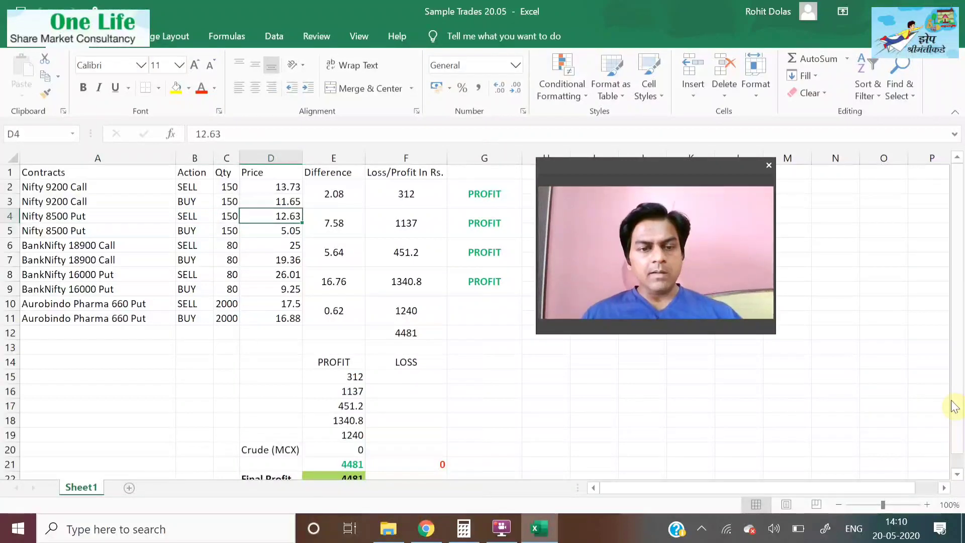
pyautogui.press('Down')
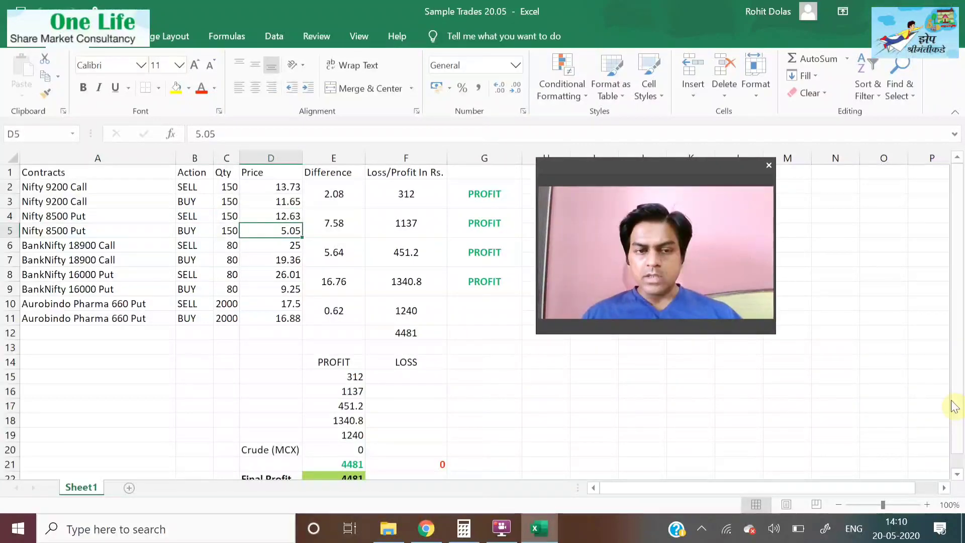
pyautogui.press('Up')
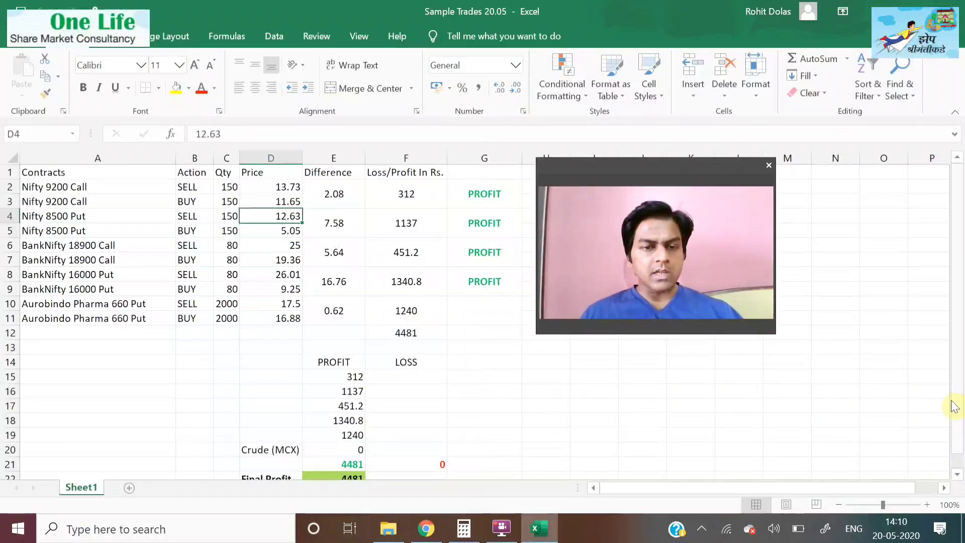
pyautogui.press('Right')
pyautogui.press('Right')
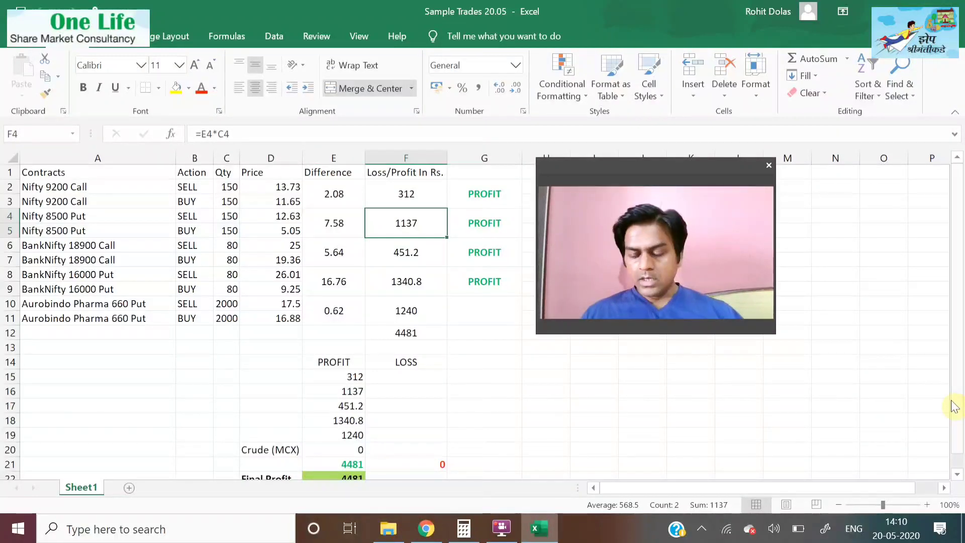
# Look over the BankNifty 18900 Call and BankNifty 16000 Put contract entries in the Contracts column
pyautogui.press('Left')
pyautogui.press('Left')
pyautogui.press('Left')
pyautogui.press('Left')
pyautogui.press('Left')
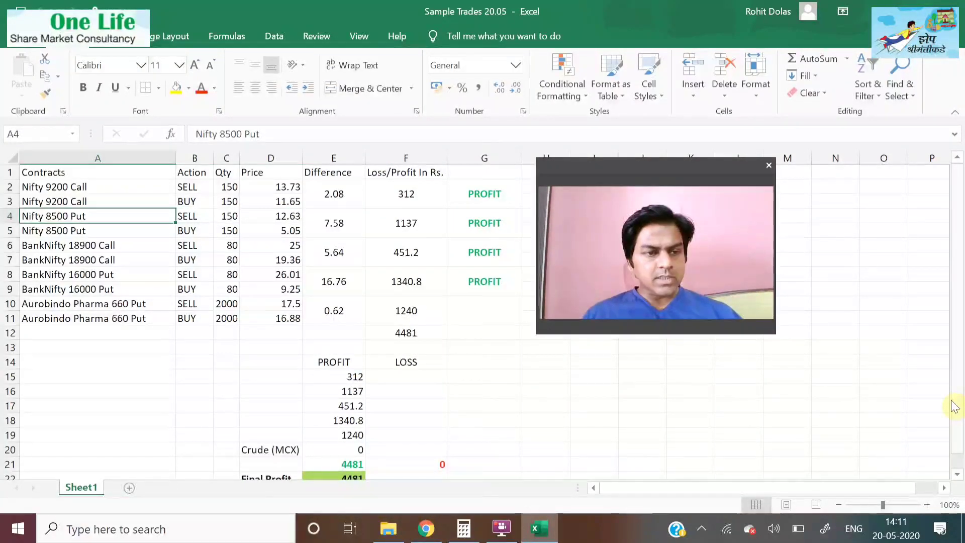
pyautogui.press('Down')
pyautogui.press('Down')
pyautogui.press('Down')
pyautogui.press('Down')
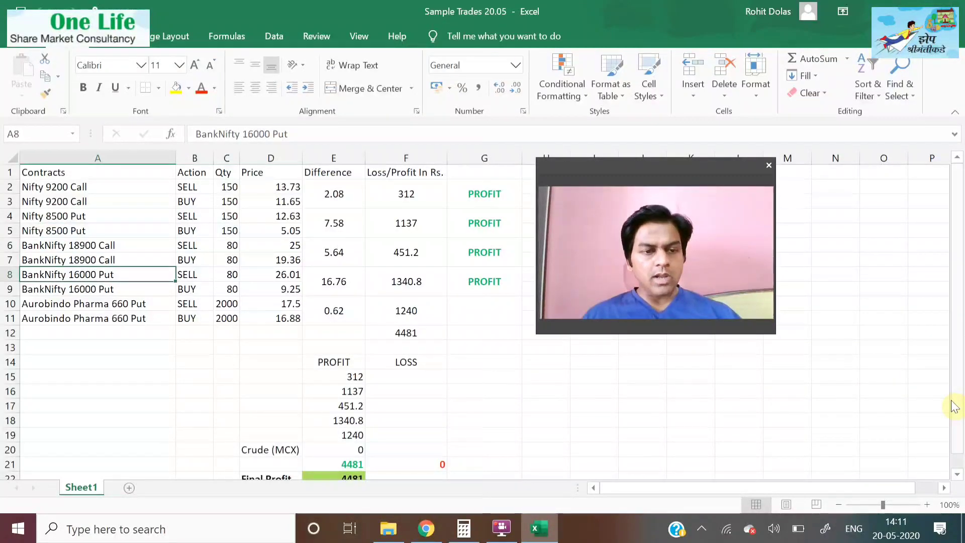
pyautogui.press('Up')
pyautogui.press('Up')
pyautogui.press('Down')
pyautogui.press('Up')
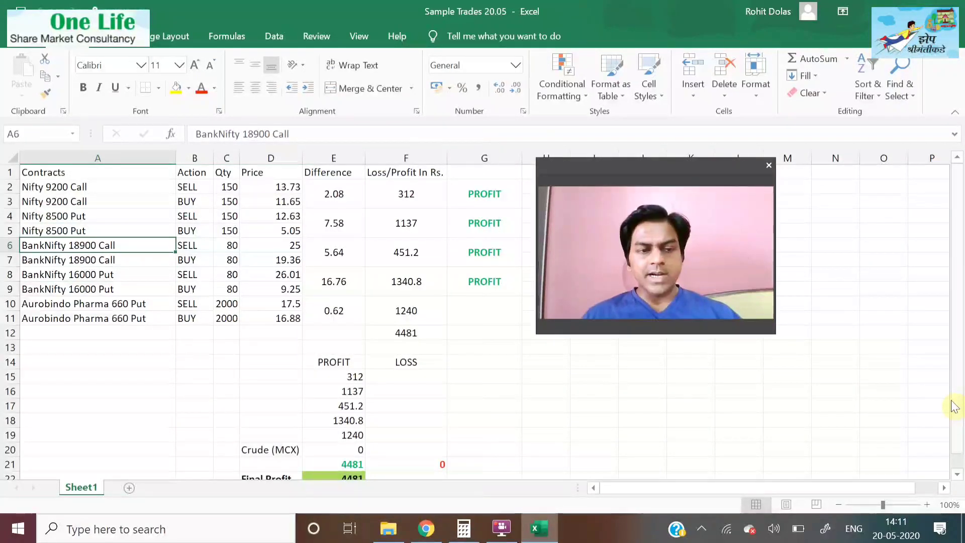
pyautogui.press('Down')
pyautogui.press('Down')
pyautogui.press('Up')
pyautogui.press('Up')
# Examine the BankNifty 18900 Call's quantity, sell and buy prices, price difference and profit
pyautogui.press('Right')
pyautogui.press('Right')
pyautogui.press('Right')
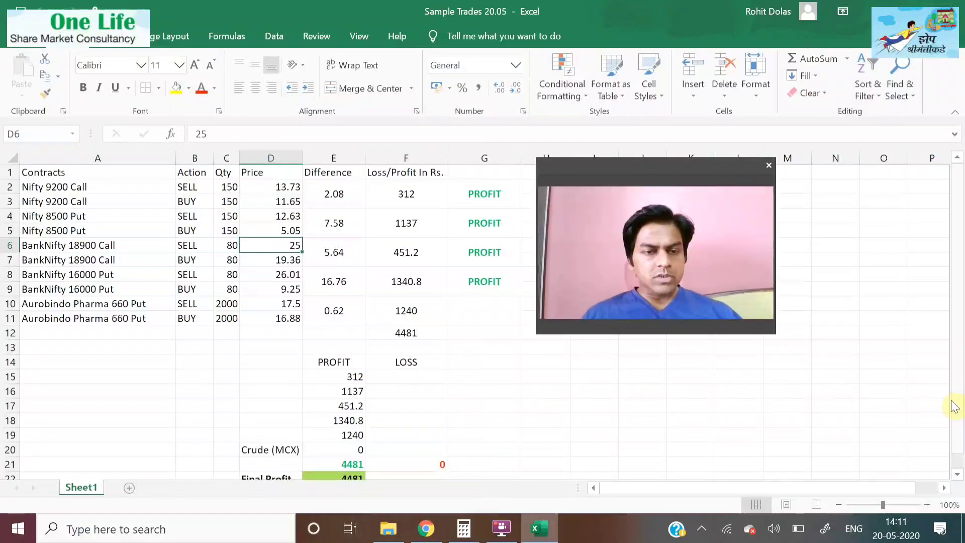
pyautogui.press('Left')
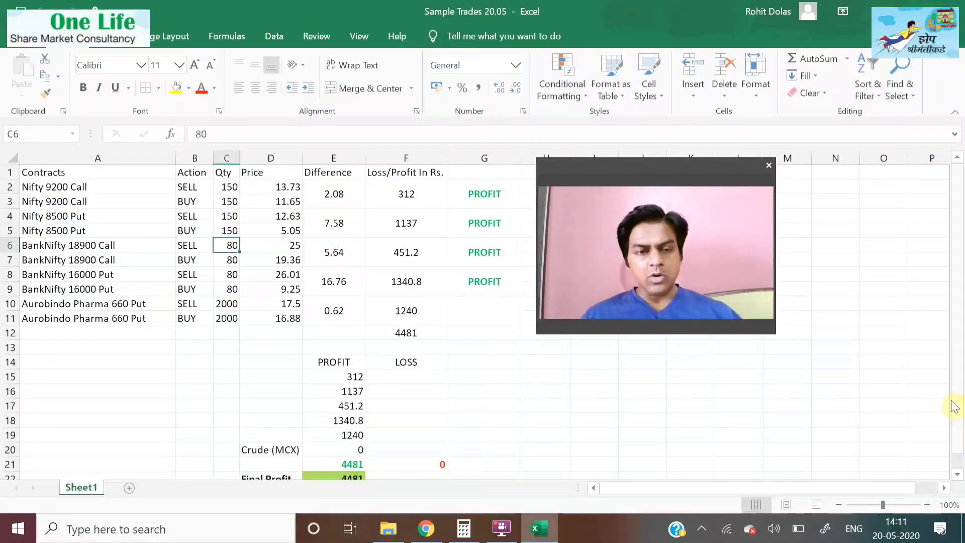
pyautogui.press('Down')
pyautogui.press('Up')
pyautogui.press('Right')
pyautogui.press('Down')
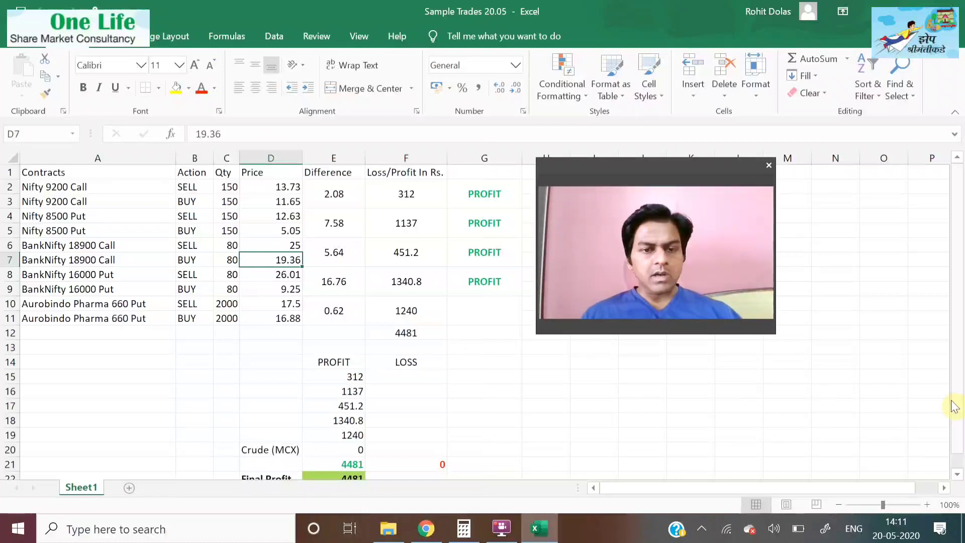
pyautogui.press('Up')
pyautogui.press('Right')
pyautogui.press('Right')
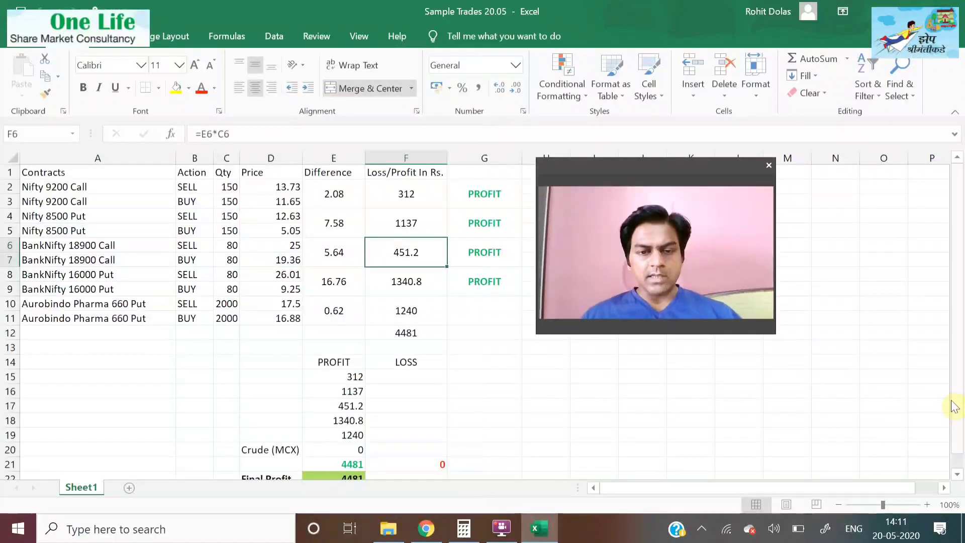
pyautogui.press('Down')
pyautogui.press('Left')
pyautogui.press('Up')
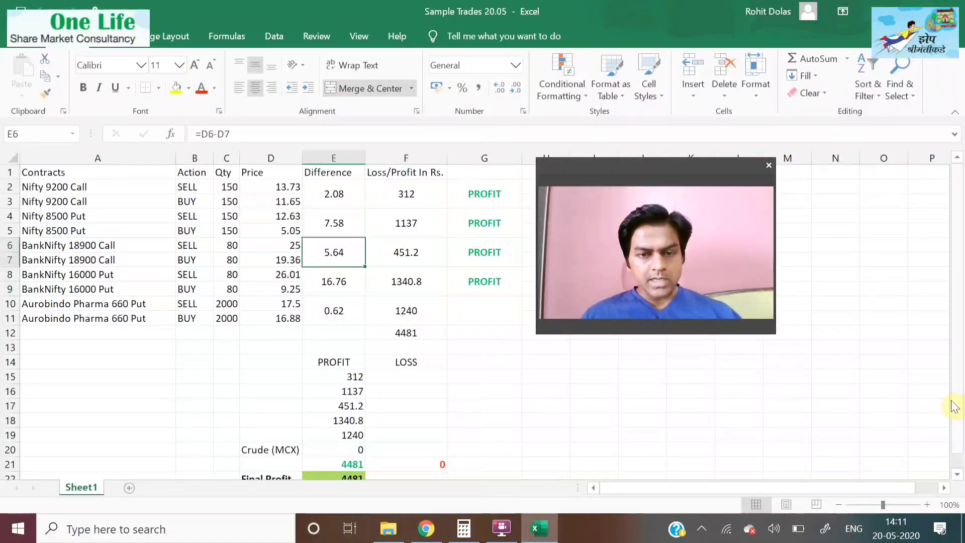
# Examine the BankNifty 16000 Put's sell price and compare it with the BankNifty 18900 Call's sell price
pyautogui.press('Right')
pyautogui.press('Down')
pyautogui.press('Left')
pyautogui.press('Left')
pyautogui.press('Left')
pyautogui.press('Left')
pyautogui.press('Left')
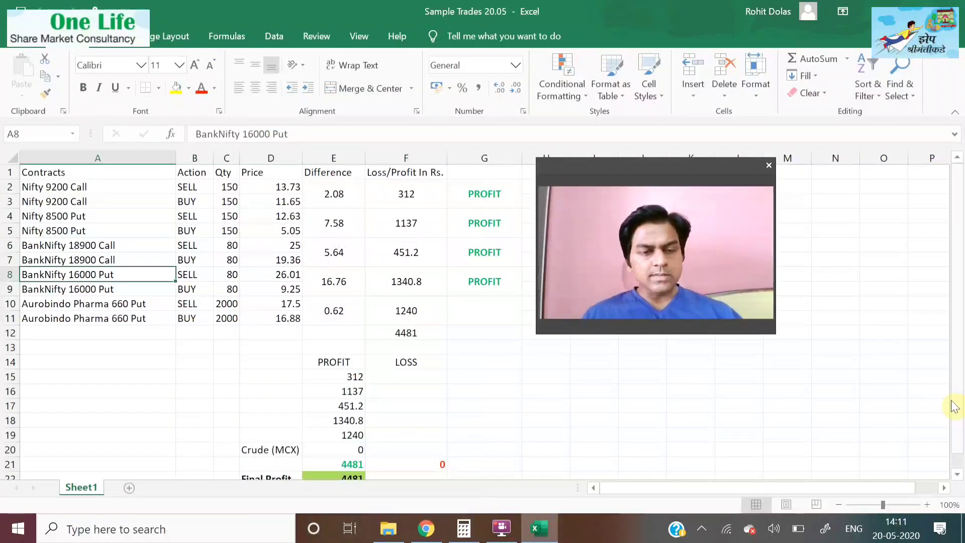
pyautogui.press('Right')
pyautogui.press('Right')
pyautogui.press('Right')
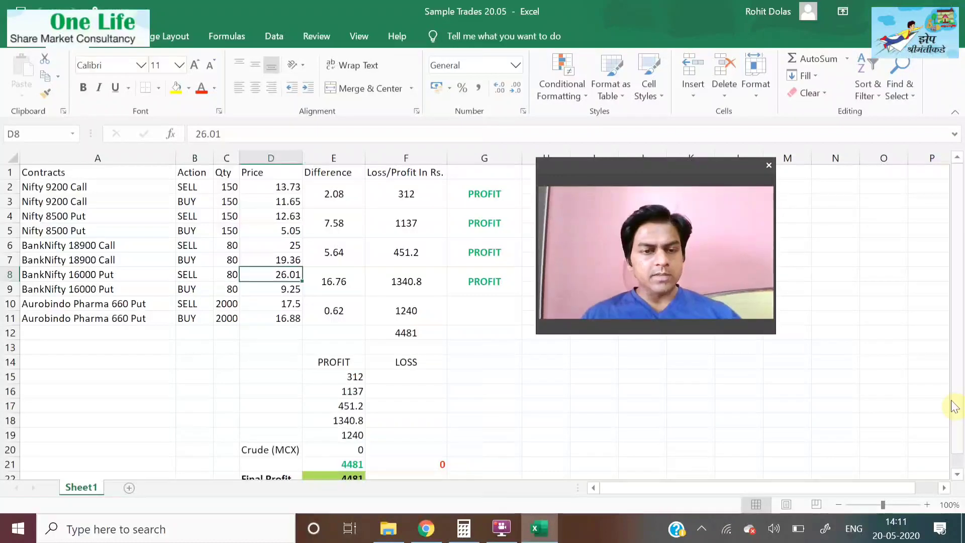
pyautogui.press('Down')
pyautogui.press('Up')
pyautogui.press('Up')
pyautogui.press('Up')
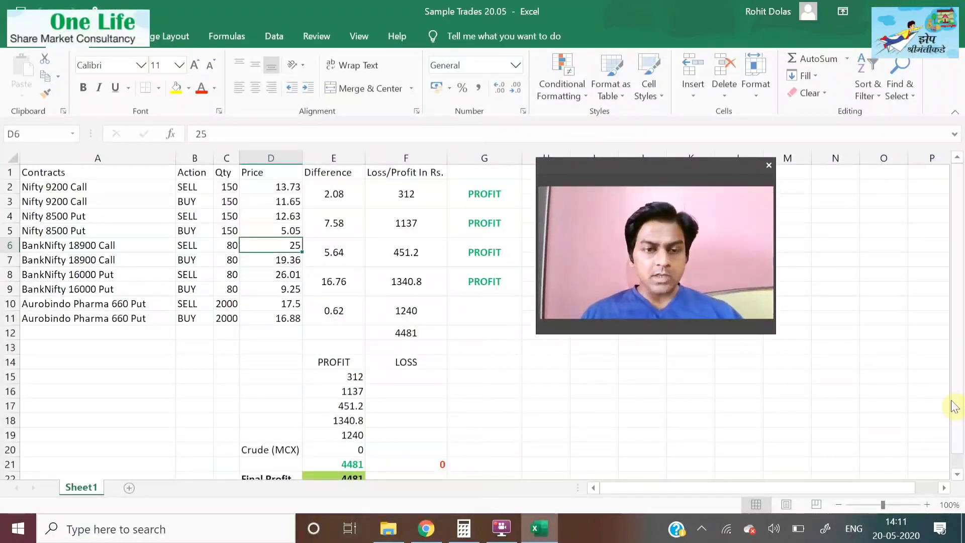
# Check the BankNifty 16000 Put's buy price, price difference and profit in rupees
pyautogui.press('Down')
pyautogui.press('Down')
pyautogui.press('Down')
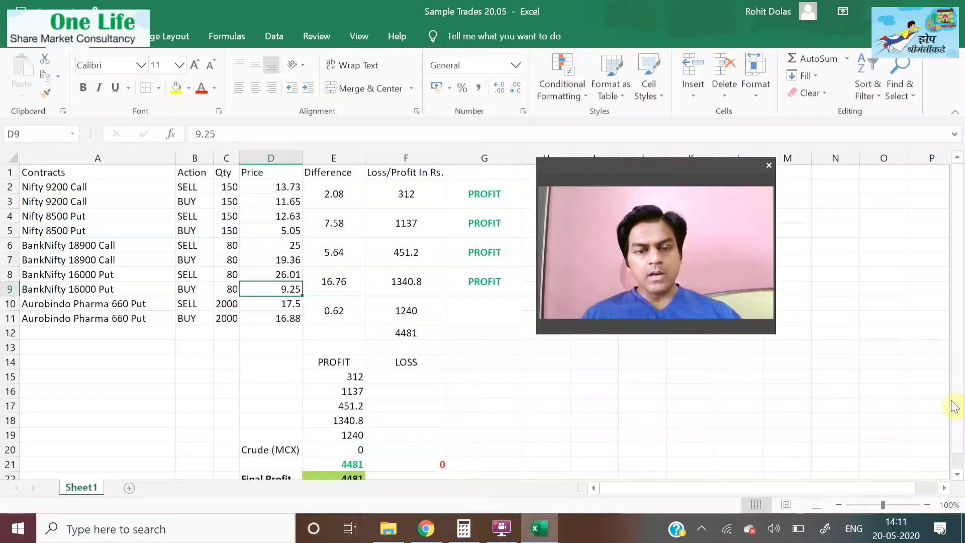
pyautogui.press('Right')
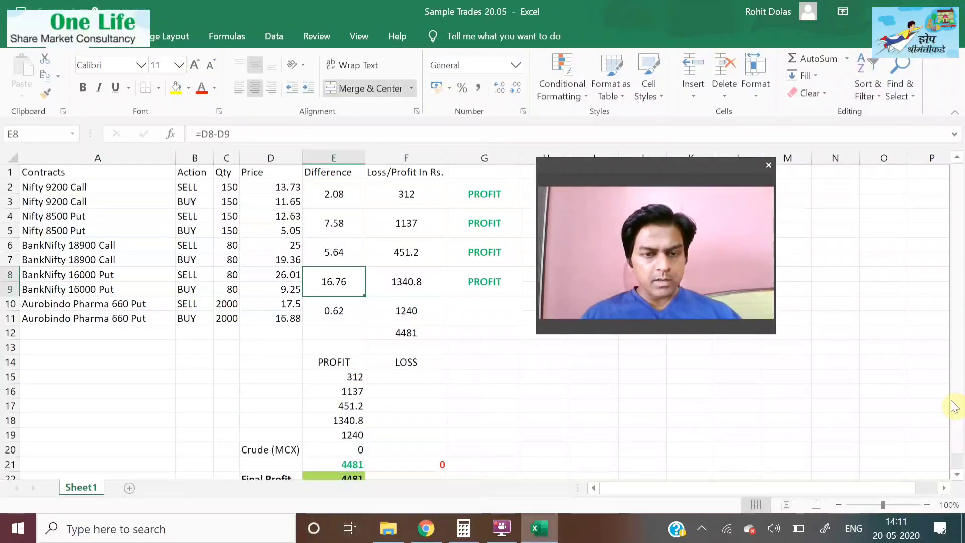
pyautogui.press('Right')
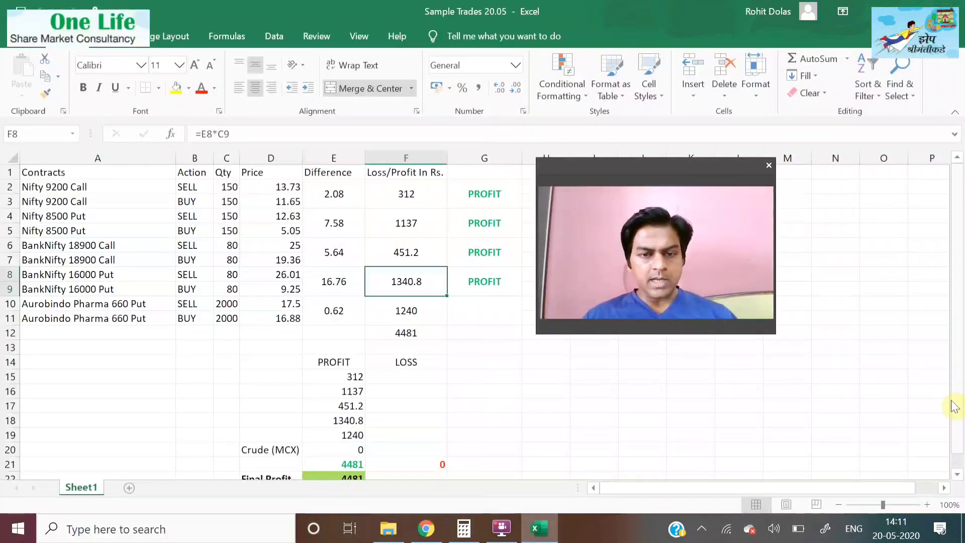
# Look over the two Aurobindo Pharma 660 Put entries in the Contracts column
pyautogui.press('Left')
pyautogui.press('Left')
pyautogui.press('Left')
pyautogui.press('Left')
pyautogui.press('Left')
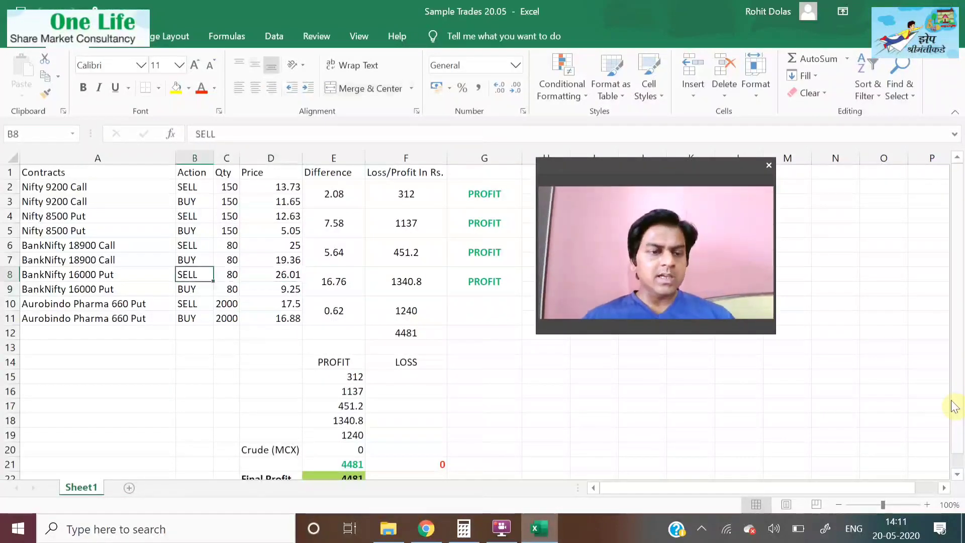
pyautogui.press('Down')
pyautogui.press('Down')
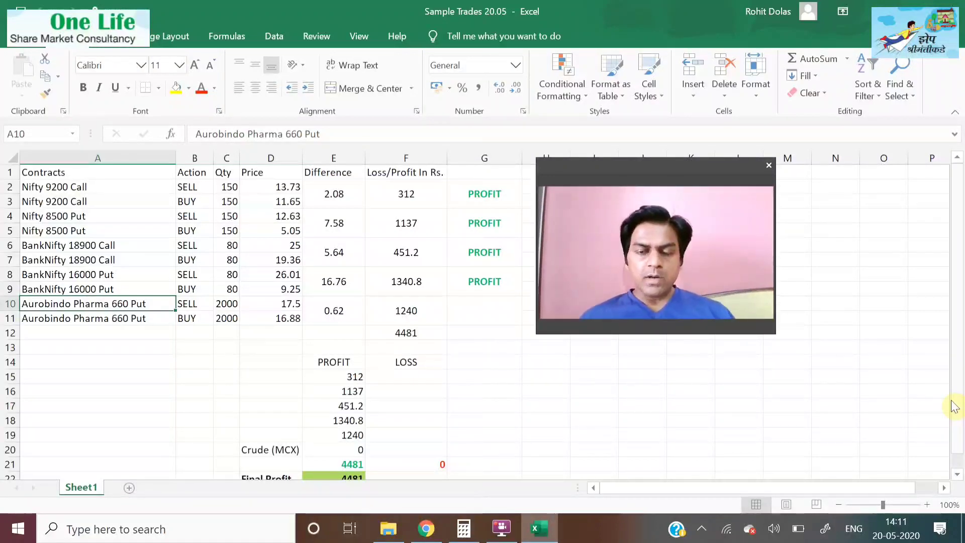
pyautogui.press('Down')
pyautogui.press('Up')
pyautogui.press('Down')
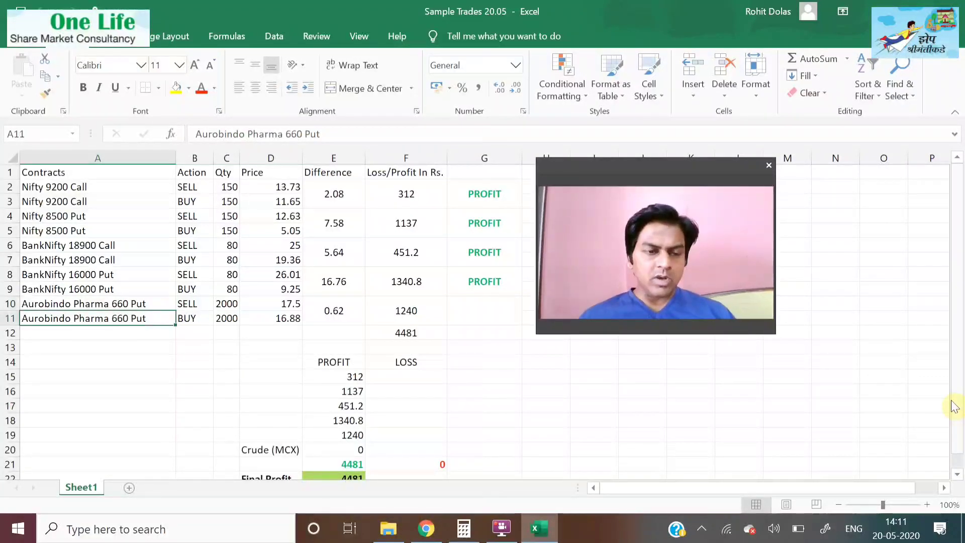
pyautogui.press('Up')
pyautogui.press('Down')
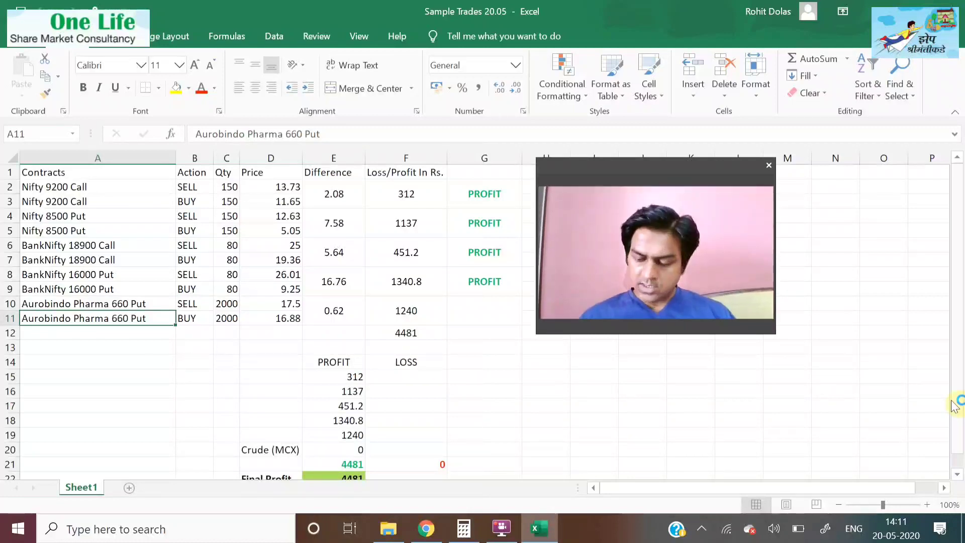
pyautogui.press('Up')
pyautogui.press('Down')
pyautogui.press('Up')
pyautogui.press('Down')
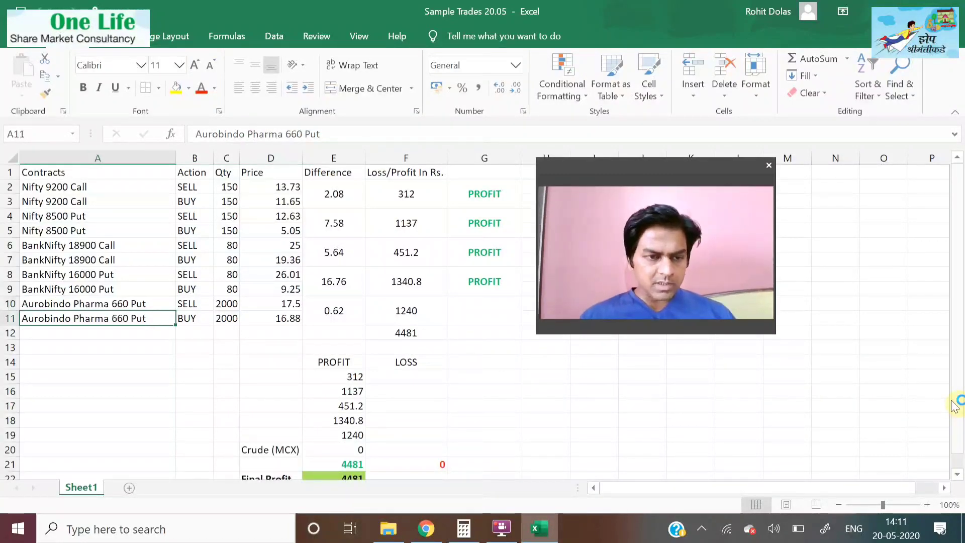
pyautogui.press('Up')
pyautogui.press('Down')
pyautogui.press('Up')
# Check the Aurobindo Pharma 660 Put's sell price, price difference and profit in rupees
pyautogui.press('Right')
pyautogui.press('Right')
pyautogui.press('Right')
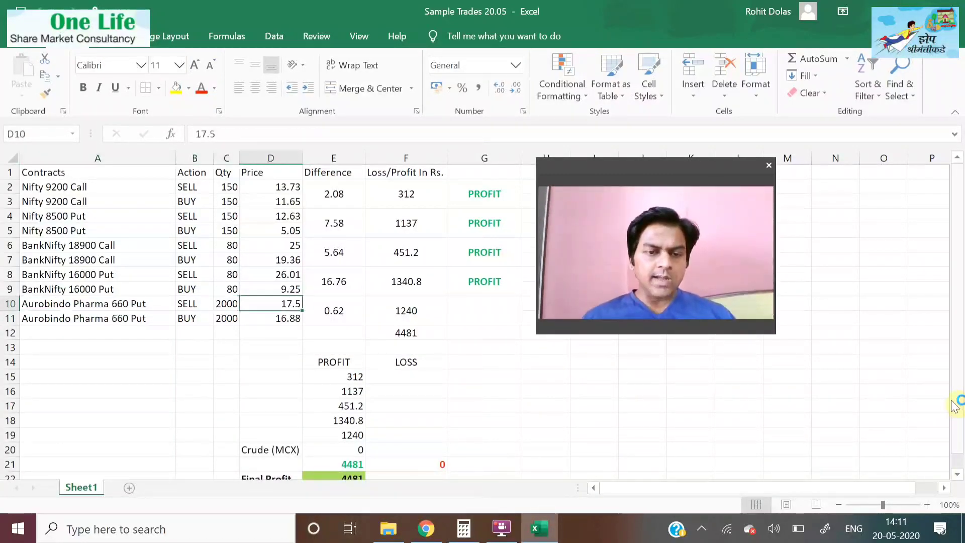
pyautogui.press('Right')
pyautogui.press('Right')
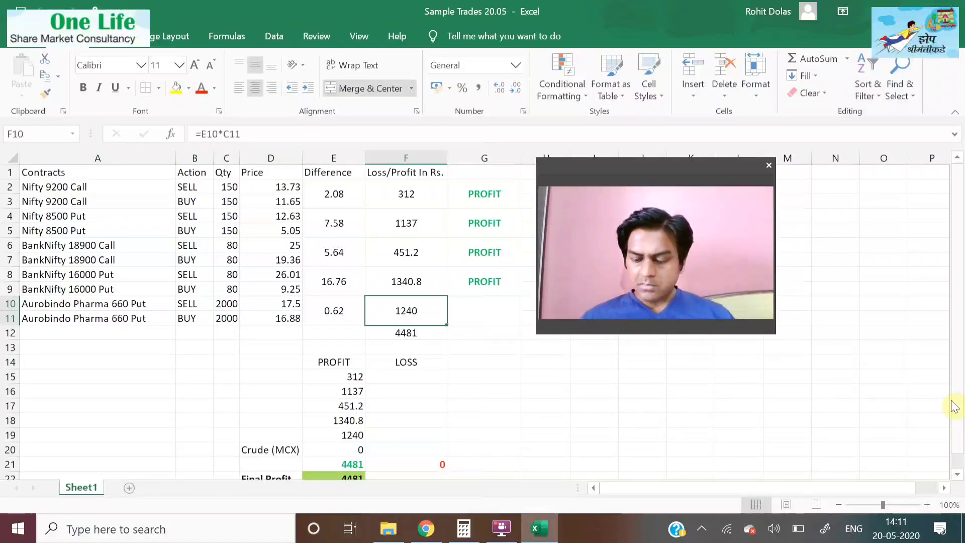
pyautogui.press('Left')
pyautogui.press('Left')
pyautogui.press('Right')
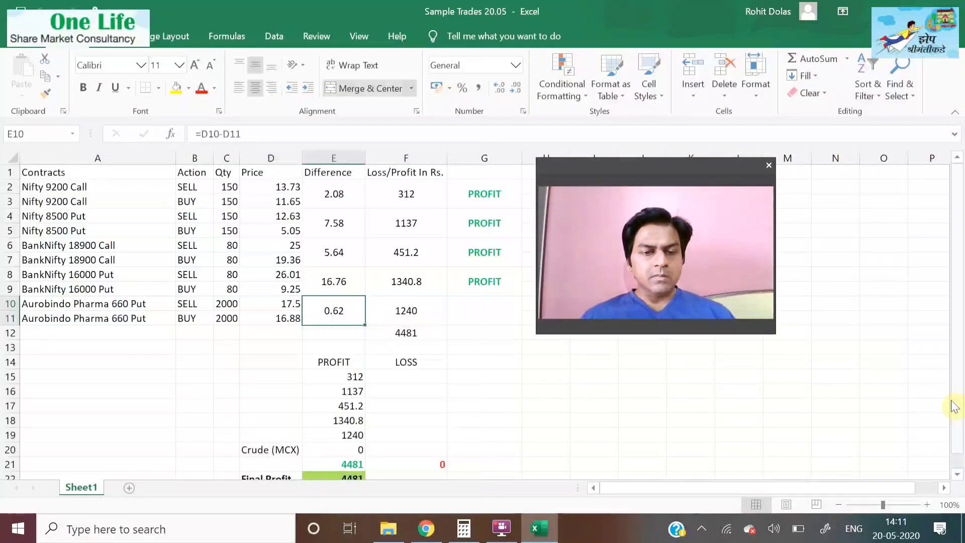
# Examine the Aurobindo Pharma 660 Put's sell and buy quantities, its sell price and the price difference
pyautogui.press('Left')
pyautogui.press('Left')
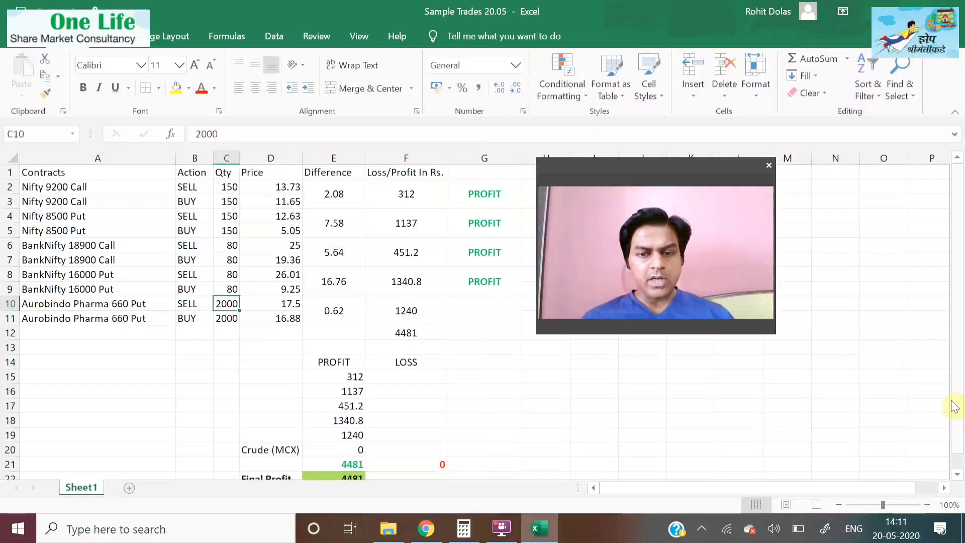
pyautogui.press('Down')
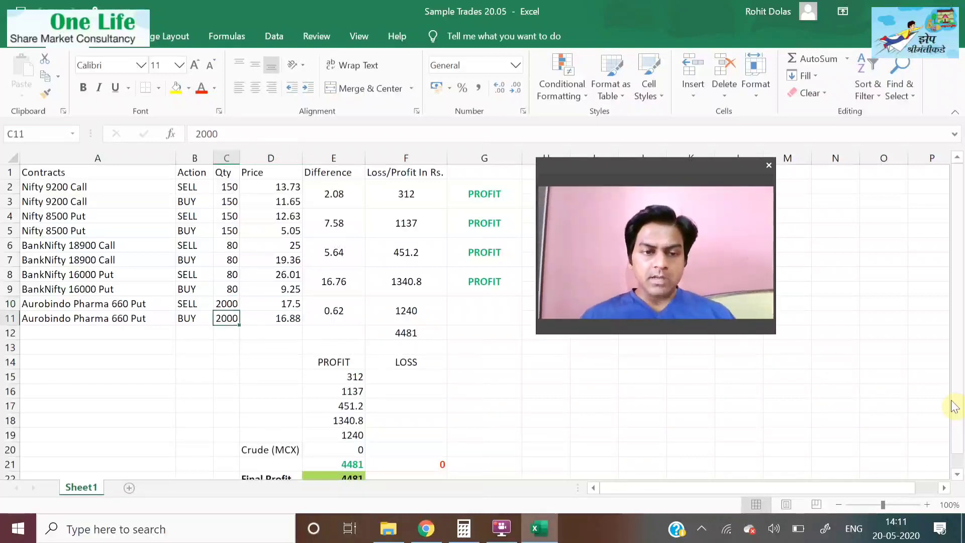
pyautogui.press('Up')
pyautogui.press('Down')
pyautogui.press('Up')
pyautogui.press('Right')
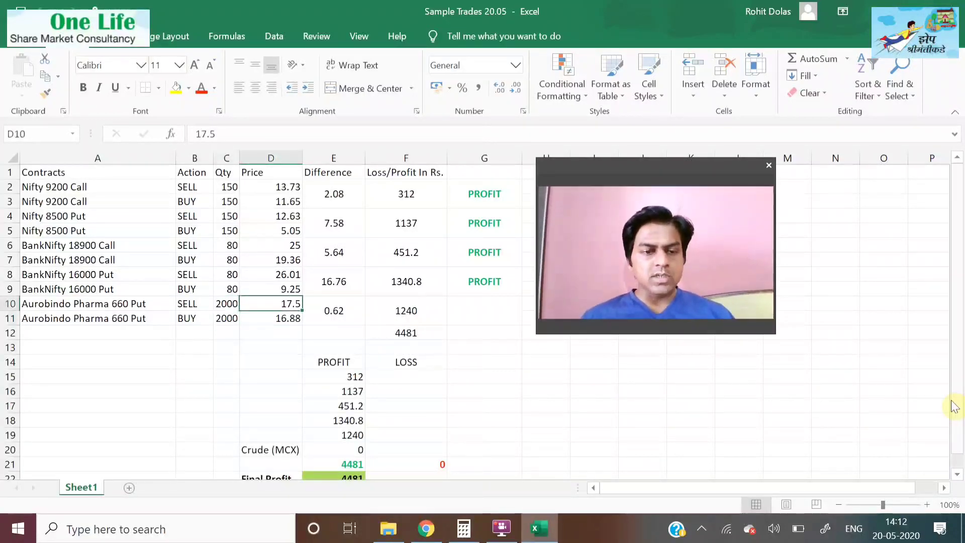
pyautogui.press('Right')
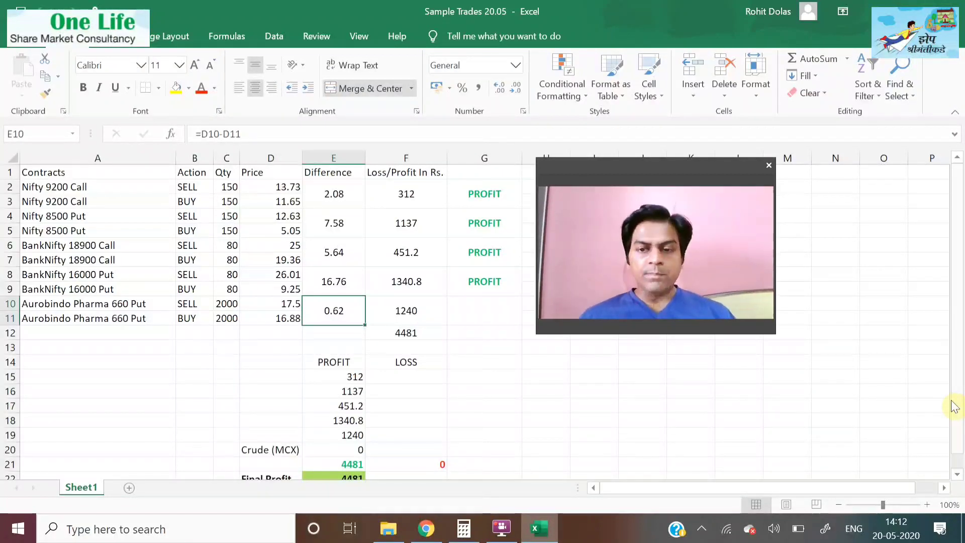
# Go through the Aurobindo Pharma 660 Put trade again, from contract name through sell and buy prices to profit
pyautogui.press('Left')
pyautogui.press('Left')
pyautogui.press('Left')
pyautogui.press('Left')
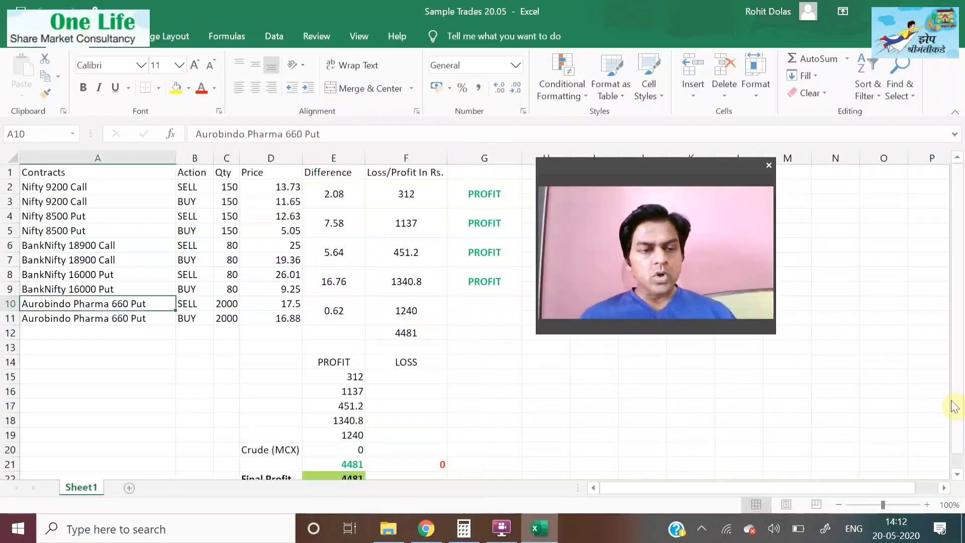
pyautogui.press('Down')
pyautogui.press('Up')
pyautogui.press('Right')
pyautogui.press('Right')
pyautogui.press('Right')
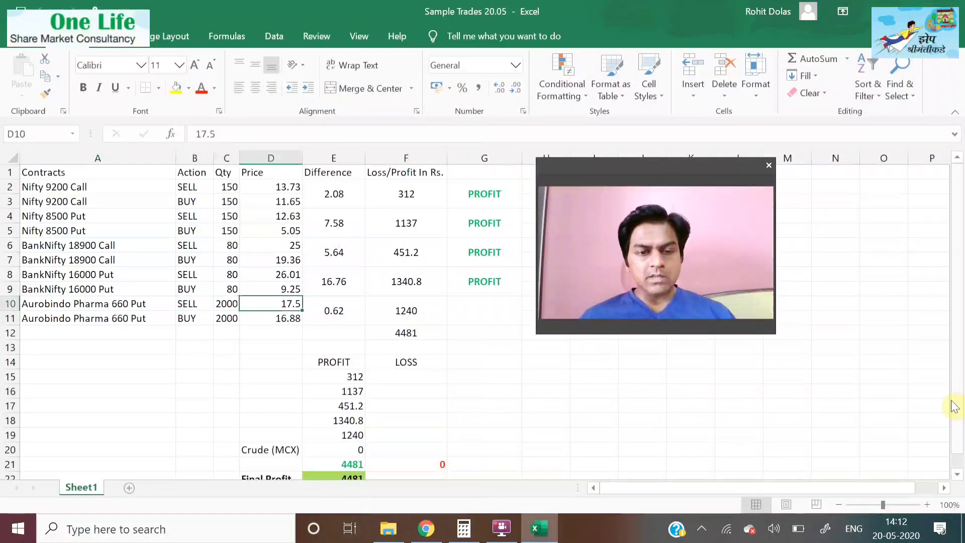
pyautogui.press('Down')
pyautogui.press('Right')
pyautogui.press('Right')
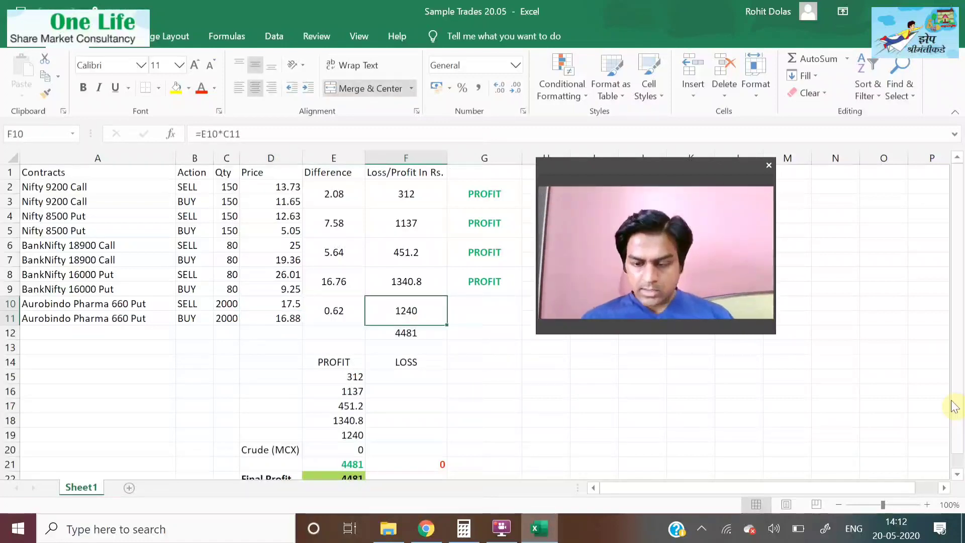
# Check the summed profit below the trades and the Crude (MCX) entry in the profit summary
pyautogui.press('Down')
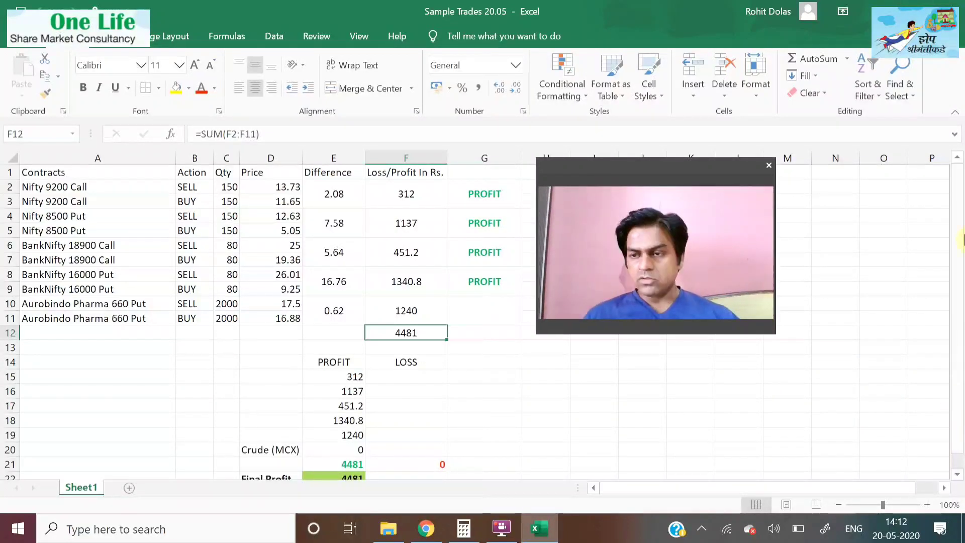
pyautogui.moveTo(960, 241); pyautogui.dragTo(961, 274)
pyautogui.moveTo(960, 314); pyautogui.dragTo(960, 314)
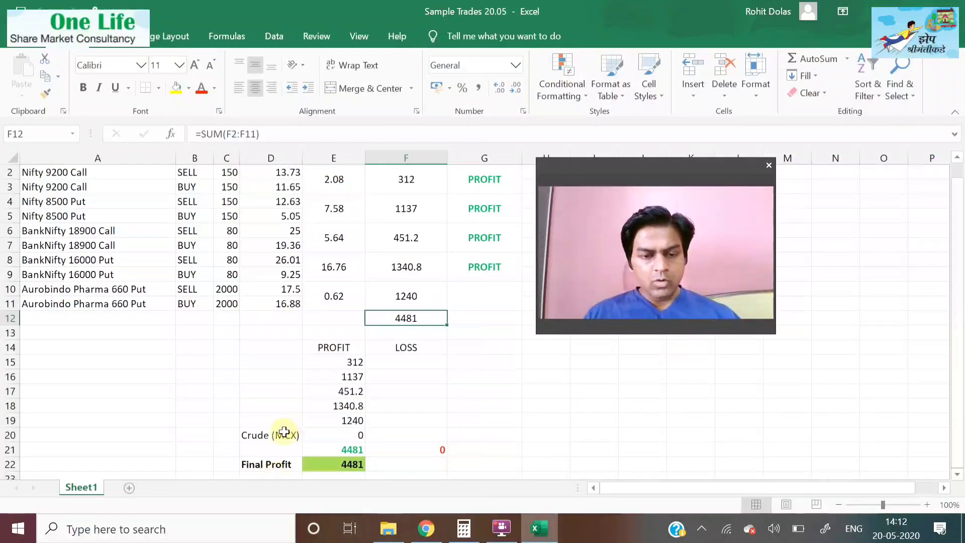
pyautogui.click(280, 433)
pyautogui.click(333, 434)
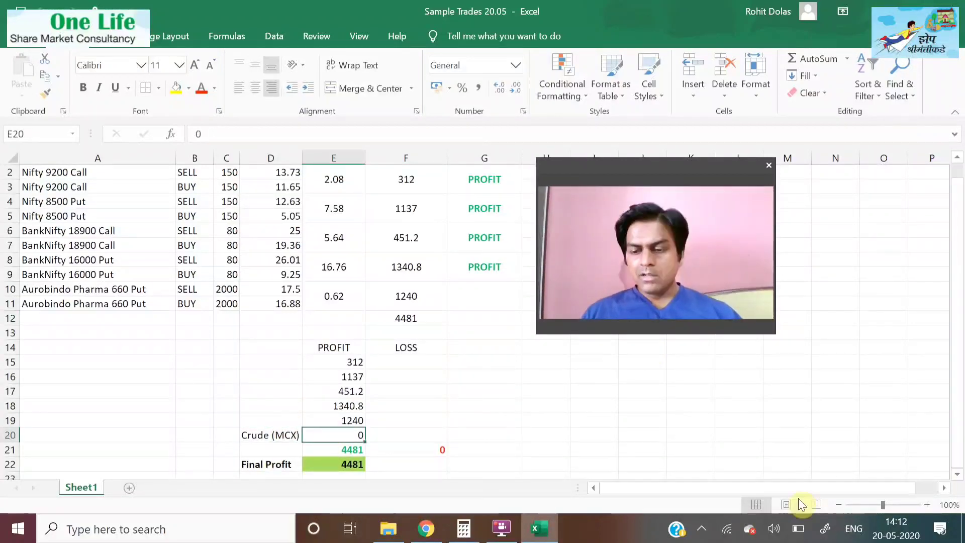
# Look up the date in the May 2020 calendar and review the Profit column entries down to Crude (MCX)
pyautogui.click(895, 536)
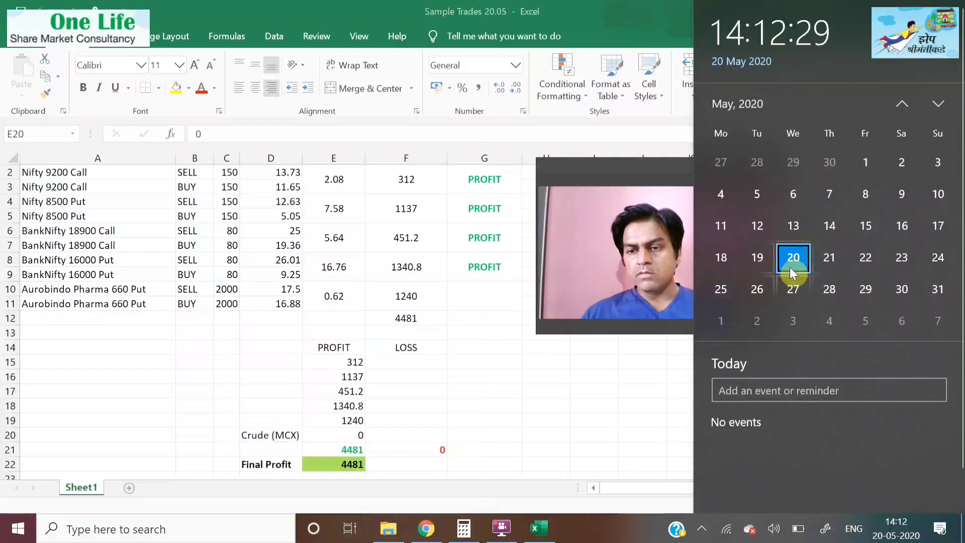
pyautogui.click(610, 401)
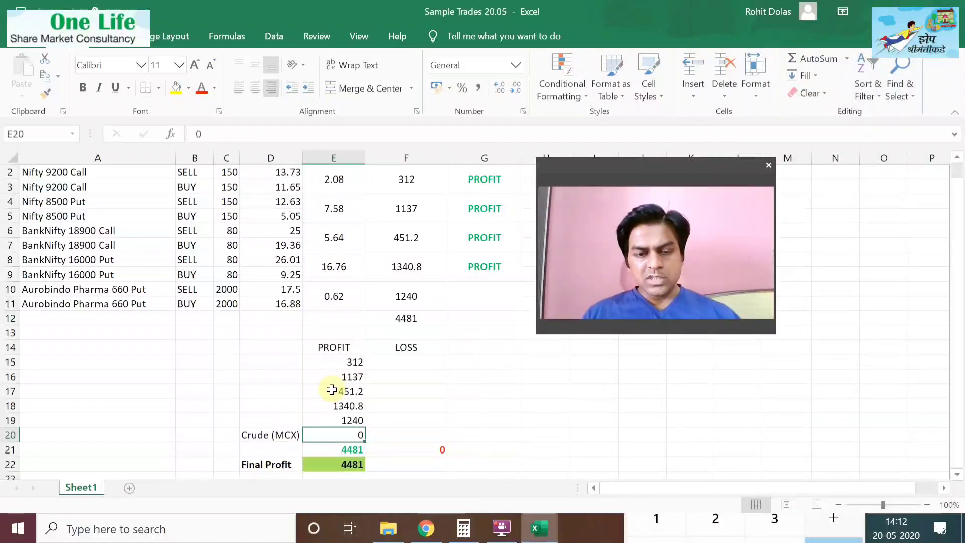
pyautogui.click(333, 419)
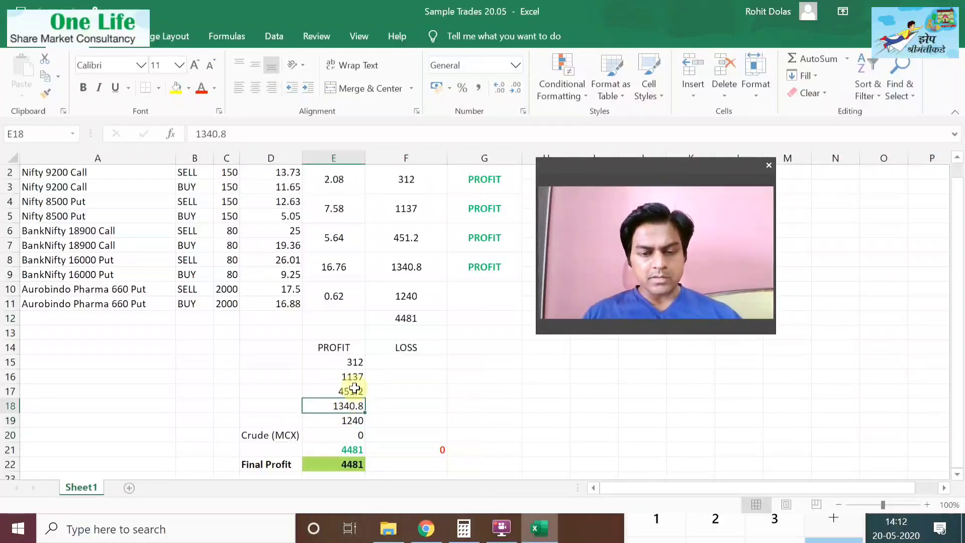
pyautogui.click(351, 392)
pyautogui.click(352, 434)
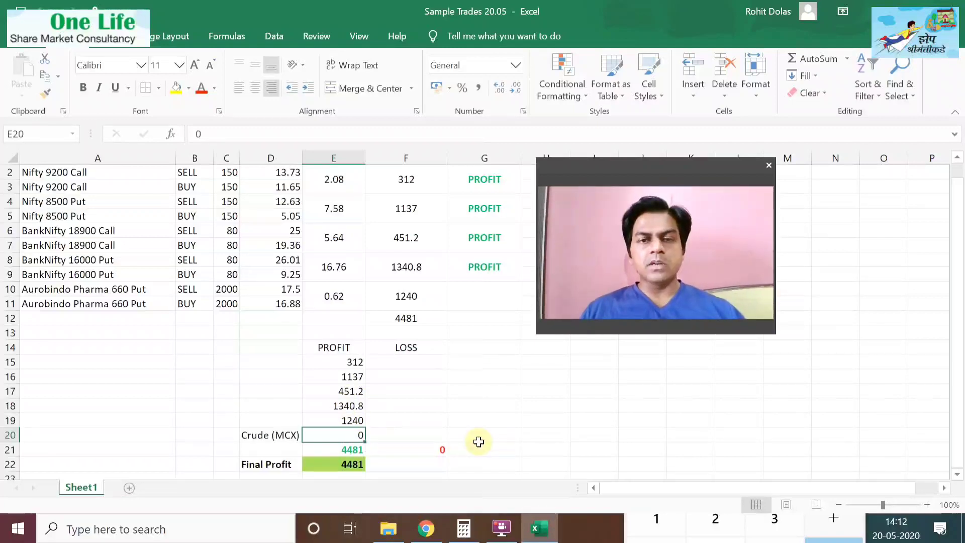
# Switch to the Aurobindo Pharma 15-minute chart in Chrome and draw a horizontal line at 682.30 across it
pyautogui.click(426, 527)
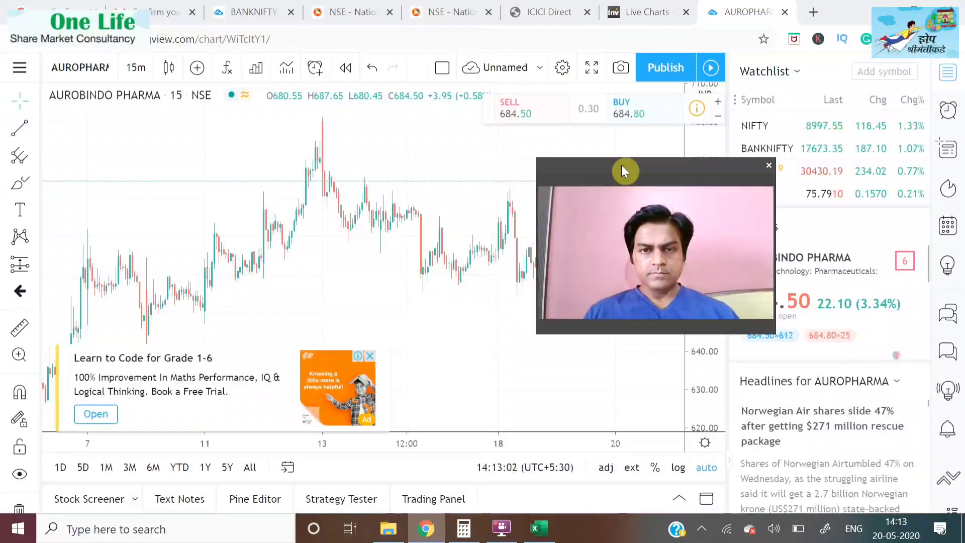
pyautogui.moveTo(621, 171); pyautogui.dragTo(841, 83)
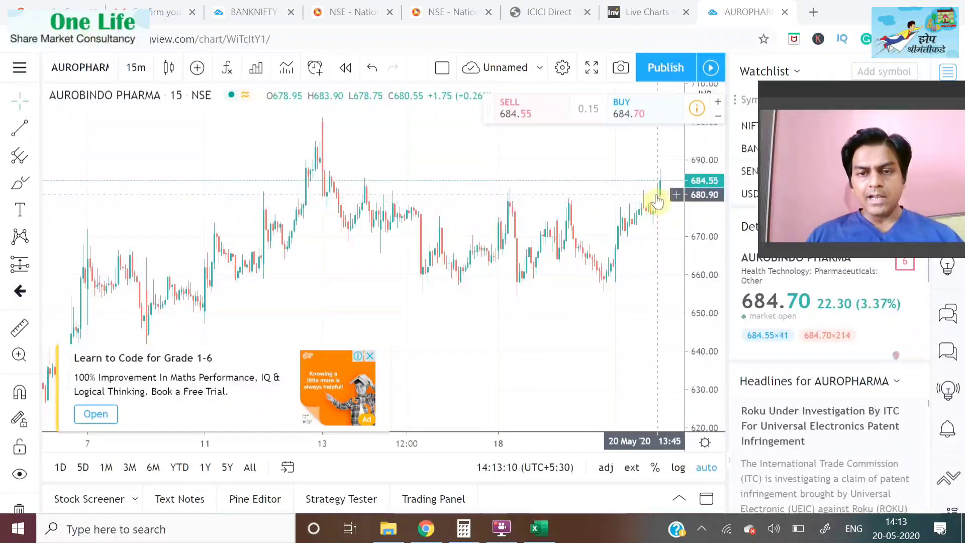
pyautogui.click(36, 129)
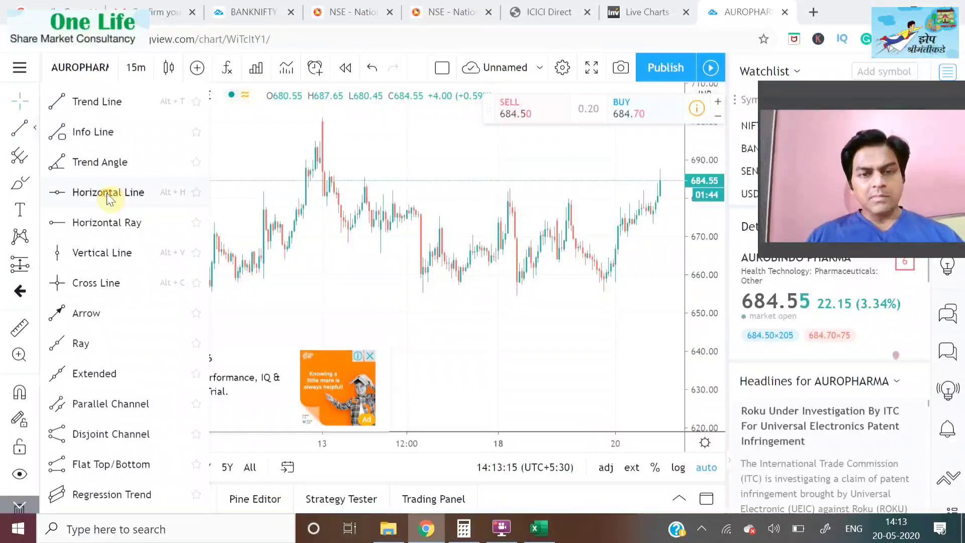
pyautogui.click(196, 181)
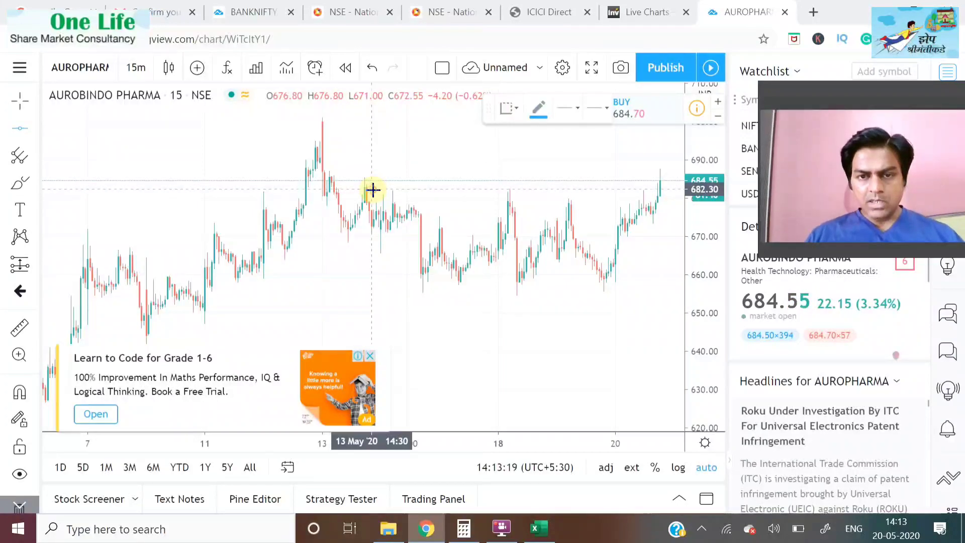
pyautogui.click(427, 183)
pyautogui.moveTo(427, 182); pyautogui.dragTo(273, 207)
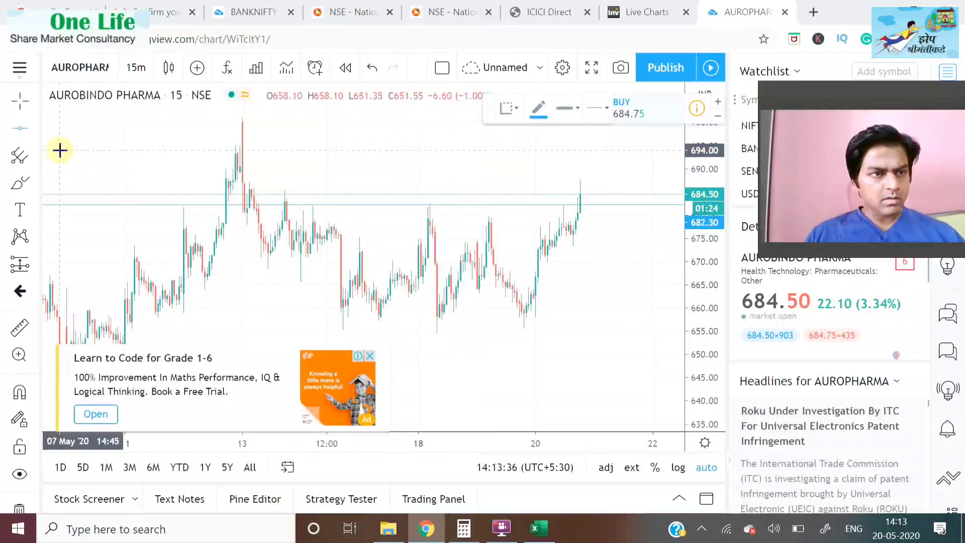
# Add a second, thicker horizontal line at 682.30 and hide the advertisement covering the chart
pyautogui.click(19, 132)
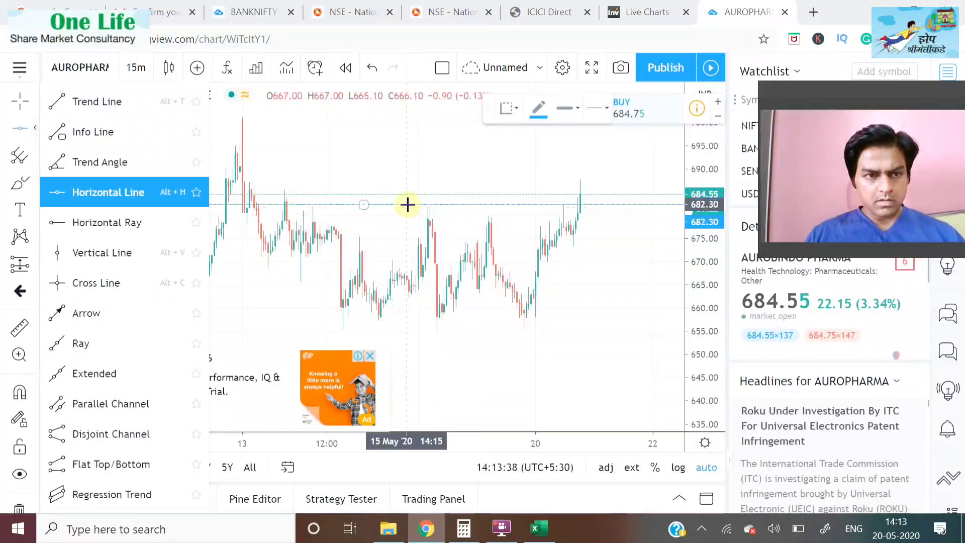
pyautogui.click(407, 204)
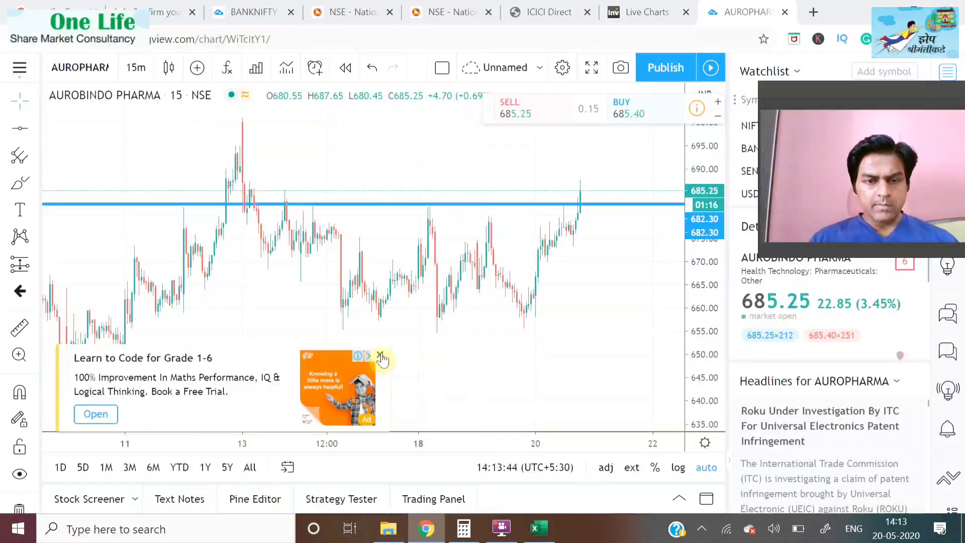
pyautogui.click(380, 355)
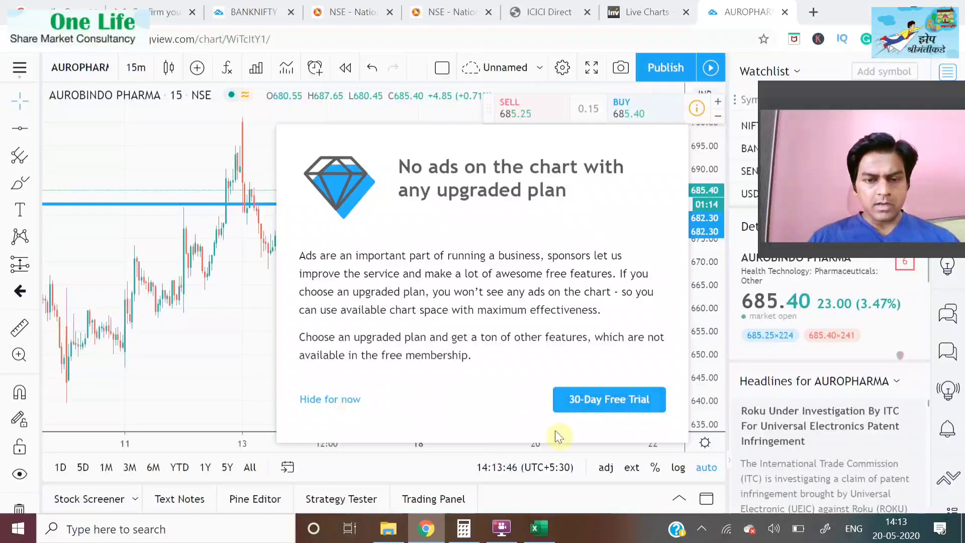
pyautogui.click(336, 405)
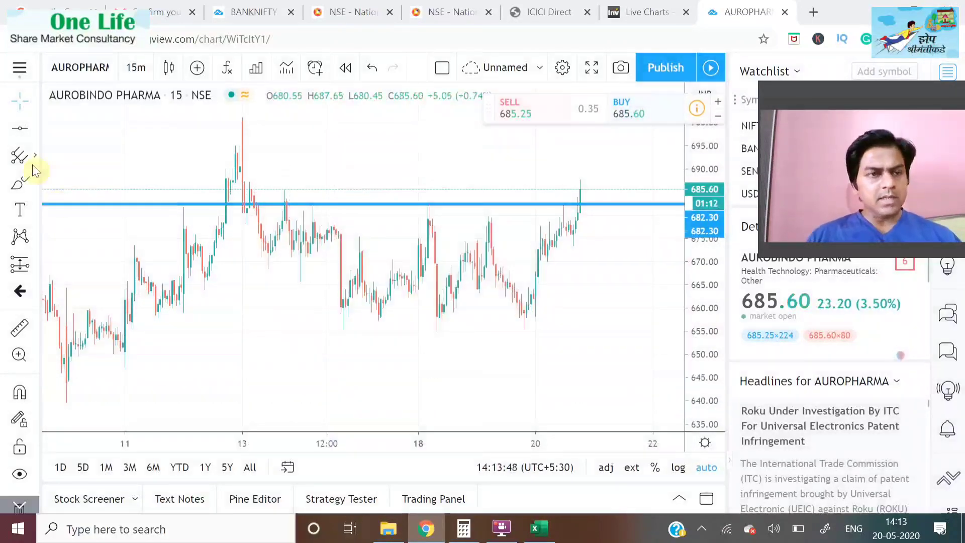
# Examine Aurobindo Pharma's price history back to late April against the 682.30 line, and return to the recent candles
pyautogui.moveTo(394, 416)
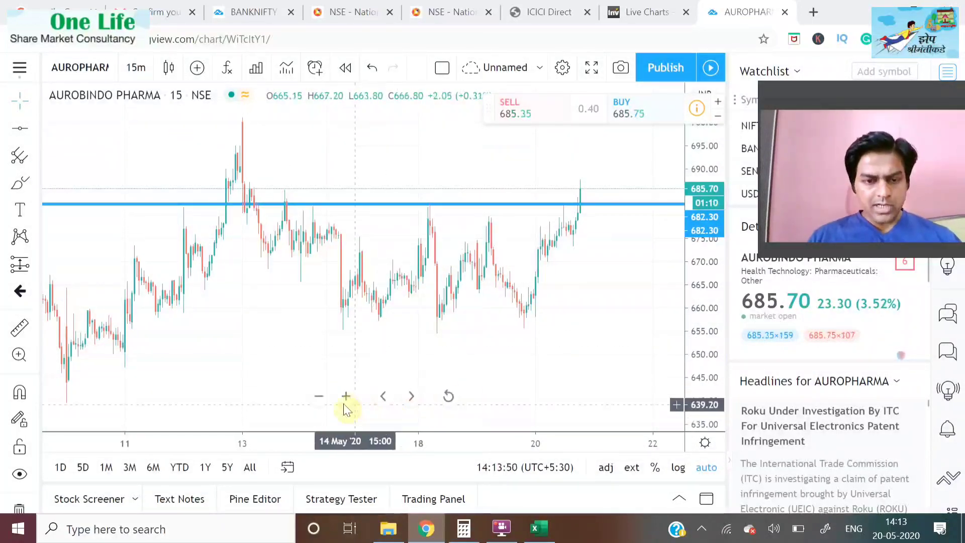
pyautogui.click(320, 397)
pyautogui.click(319, 397)
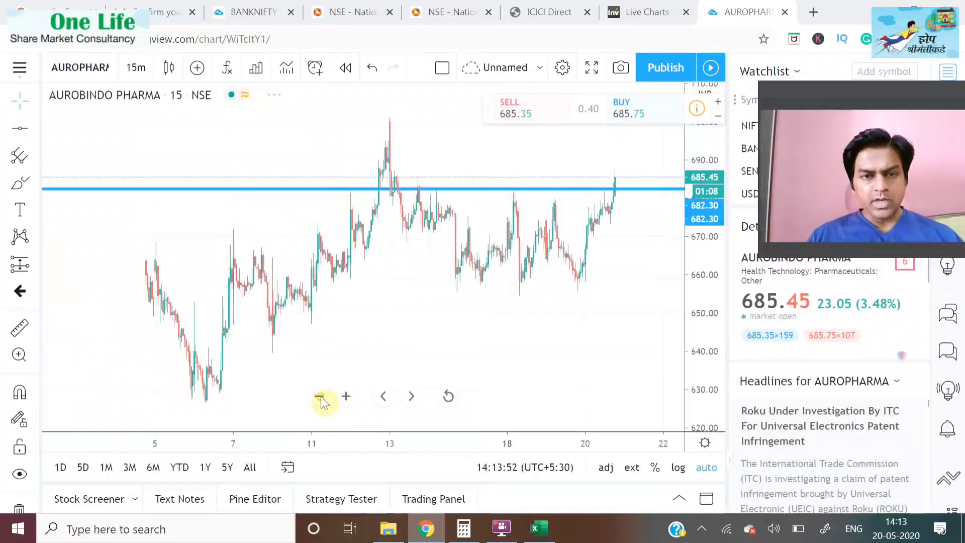
pyautogui.scroll(-2, 618, 201)
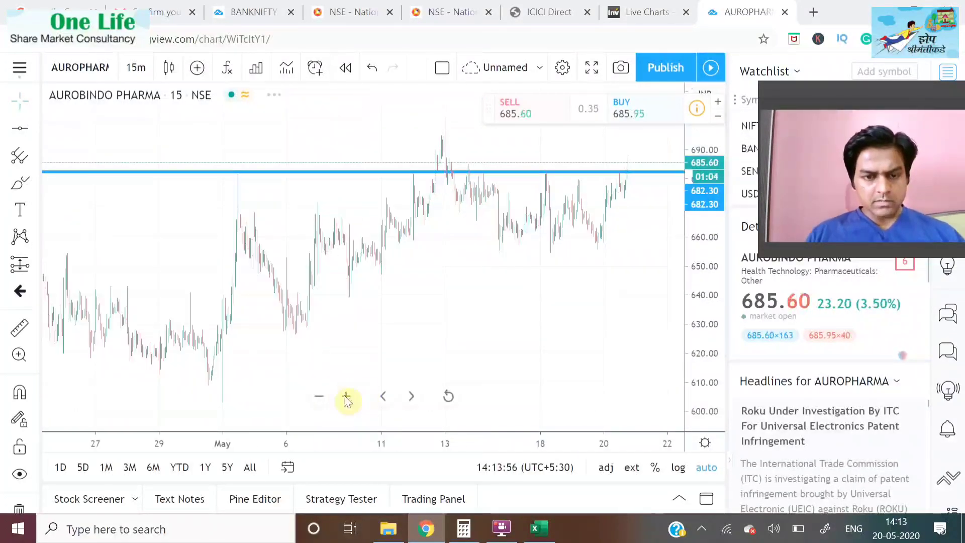
pyautogui.click(345, 397)
pyautogui.click(345, 397)
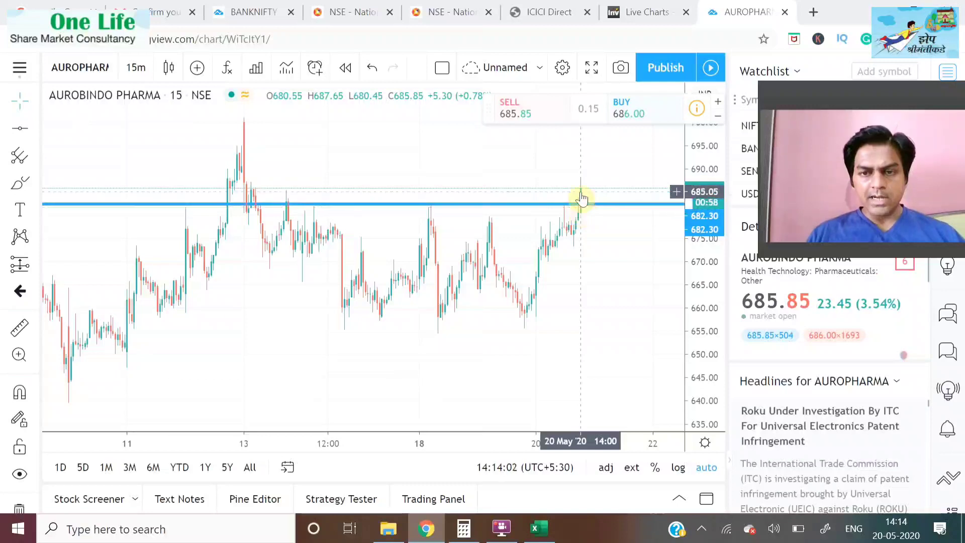
# Switch back to the Sample Trades 20.05 workbook and review the total and each trade's profit formula in the Loss/Profit In Rs. column
pyautogui.moveTo(581, 212); pyautogui.dragTo(581, 204)
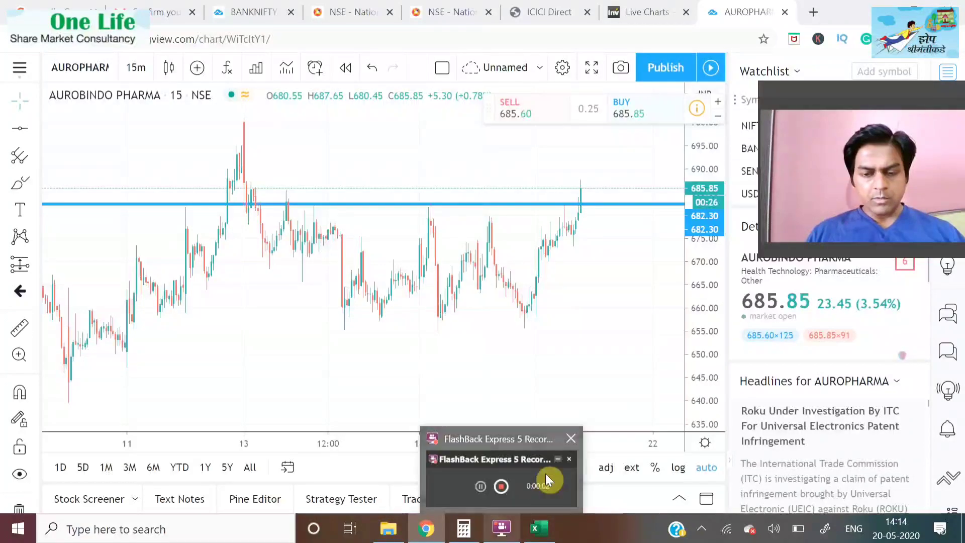
pyautogui.moveTo(537, 527)
pyautogui.click(565, 460)
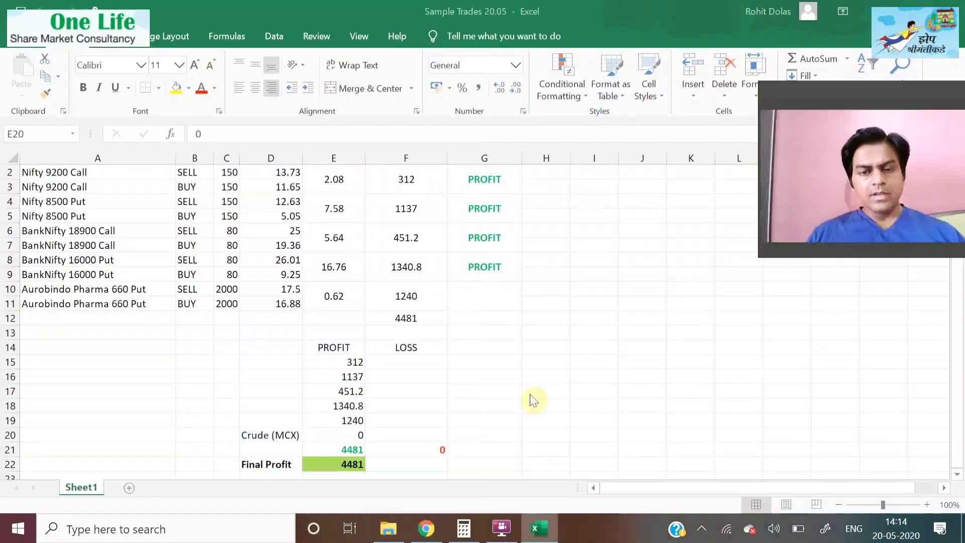
pyautogui.click(407, 319)
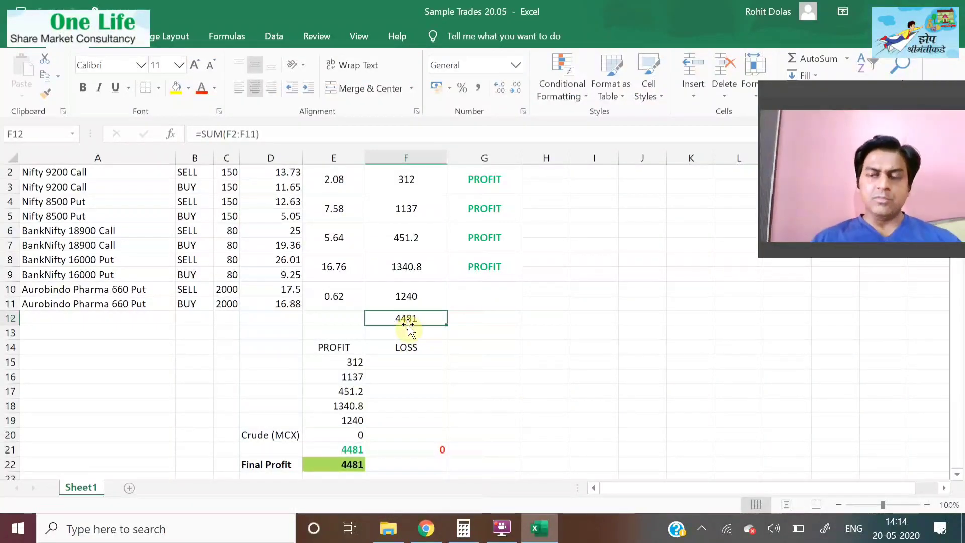
pyautogui.click(407, 290)
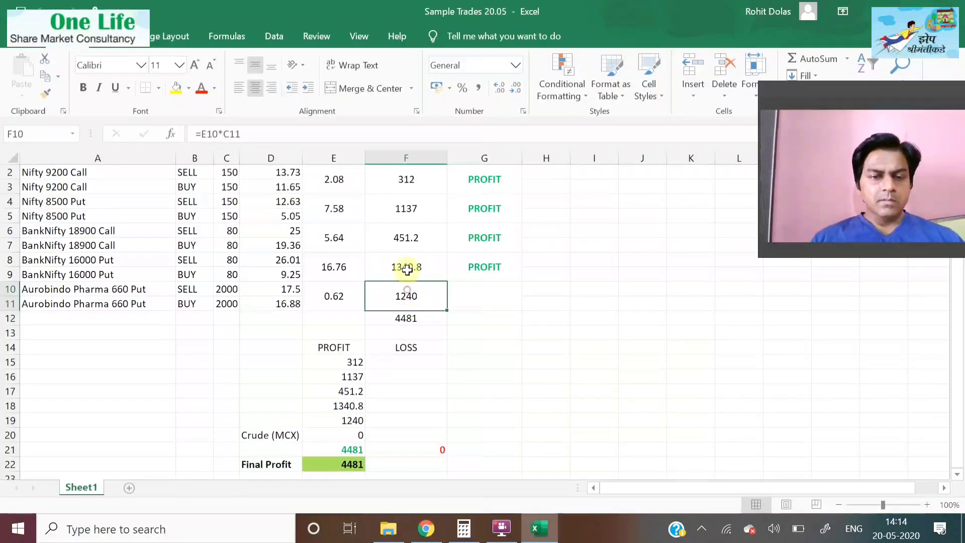
pyautogui.click(408, 266)
pyautogui.click(417, 233)
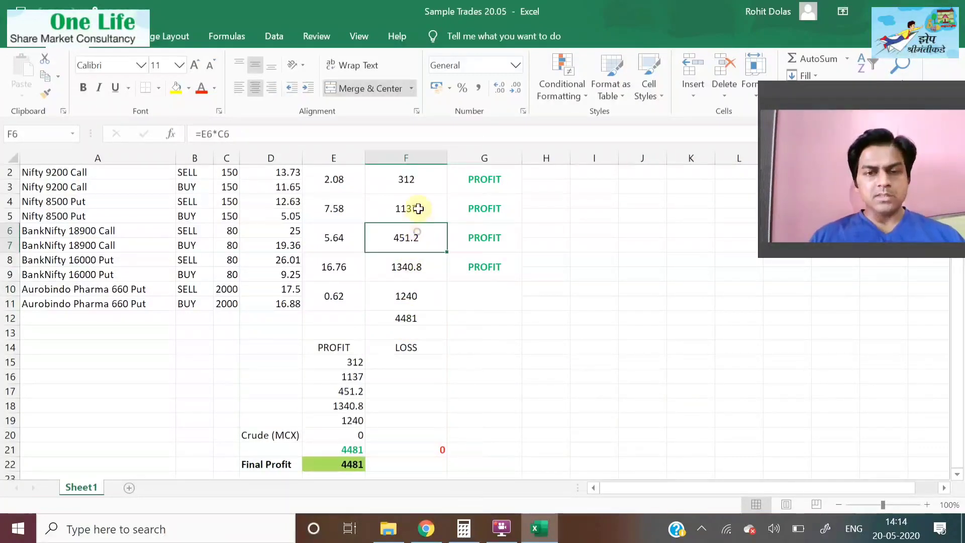
pyautogui.click(418, 207)
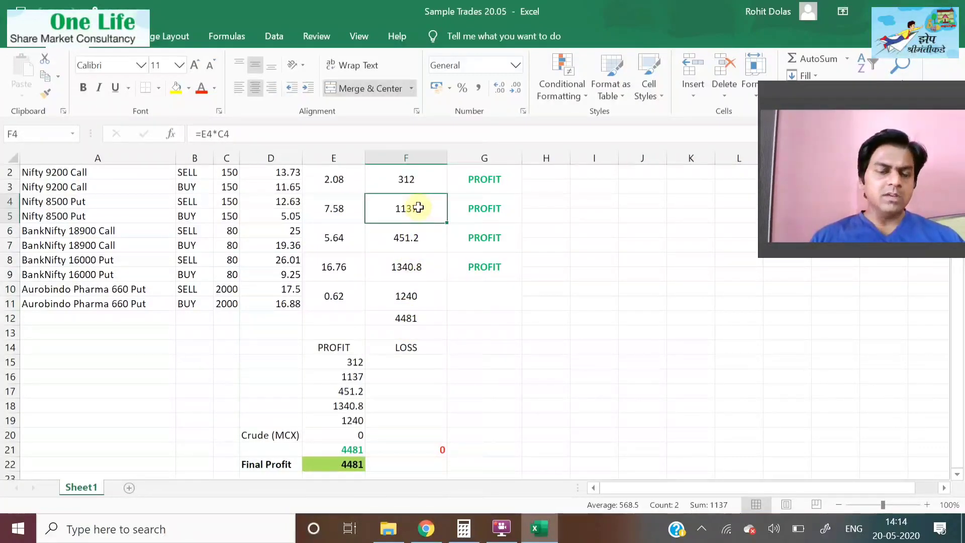
pyautogui.click(424, 182)
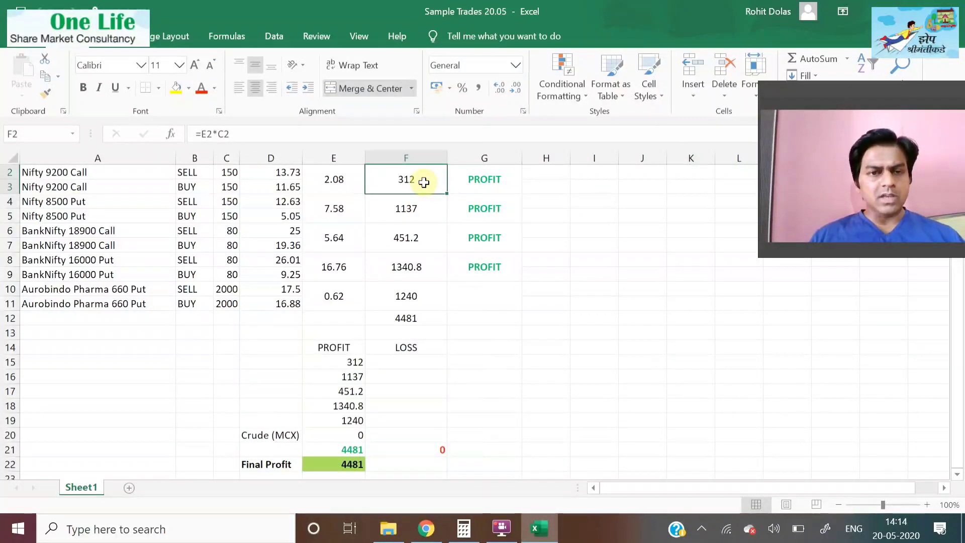
# Review the Contracts column and highlight the Nifty and BankNifty option contracts in A2:A9
pyautogui.click(114, 294)
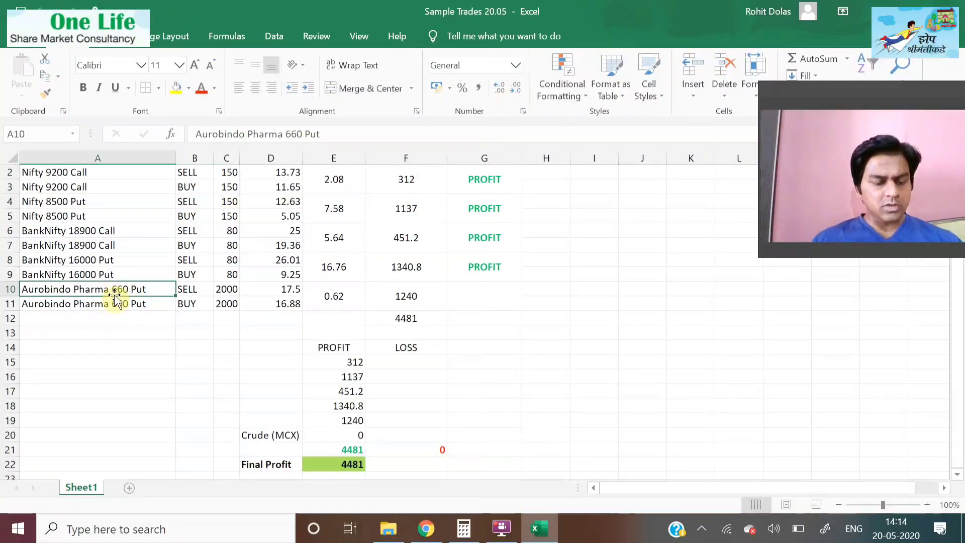
pyautogui.click(110, 175)
pyautogui.press('Up')
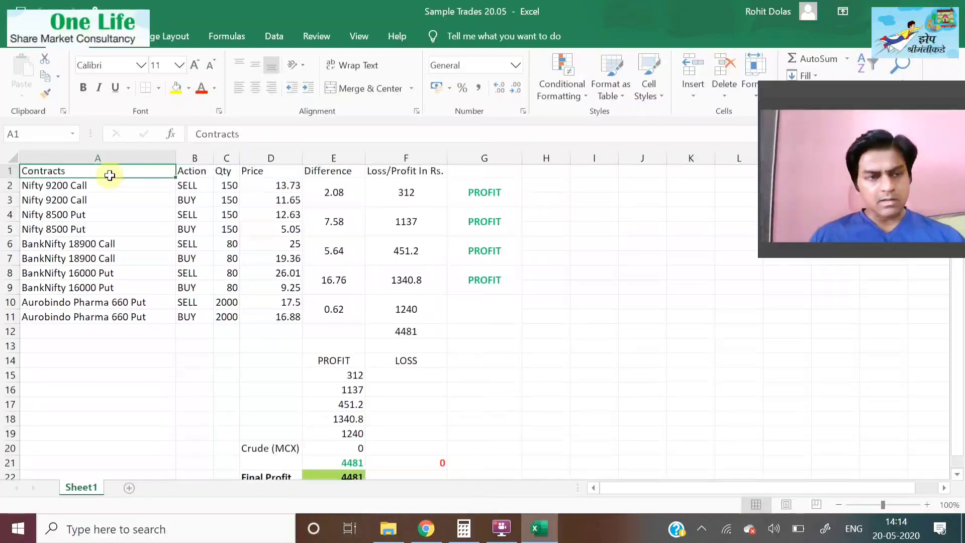
pyautogui.press('Down')
pyautogui.hotkey('shift', 'Down')
pyautogui.hotkey('shift', 'Down')
pyautogui.hotkey('shift', 'Down')
pyautogui.hotkey('shift', 'Down')
pyautogui.hotkey('shift', 'Down')
pyautogui.hotkey('shift', 'Down')
pyautogui.hotkey('shift', 'Down')
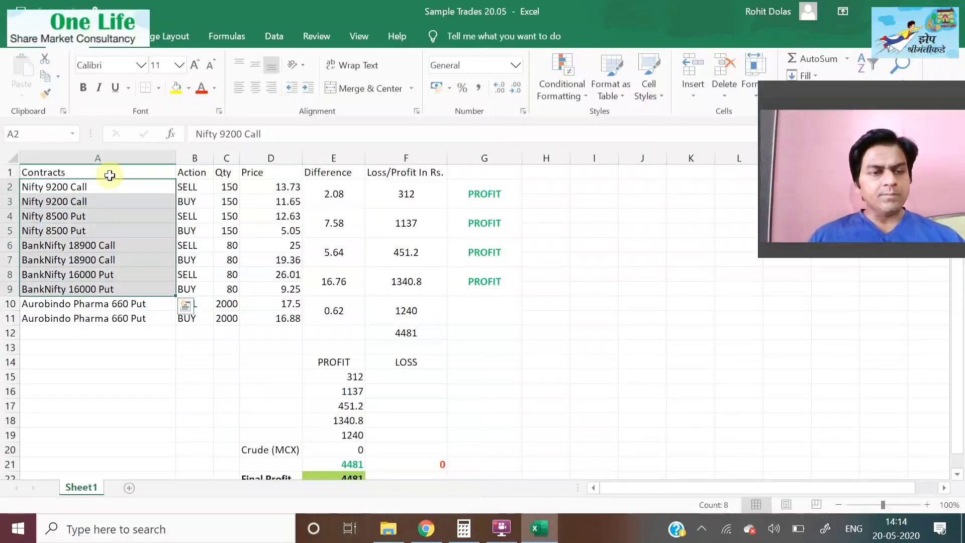
# Go through the individual Nifty and BankNifty call and put contracts in the Contracts column
pyautogui.press('Up')
pyautogui.press('Down')
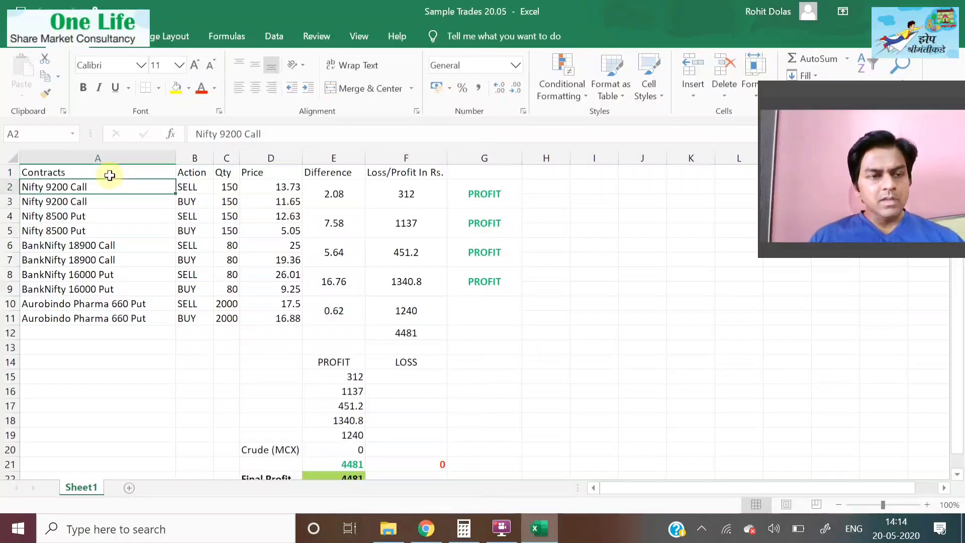
pyautogui.press('Down')
pyautogui.press('Down')
pyautogui.press('Down')
pyautogui.press('Down')
pyautogui.press('Down')
pyautogui.press('Down')
pyautogui.press('Up')
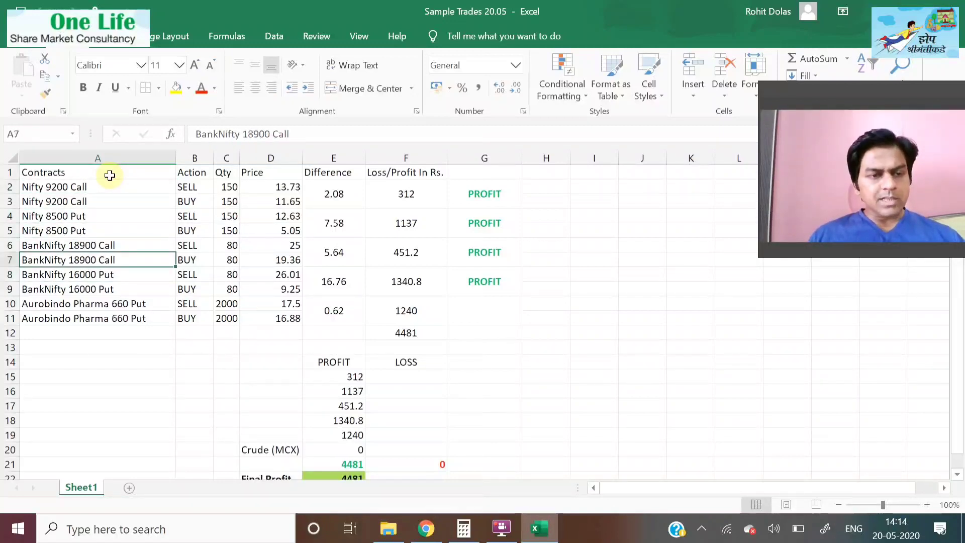
pyautogui.press('Up')
pyautogui.press('Up')
pyautogui.press('Up')
pyautogui.press('Up')
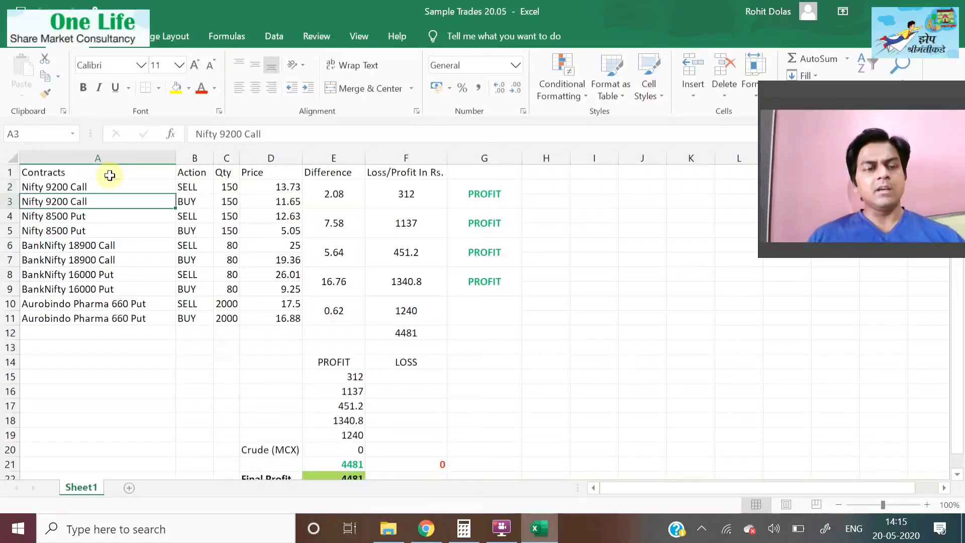
pyautogui.press('Down')
pyautogui.press('Down')
pyautogui.press('Down')
pyautogui.press('Down')
pyautogui.press('Down')
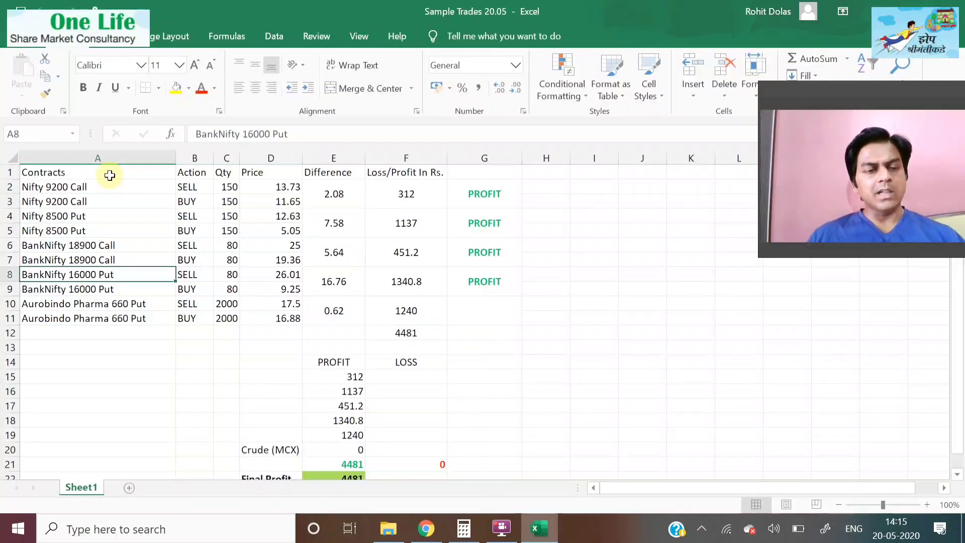
# Examine the Nifty 8500 Put buy price, the four index trades' Loss/Profit entries in F2:F9, and the Aurobindo Pharma entry in F10
pyautogui.press('Up')
pyautogui.press('Up')
pyautogui.press('Up')
pyautogui.press('Up')
pyautogui.press('Up')
pyautogui.press('Up')
pyautogui.press('Up')
pyautogui.press('Right')
pyautogui.press('Right')
pyautogui.press('Right')
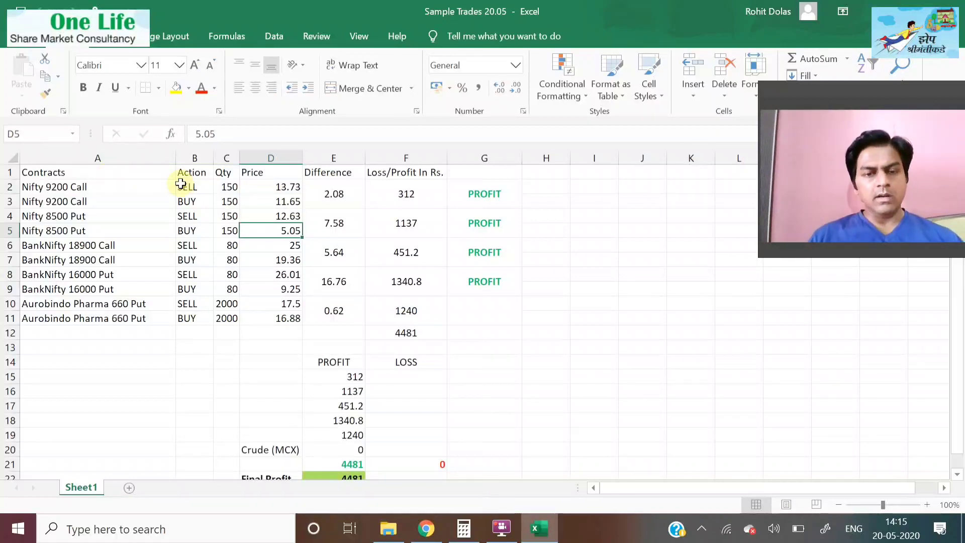
pyautogui.moveTo(403, 189); pyautogui.dragTo(414, 280)
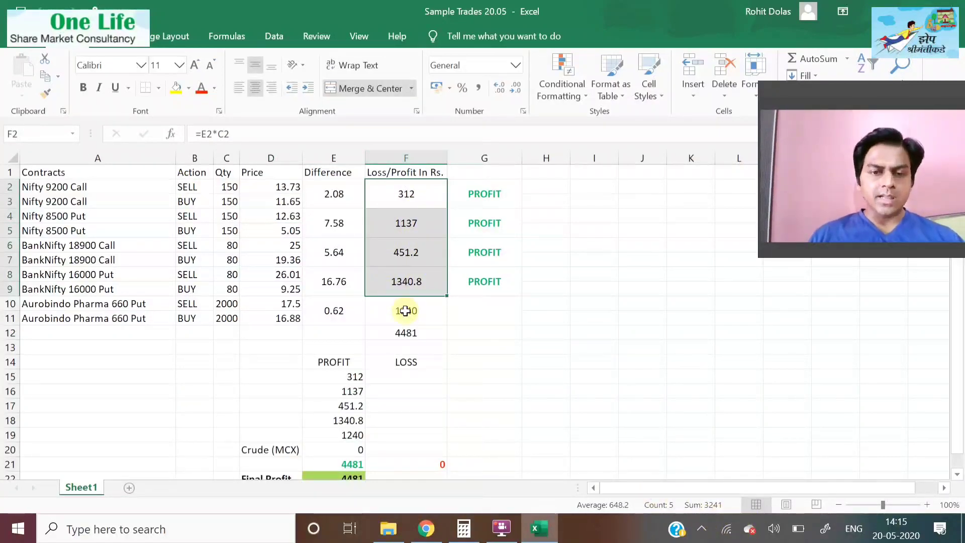
pyautogui.moveTo(839, 103); pyautogui.dragTo(603, 154)
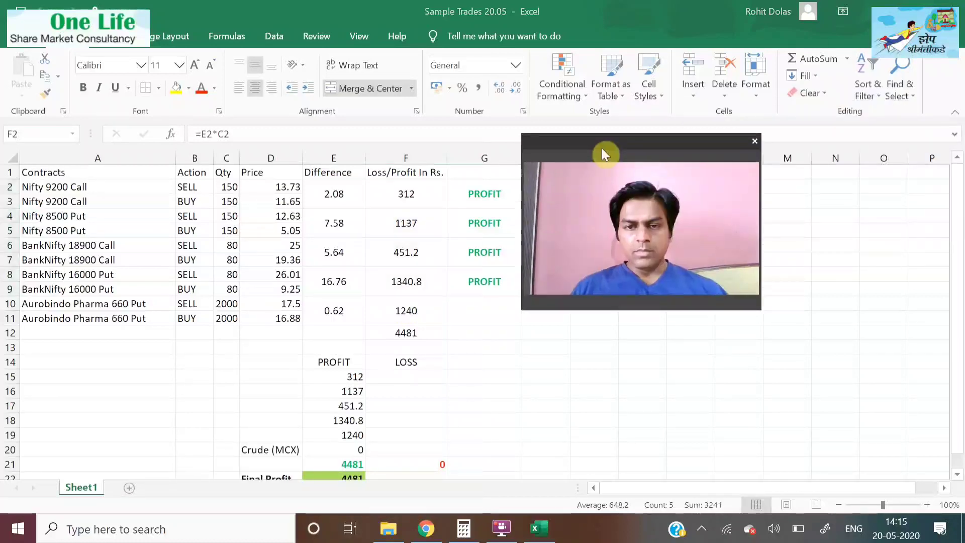
pyautogui.click(398, 311)
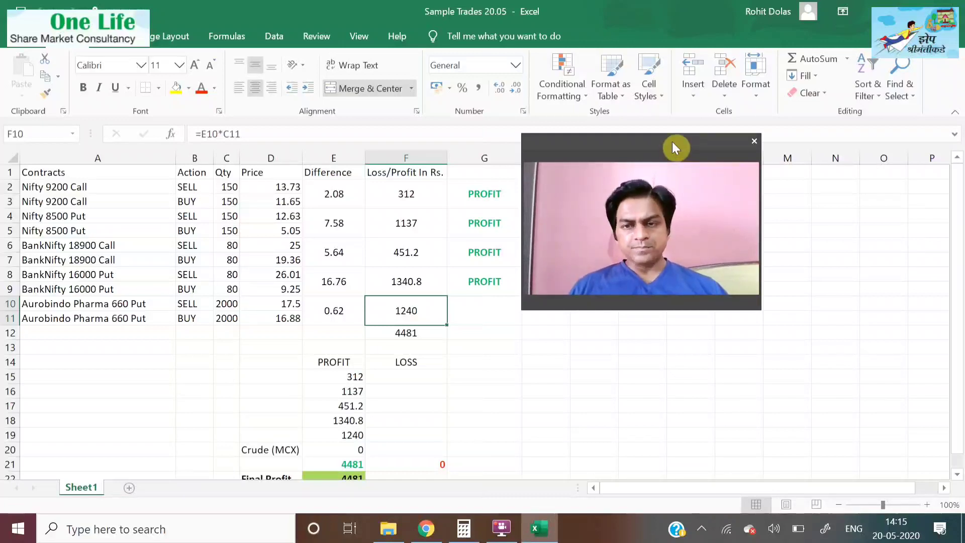
pyautogui.moveTo(671, 144); pyautogui.dragTo(360, 140)
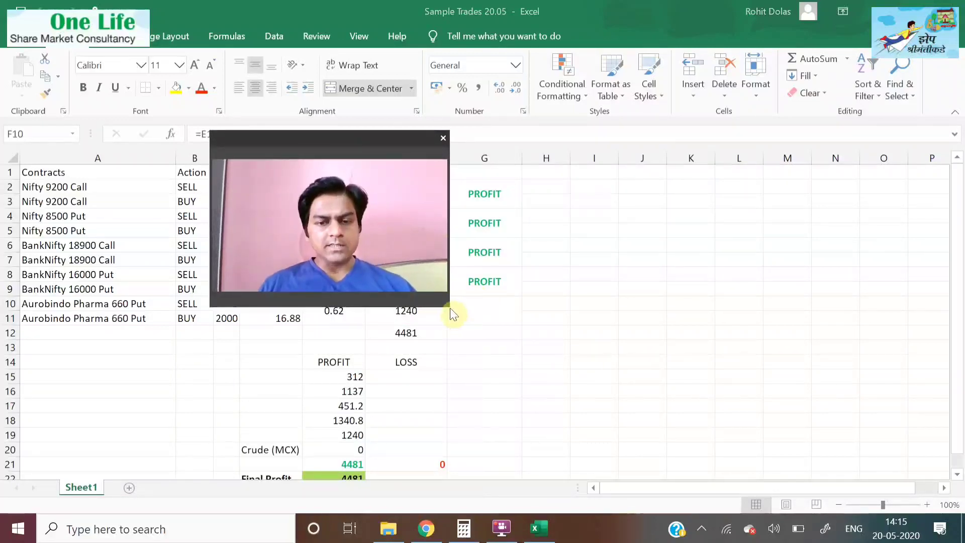
pyautogui.moveTo(447, 305); pyautogui.dragTo(757, 458)
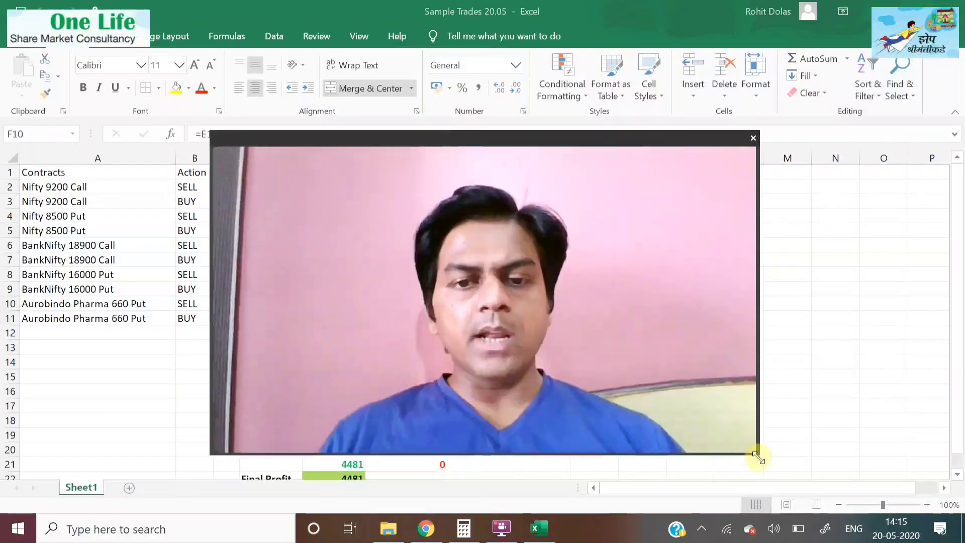
pyautogui.moveTo(513, 138); pyautogui.dragTo(408, 21)
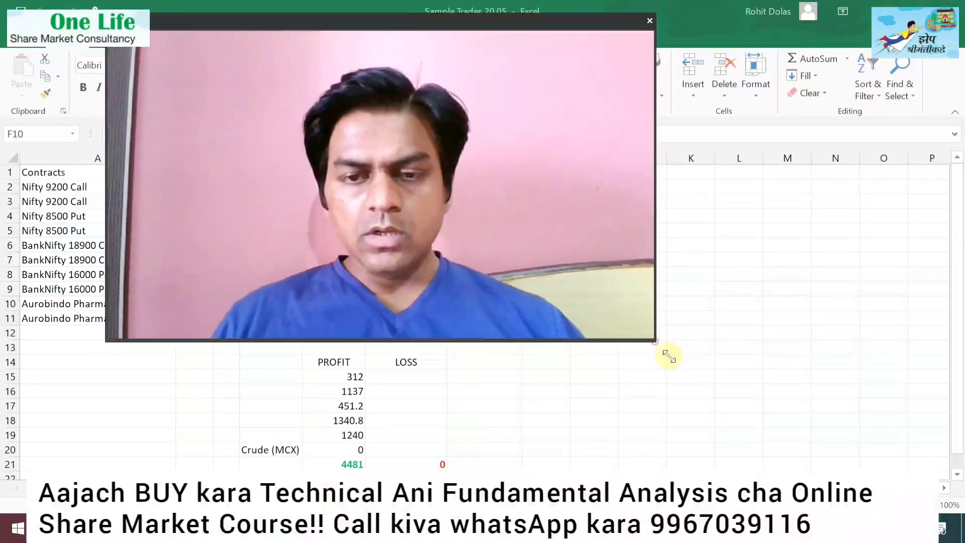
pyautogui.moveTo(669, 355); pyautogui.dragTo(768, 445)
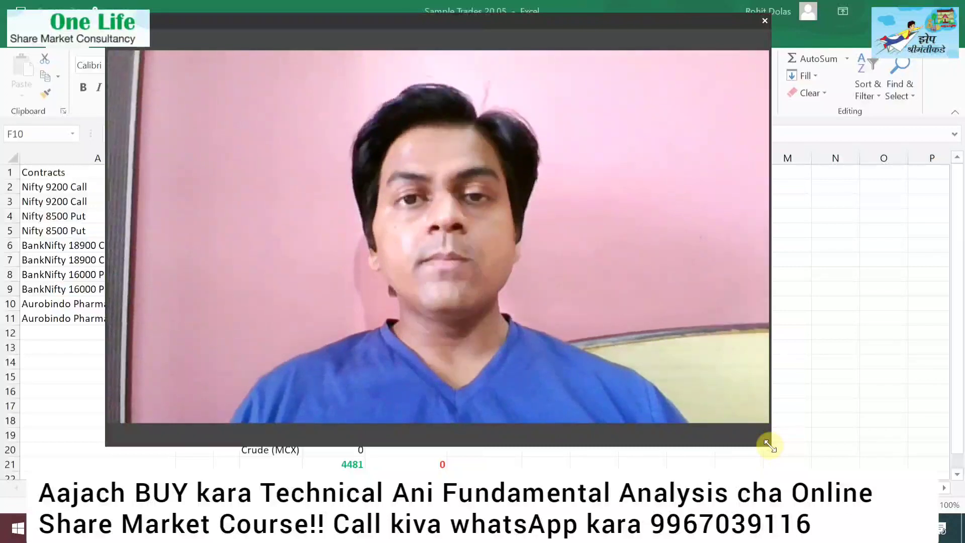
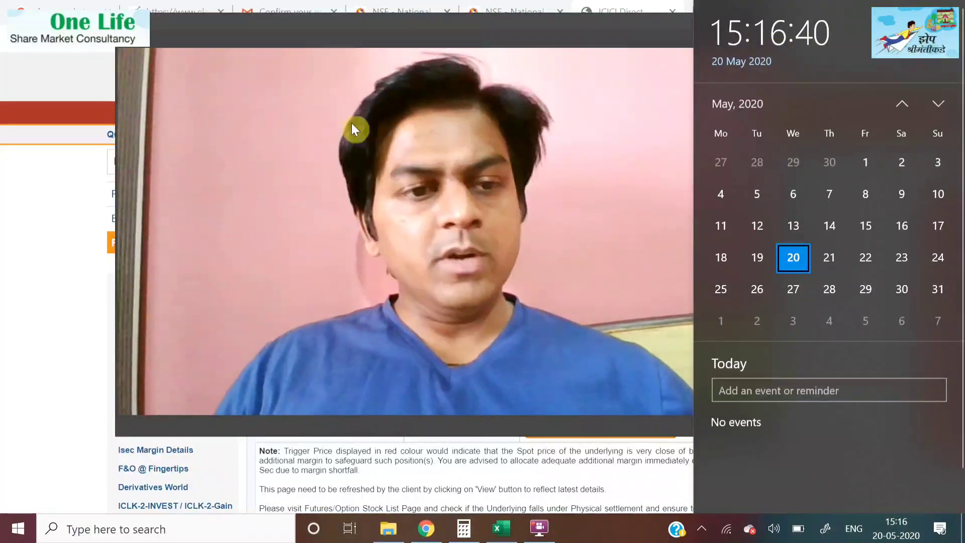
# Close the calendar, uncover the ICICI Direct F&O open positions page, and refresh the Option positions
pyautogui.click(51, 250)
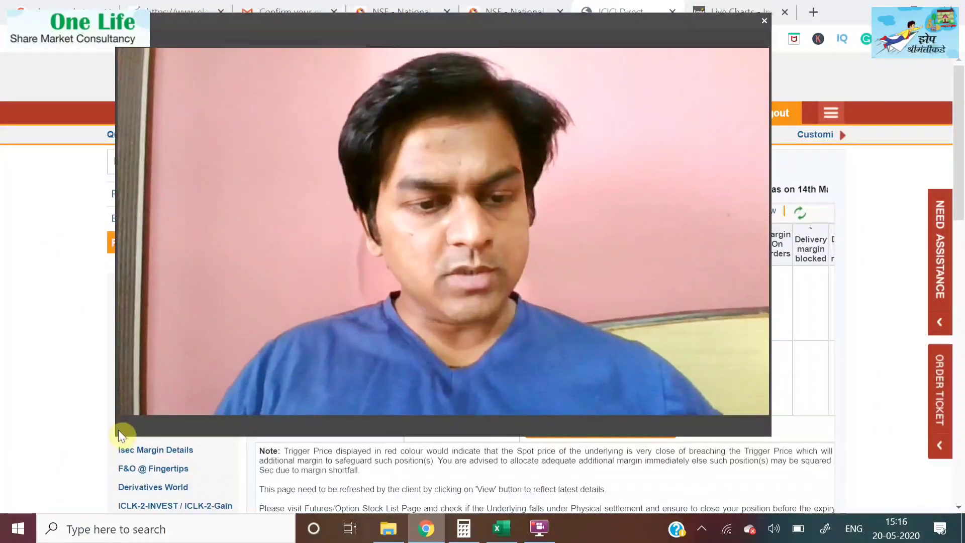
pyautogui.click(655, 196)
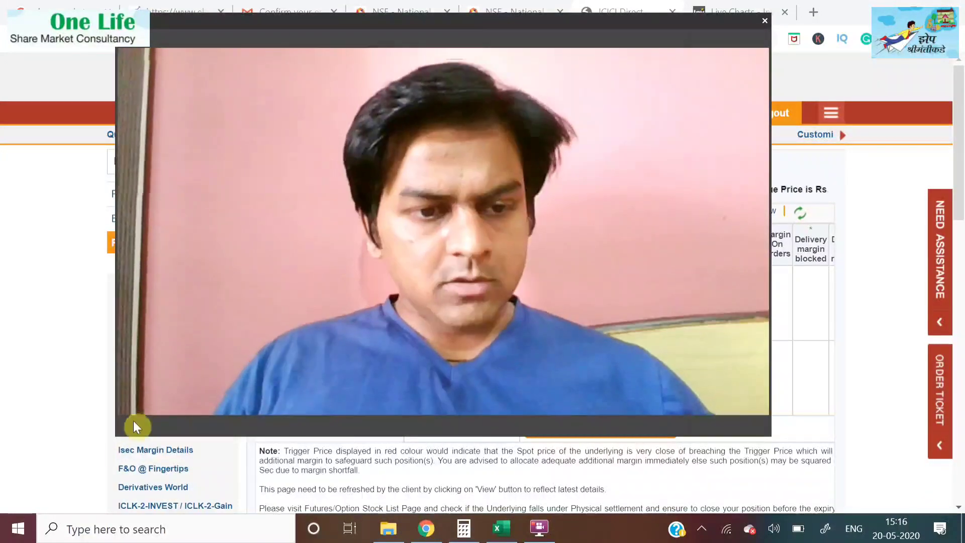
pyautogui.moveTo(115, 436); pyautogui.dragTo(485, 159)
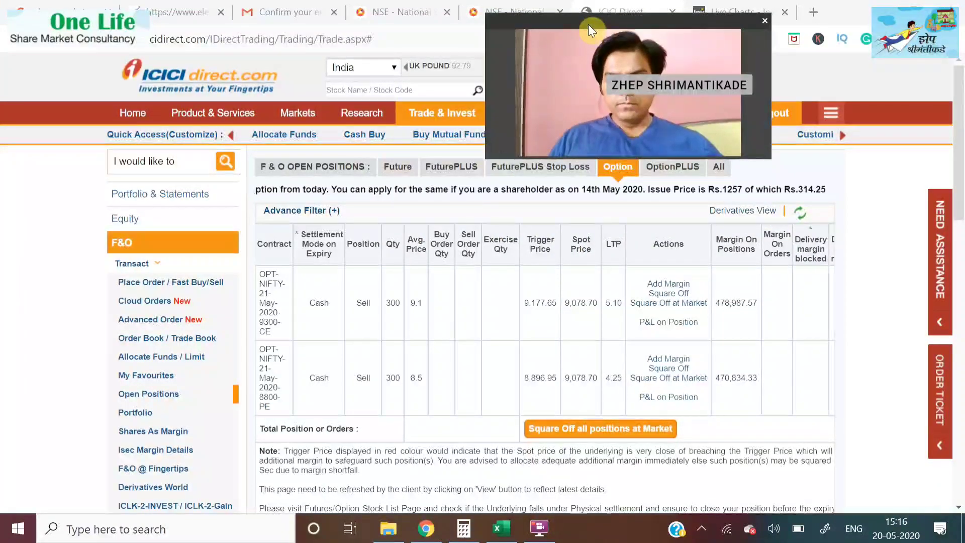
pyautogui.moveTo(588, 24); pyautogui.dragTo(164, 135)
pyautogui.moveTo(228, 121); pyautogui.dragTo(217, 112)
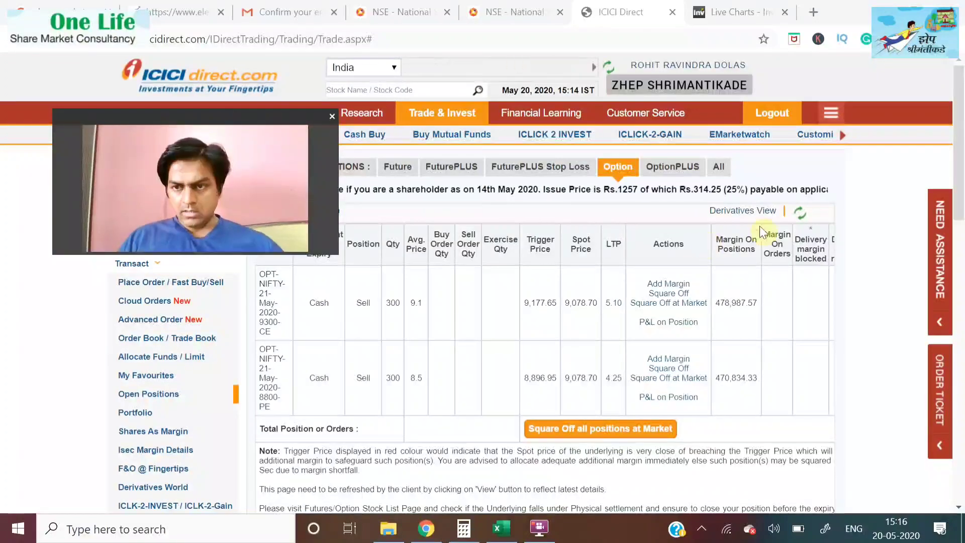
pyautogui.click(800, 212)
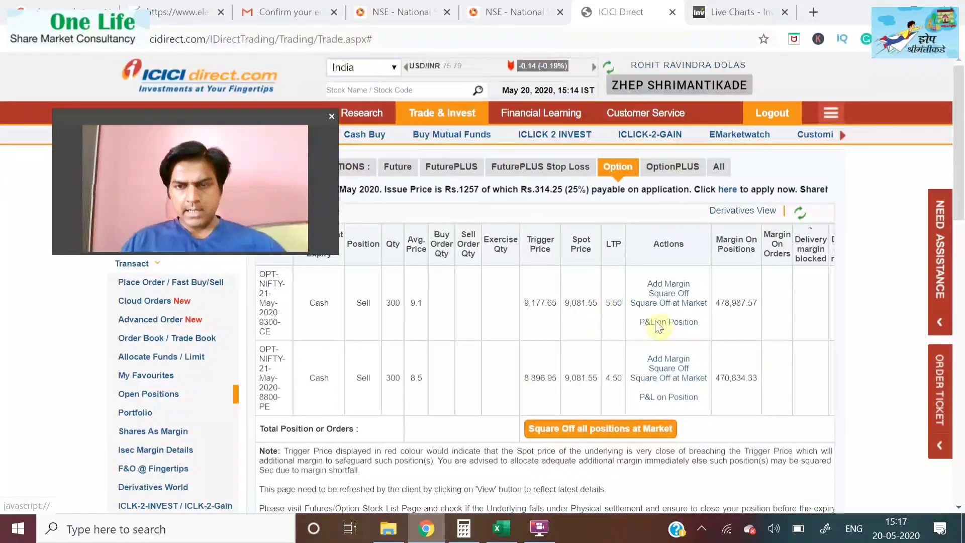
# Check the profit and loss on the Nifty 9300 CE position and on the 8800 PE position, returning to the open positions list
pyautogui.click(670, 323)
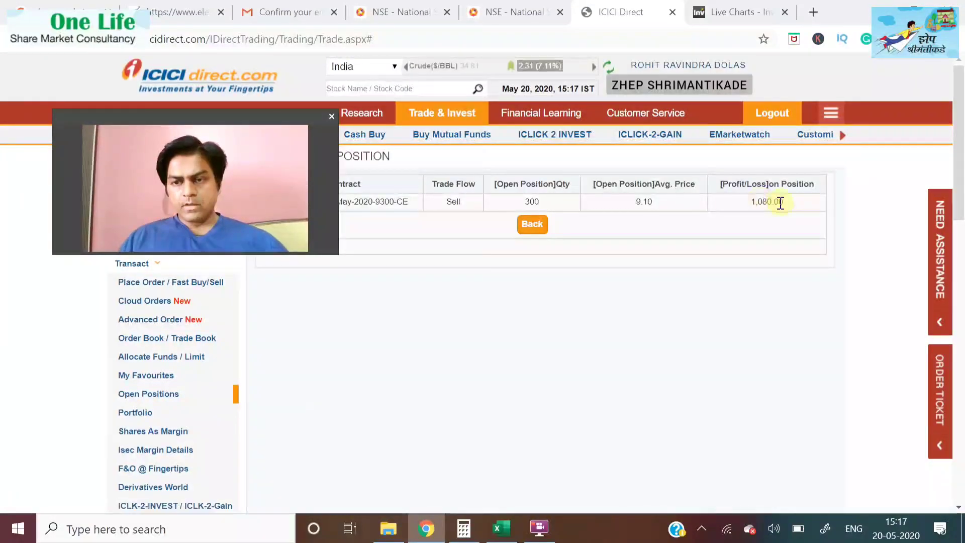
pyautogui.click(533, 227)
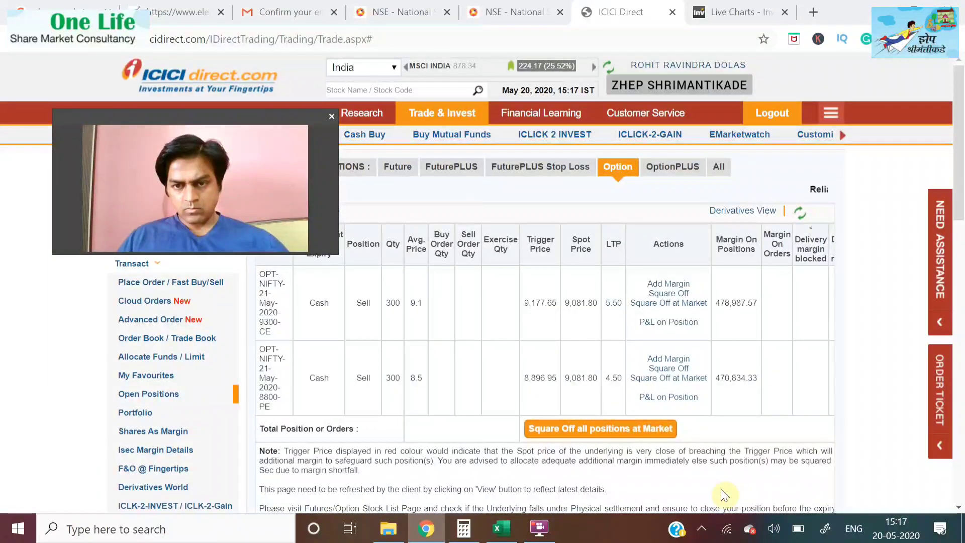
pyautogui.click(693, 398)
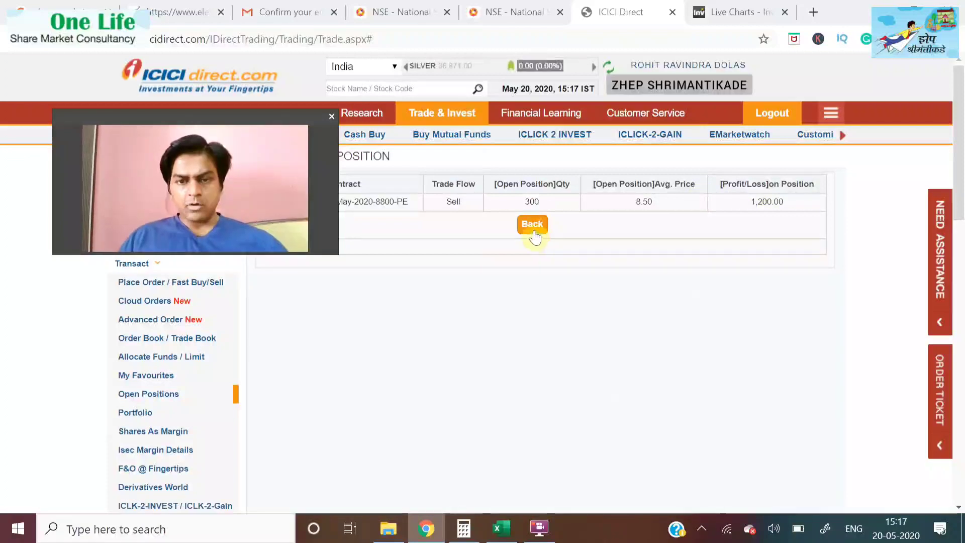
pyautogui.click(533, 225)
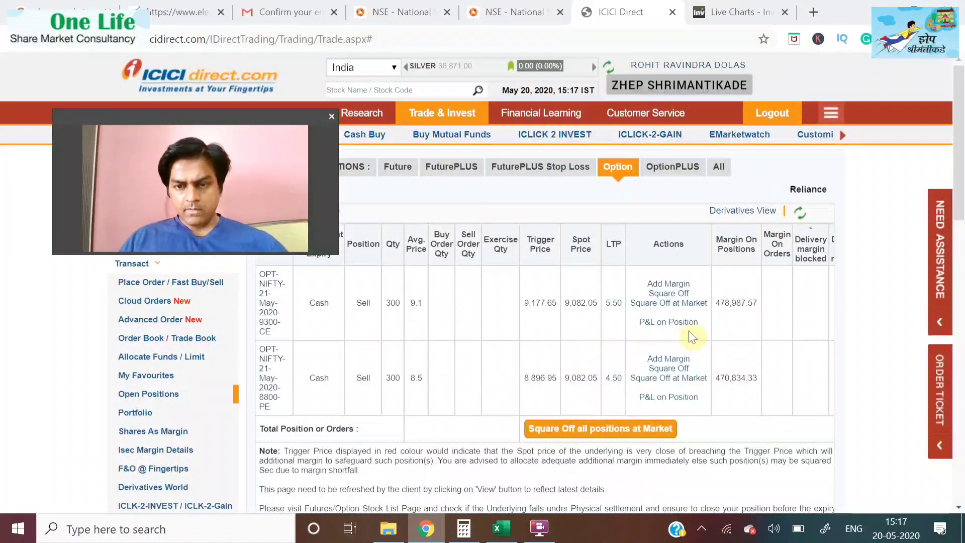
# Recheck the updated profit and loss on the Nifty 8800 PE position and on the 9300 CE position
pyautogui.click(674, 398)
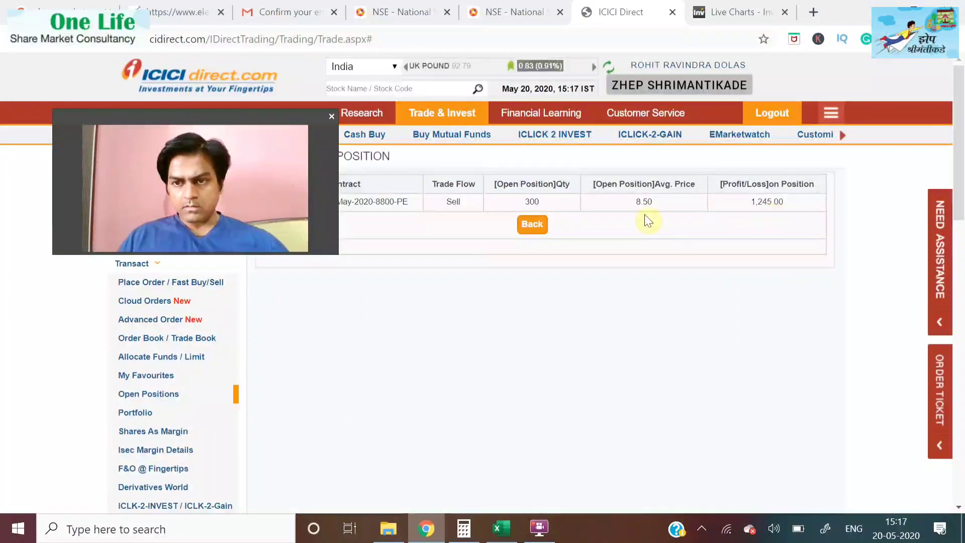
pyautogui.click(540, 228)
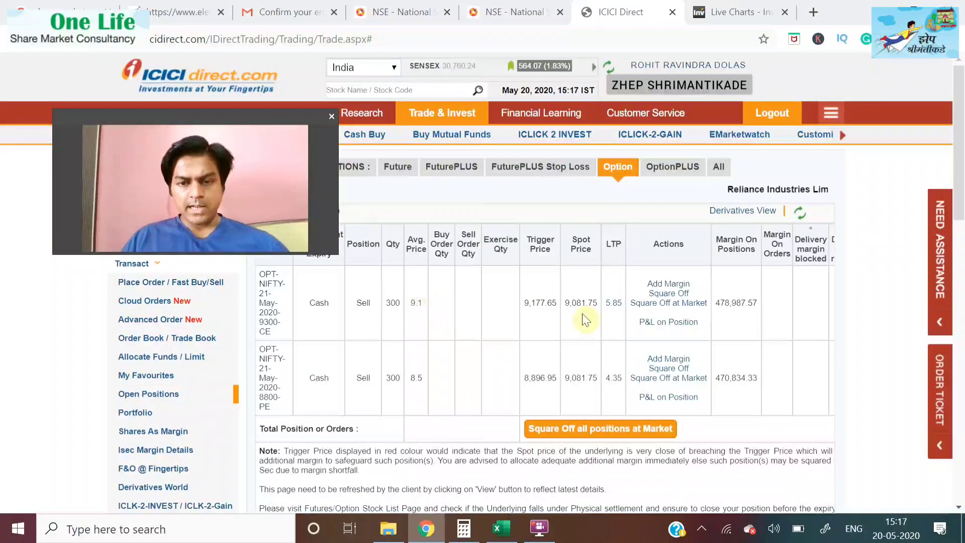
pyautogui.click(678, 322)
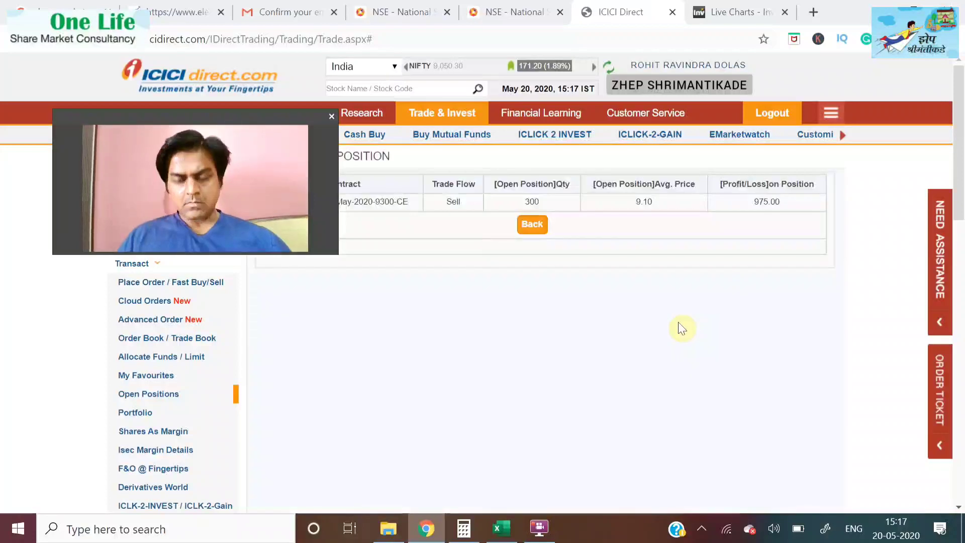
# Return to the open positions list and square off all Option positions at market, confirming the order
pyautogui.click(523, 230)
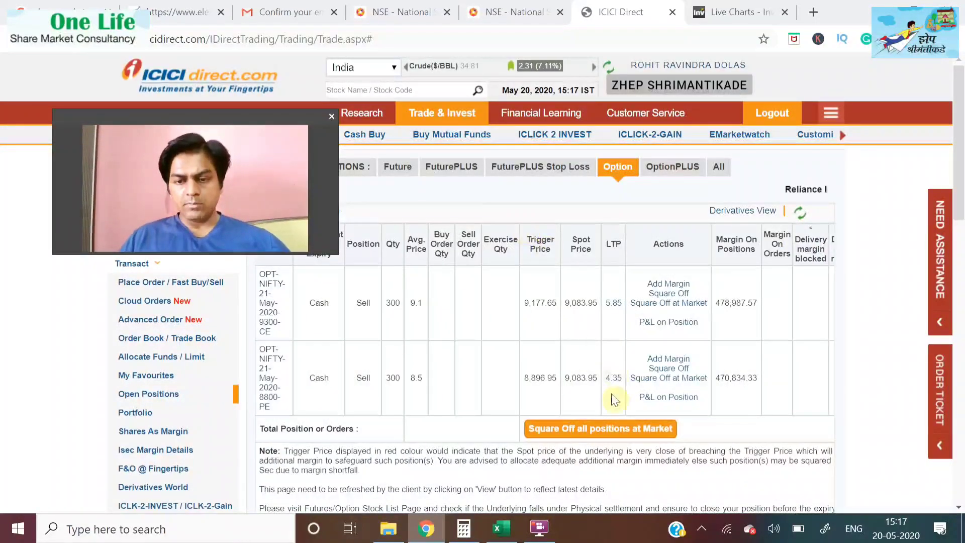
pyautogui.click(609, 430)
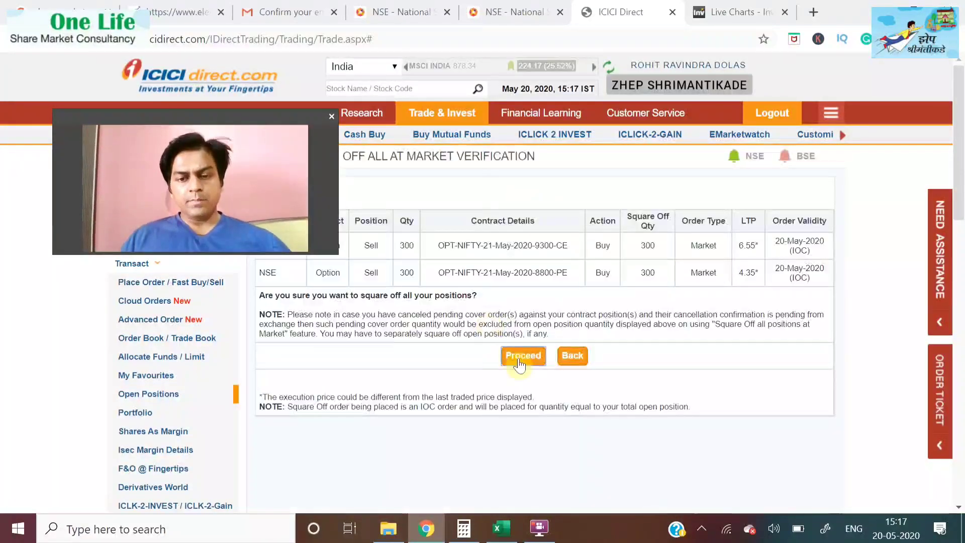
pyautogui.click(520, 366)
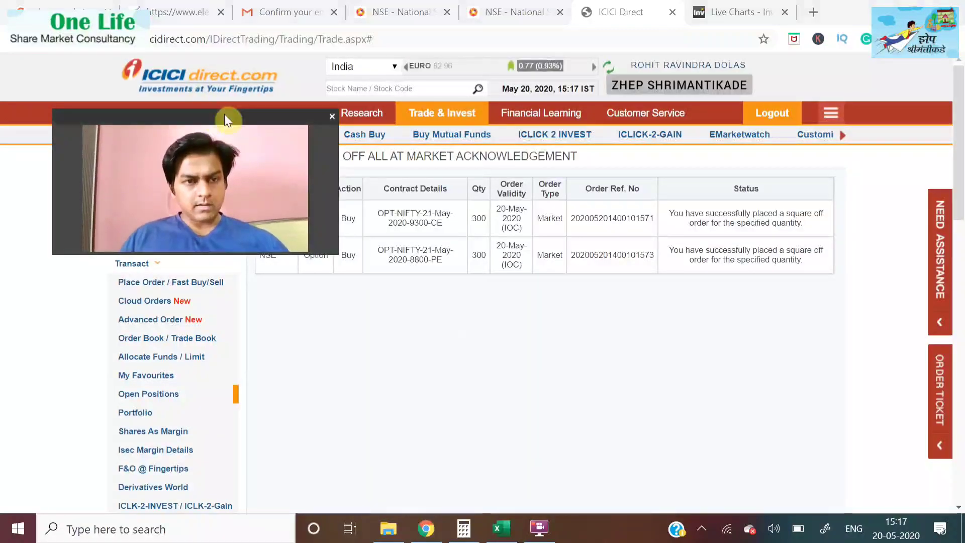
pyautogui.moveTo(224, 114); pyautogui.dragTo(620, 360)
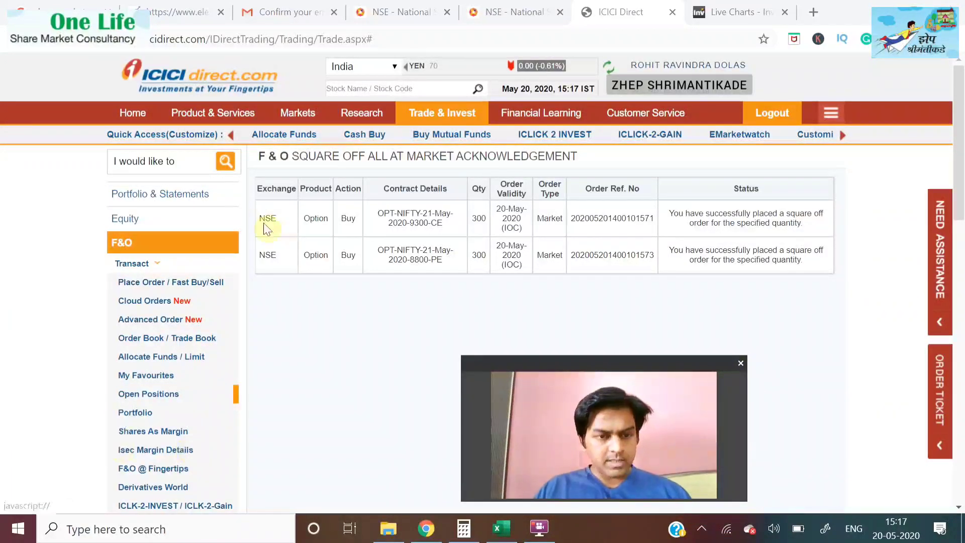
# Open the F&O Trade Book and review the Option trades dated 20/05/2020 with their prices
pyautogui.click(209, 347)
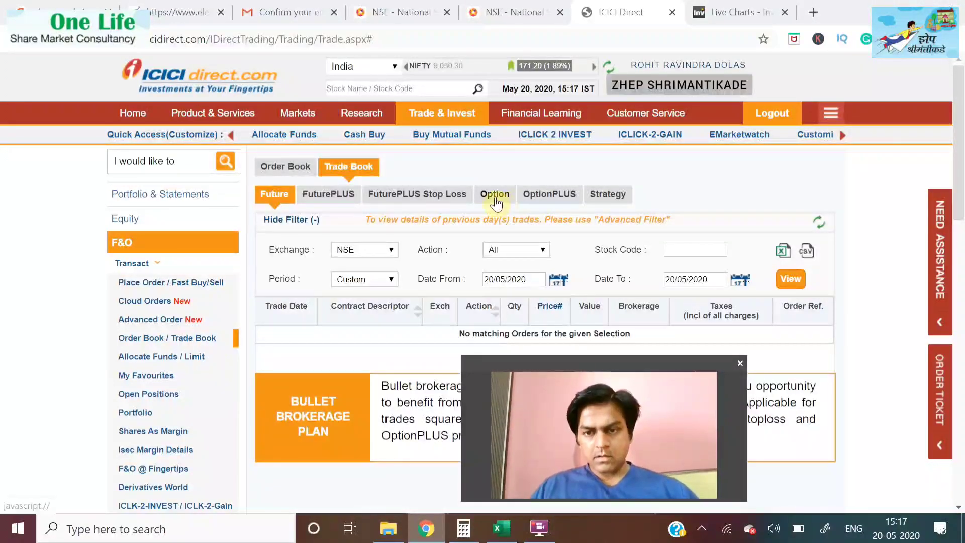
pyautogui.click(495, 196)
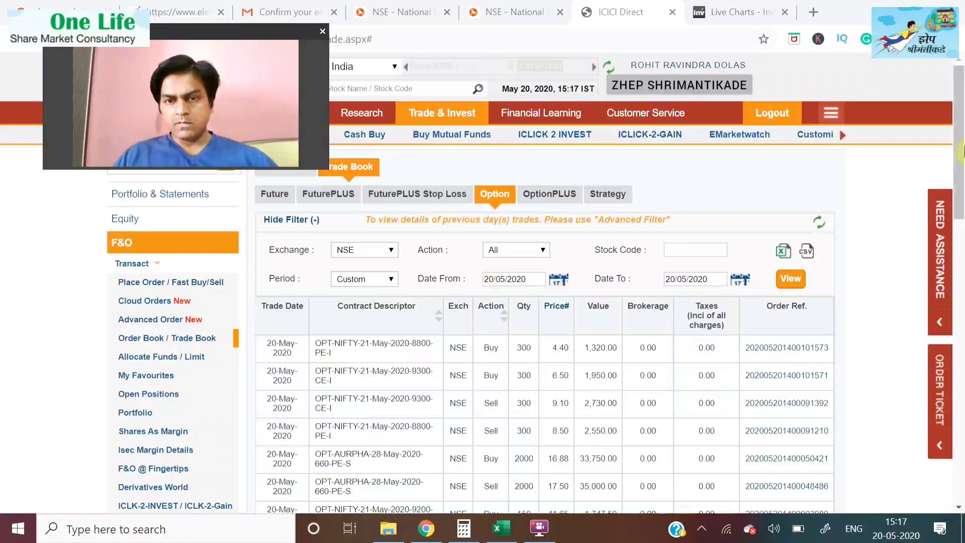
pyautogui.moveTo(960, 153); pyautogui.dragTo(960, 194)
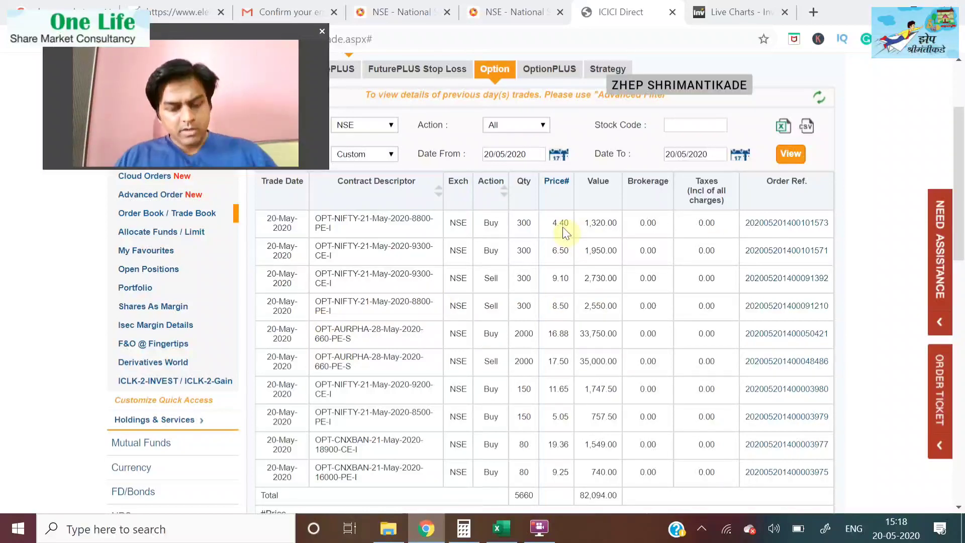
# Switch to the Sample Trades 20.05 workbook in Excel and enter action SELL with quantity 300 in row 12
pyautogui.hotkey('alt', 'Tab')
pyautogui.press('Tab')
pyautogui.press('Tab')
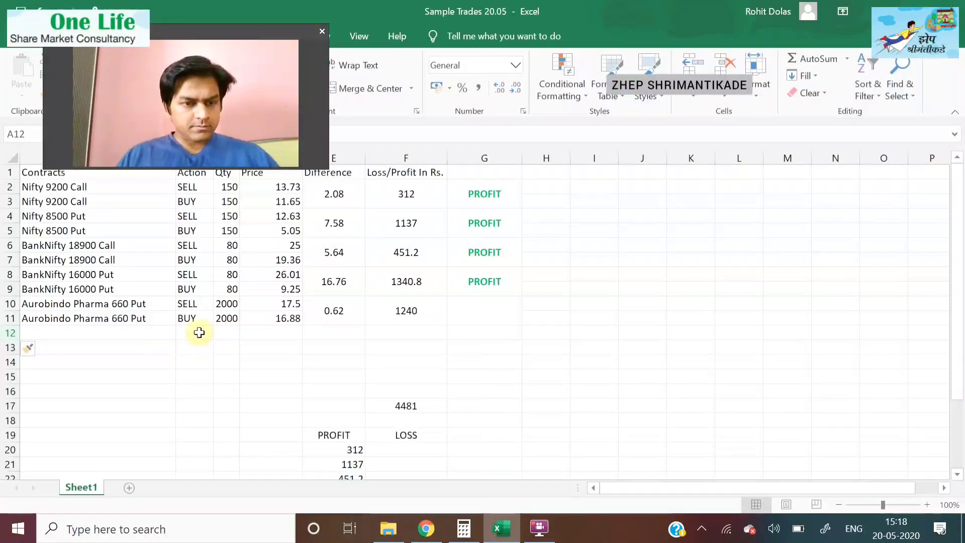
pyautogui.click(199, 332)
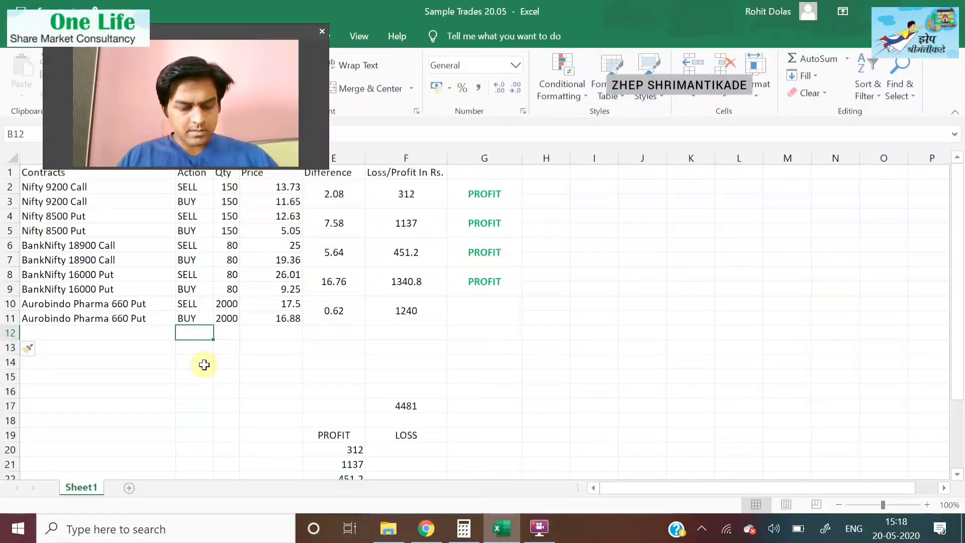
pyautogui.write('SELL')
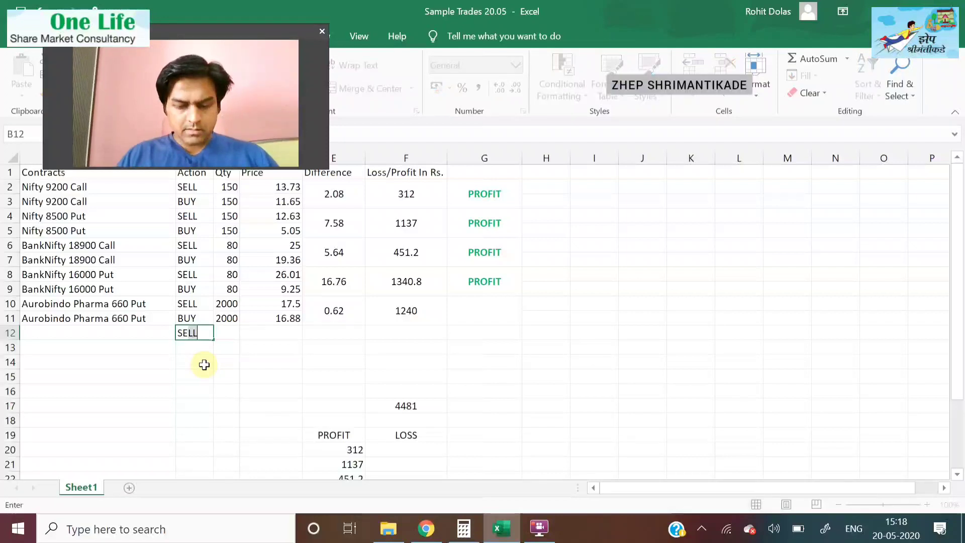
pyautogui.click(228, 337)
pyautogui.write('300')
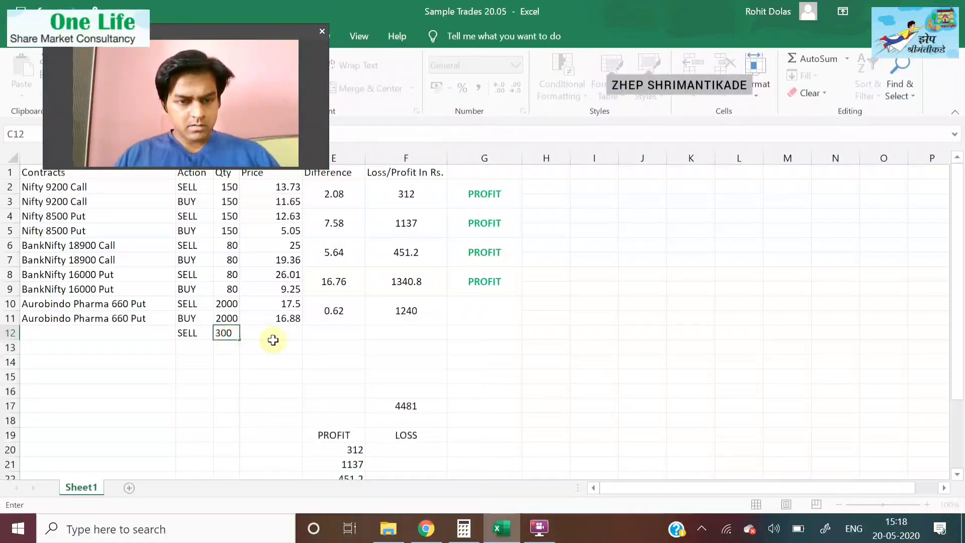
# Look up the Nifty 8800 PE sell price in the ICICI Direct trade book and enter 8.5 in D12 of the workbook
pyautogui.click(285, 334)
pyautogui.hotkey('alt', 'Tab')
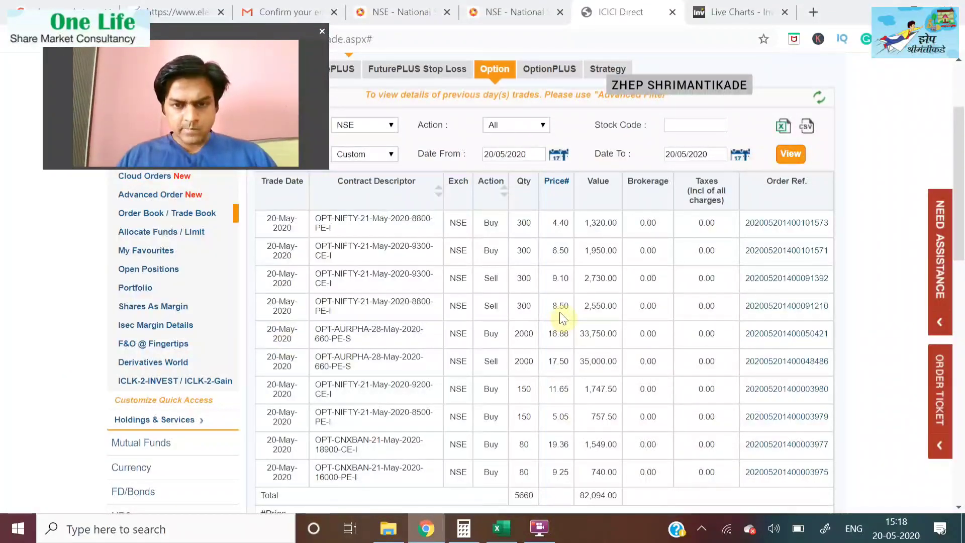
pyautogui.hotkey('alt', 'Tab')
pyautogui.write('8')
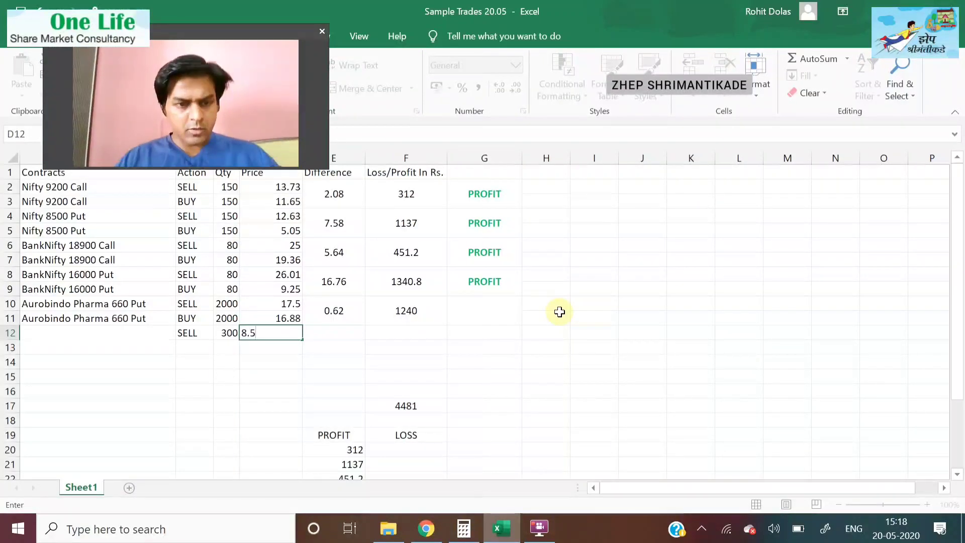
pyautogui.press('Tab')
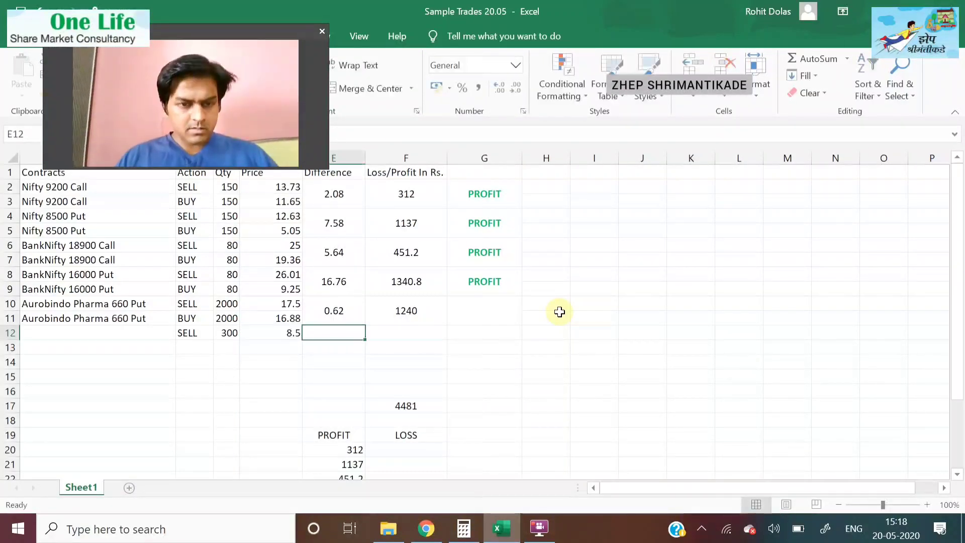
# Look up the Nifty 8800 PE buy price in the ICICI Direct trade book and enter 4.40 in D13 of the workbook
pyautogui.click(286, 359)
pyautogui.click(286, 347)
pyautogui.hotkey('alt', 'Tab')
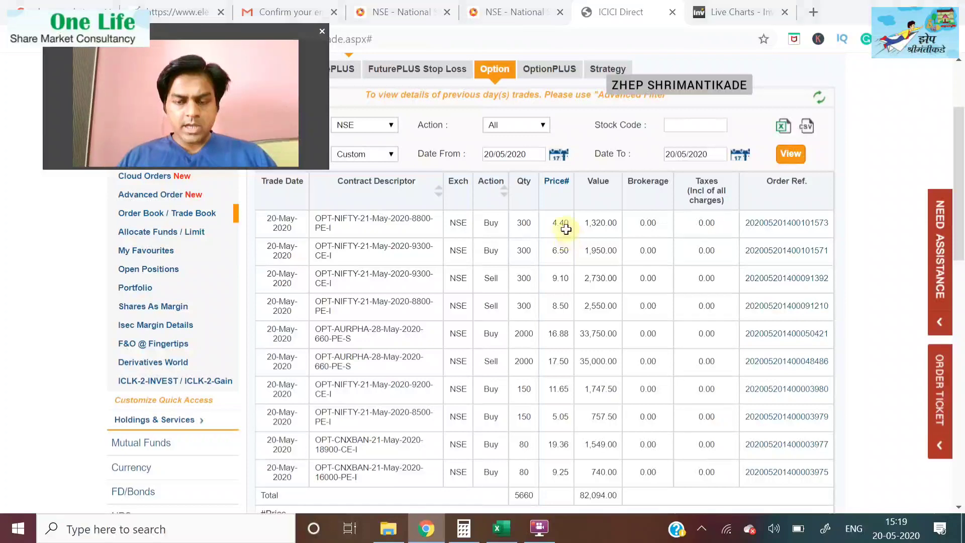
pyautogui.hotkey('alt', 'Tab')
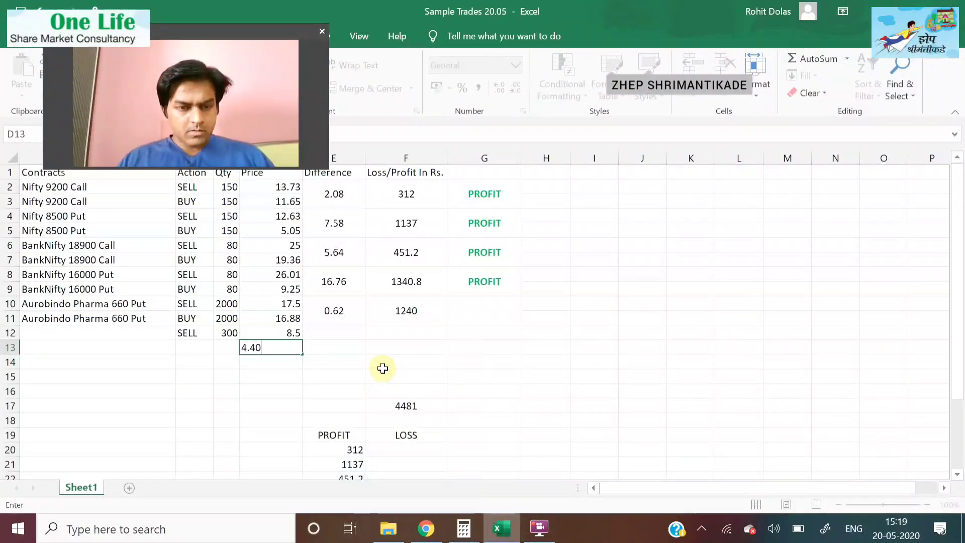
pyautogui.write('4.40')
pyautogui.press('Tab')
# Enter action BUY in B13 and fill the quantity 300 down from C12 into C13
pyautogui.click(208, 349)
pyautogui.write('BUY')
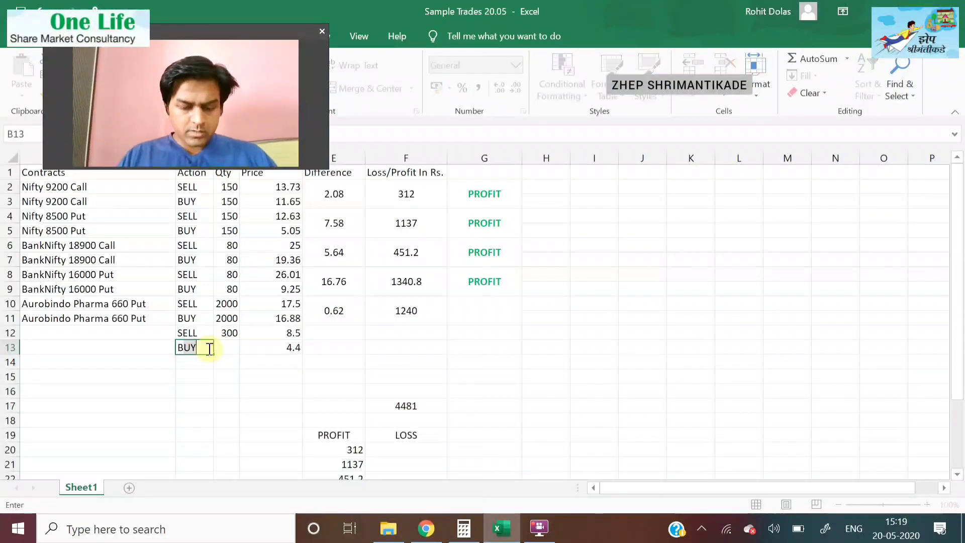
pyautogui.press('Tab')
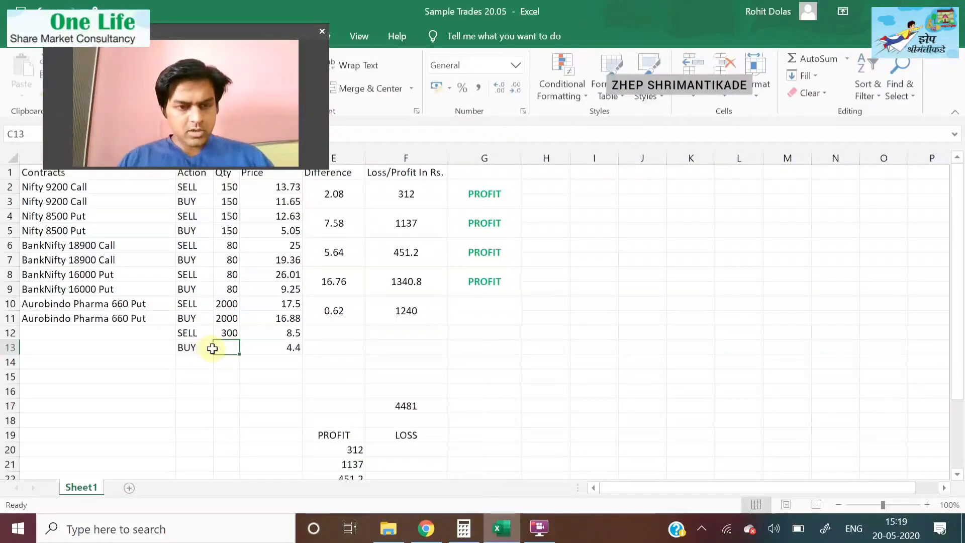
pyautogui.hotkey('ctrl', 'd')
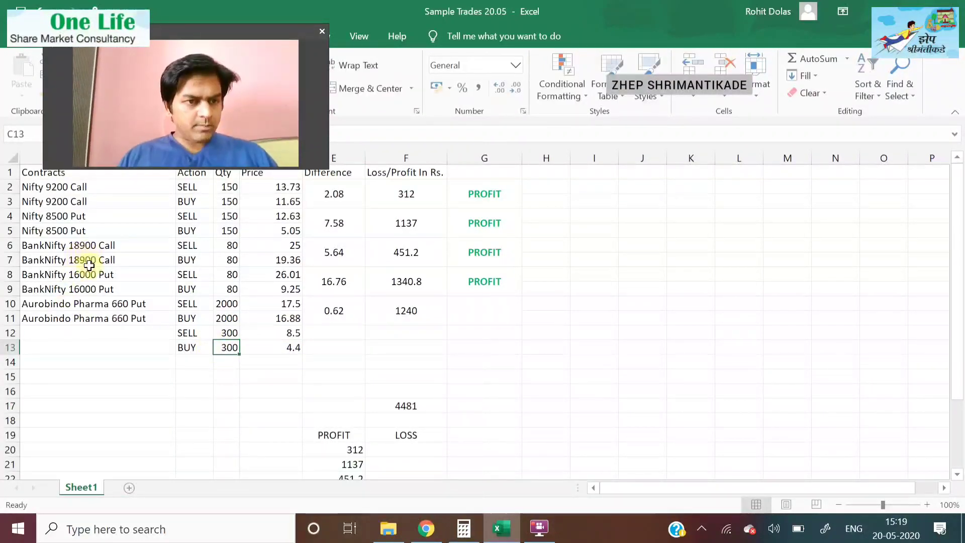
# Copy the Nifty 8500 Put name from A4 to A12, check the strike in the trade book, and change it to Nifty 8800 Put
pyautogui.click(51, 215)
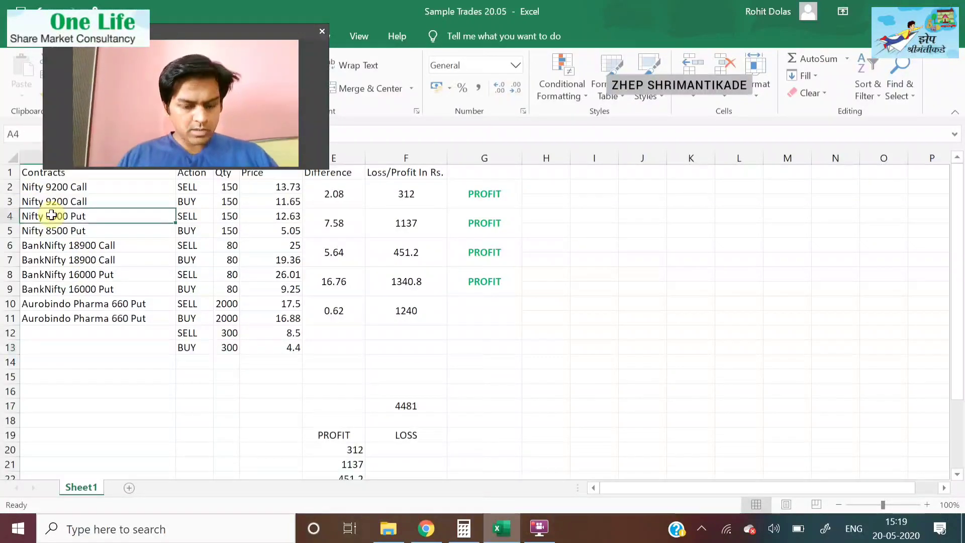
pyautogui.hotkey('ctrl', 'c')
pyautogui.click(118, 336)
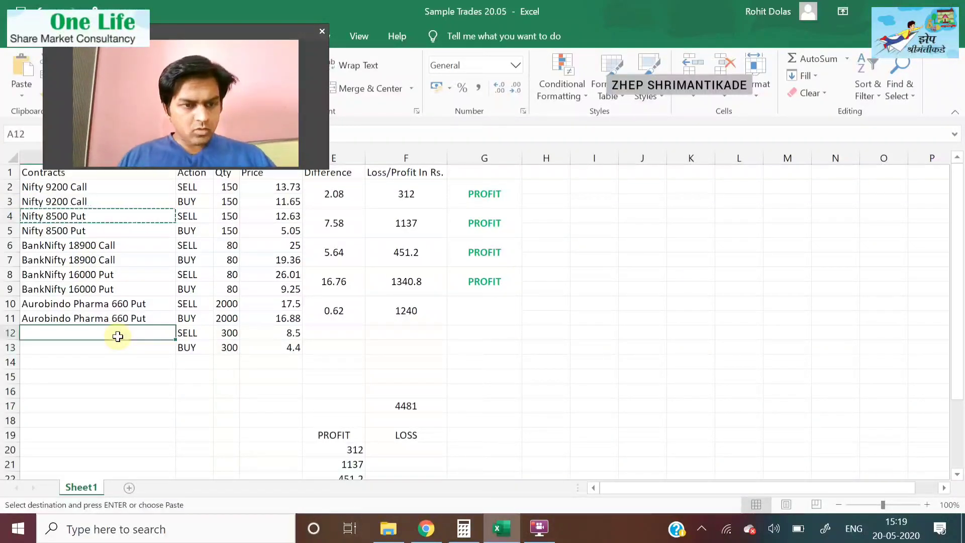
pyautogui.hotkey('ctrl', 'v')
pyautogui.hotkey('alt', 'Tab')
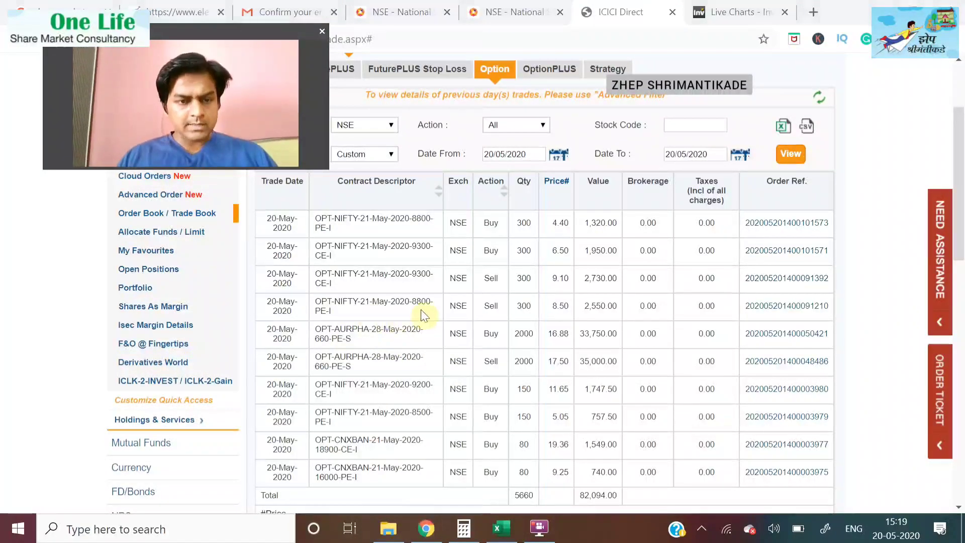
pyautogui.hotkey('alt', 'Tab')
pyautogui.doubleClick(59, 332)
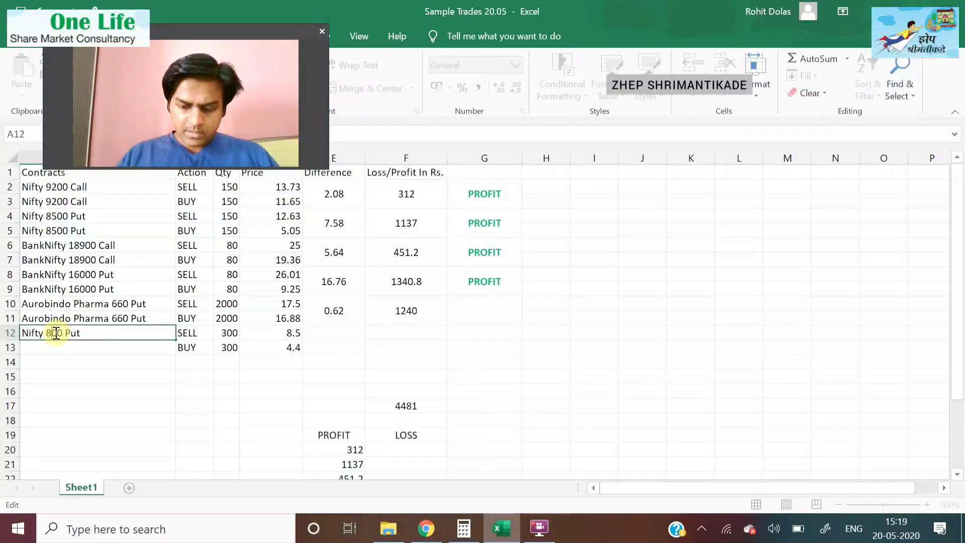
# Repeat the contract name Nifty 8800 Put in A13 for the BUY row
pyautogui.click(66, 347)
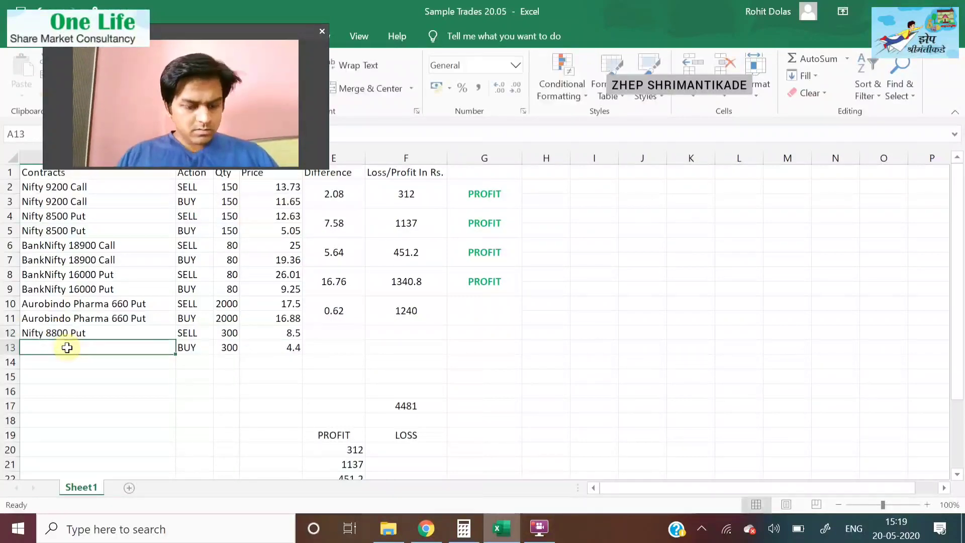
pyautogui.hotkey('ctrl', 's')
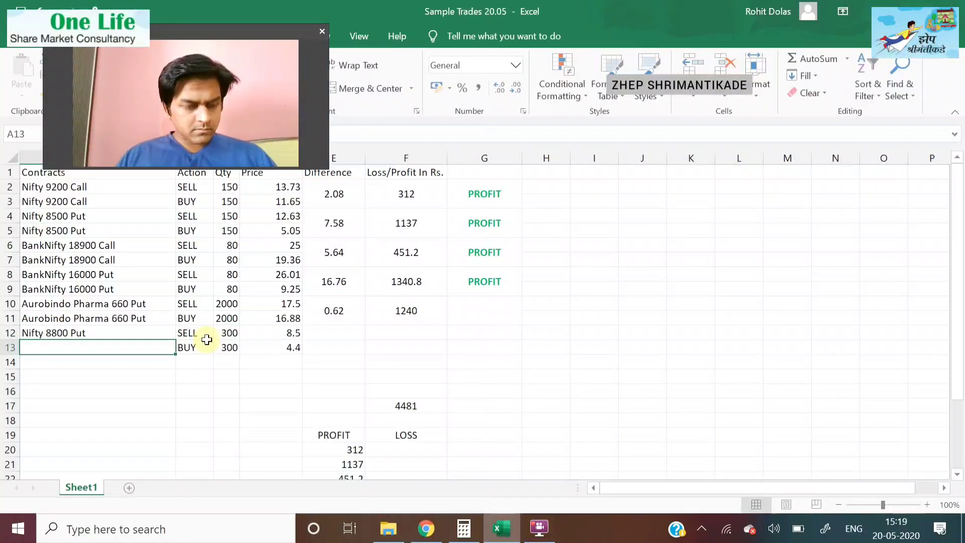
pyautogui.click(32, 403)
pyautogui.click(62, 346)
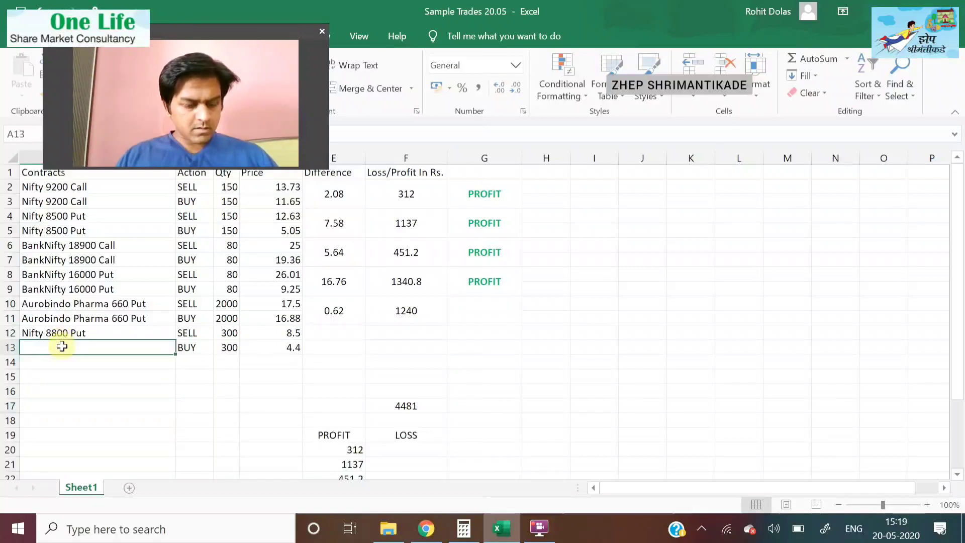
# Copy the Difference formula from E10 to E12 for the Nifty 8800 Put trade
pyautogui.click(338, 332)
pyautogui.click(341, 311)
pyautogui.hotkey('ctrl', 'c')
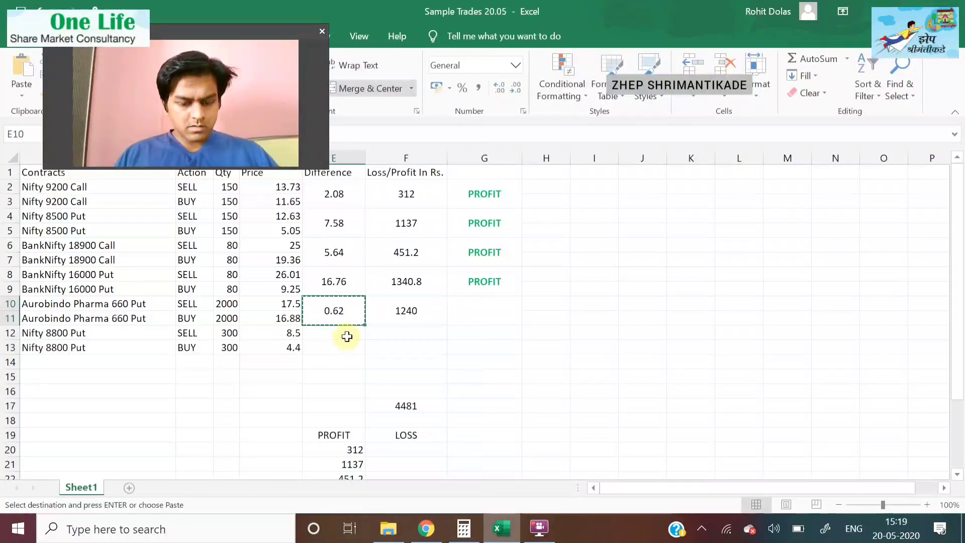
pyautogui.click(347, 336)
pyautogui.hotkey('ctrl', 'v')
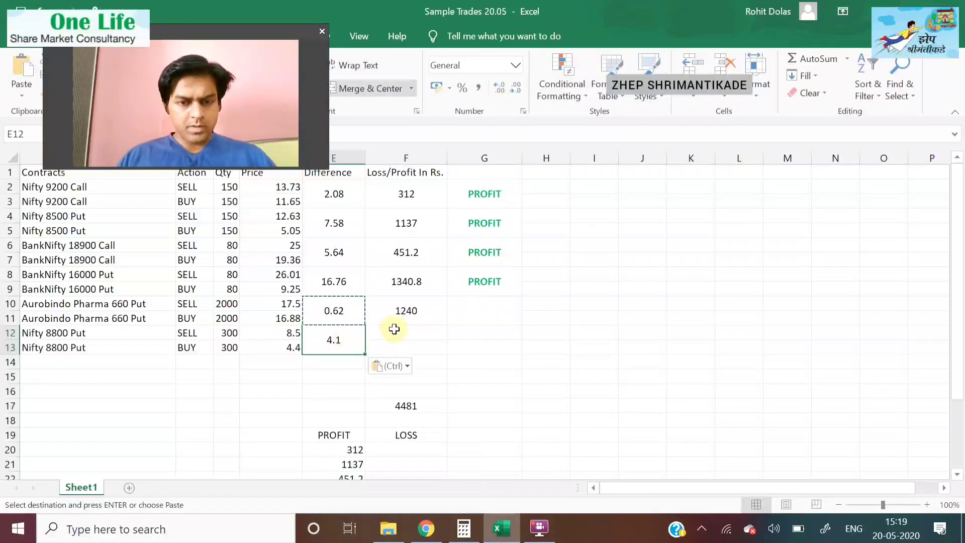
# Copy the Loss/Profit formula from F10 to F12 for the Nifty 8800 Put trade
pyautogui.click(400, 312)
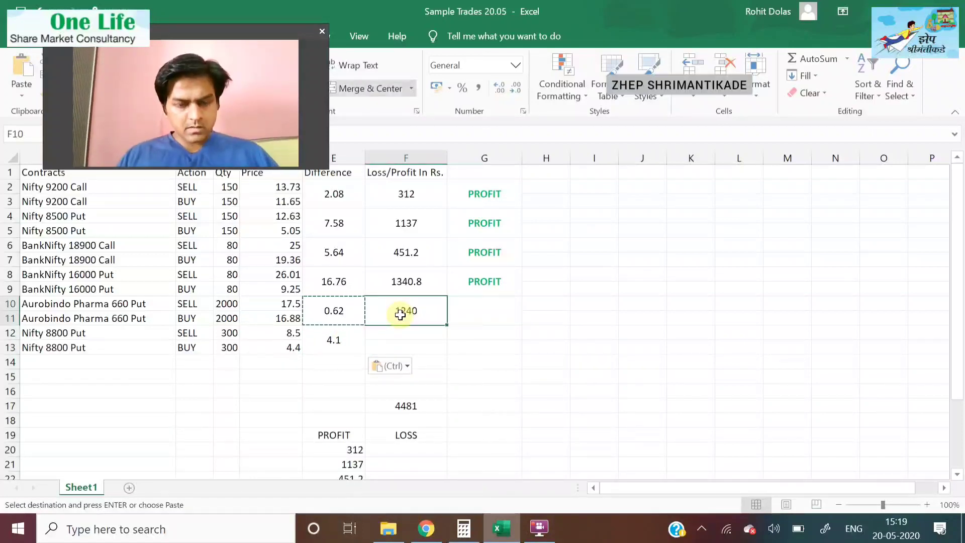
pyautogui.hotkey('ctrl', 'c')
pyautogui.click(408, 334)
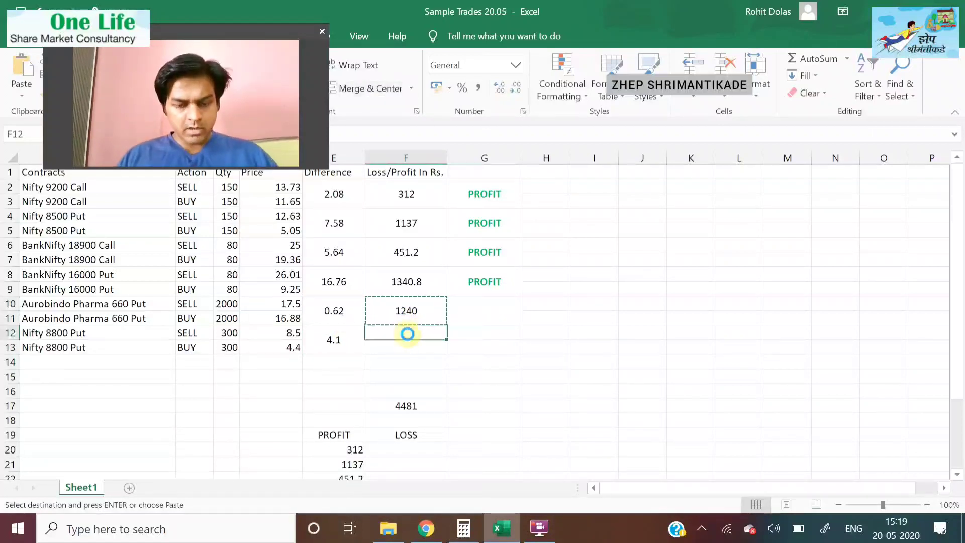
pyautogui.hotkey('ctrl', 'v')
# Copy the green PROFIT label from G8 to G10 and G12 for the Aurobindo Pharma and Nifty 8800 Put trades
pyautogui.click(464, 313)
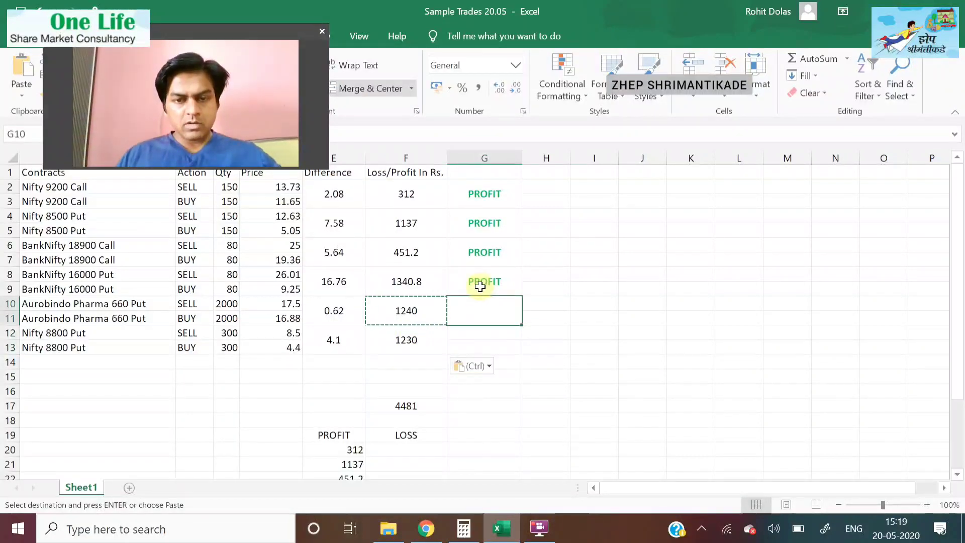
pyautogui.click(478, 289)
pyautogui.hotkey('ctrl', 'c')
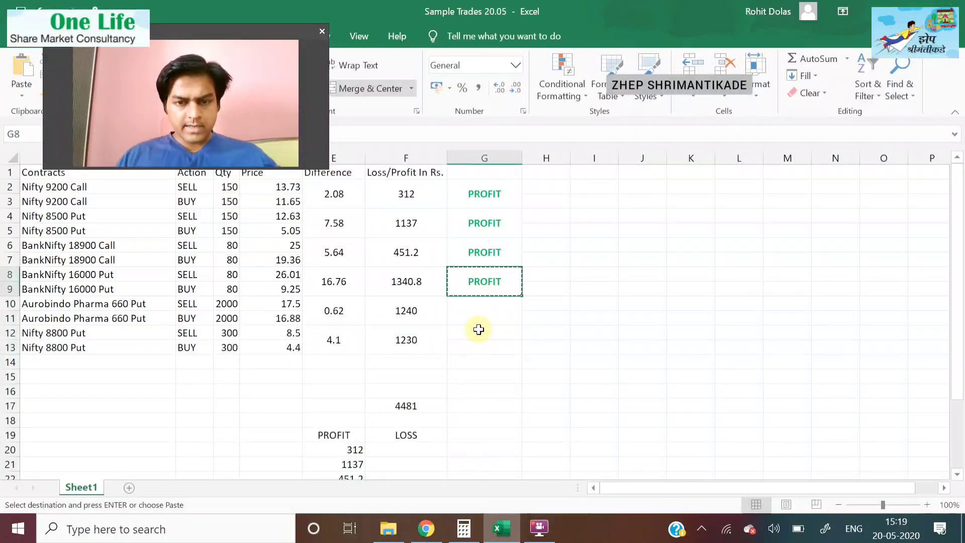
pyautogui.click(477, 313)
pyautogui.hotkey('ctrl', 'v')
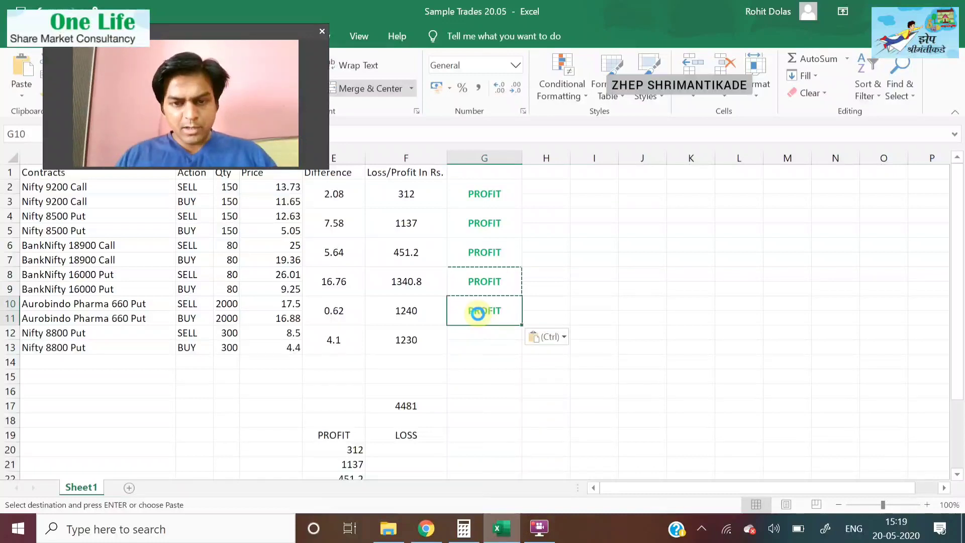
pyautogui.press('Escape')
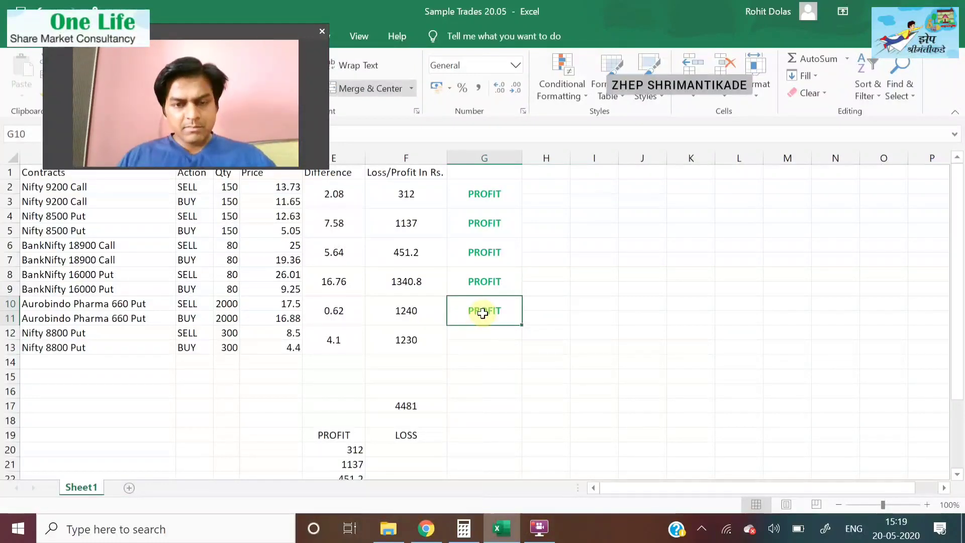
pyautogui.hotkey('ctrl', 'c')
pyautogui.click(473, 341)
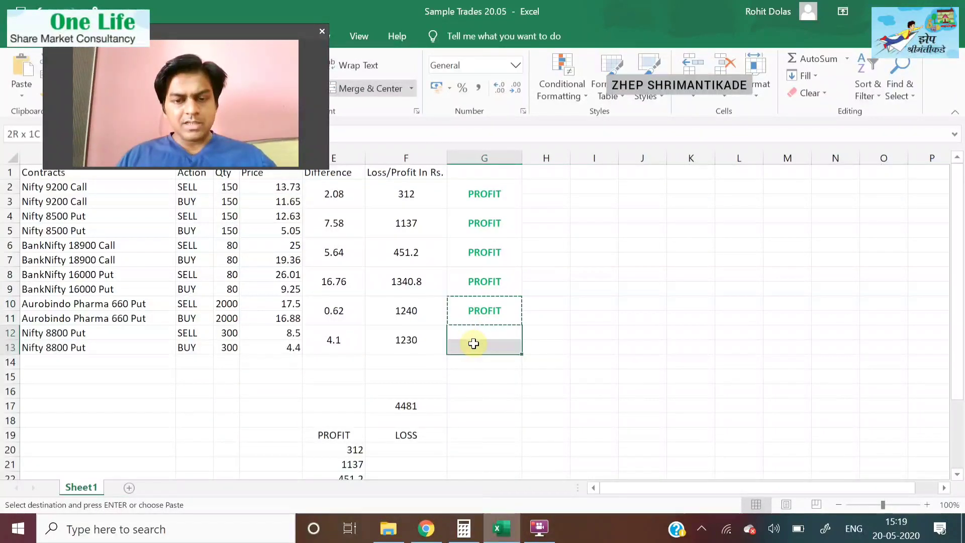
pyautogui.hotkey('ctrl', 'v')
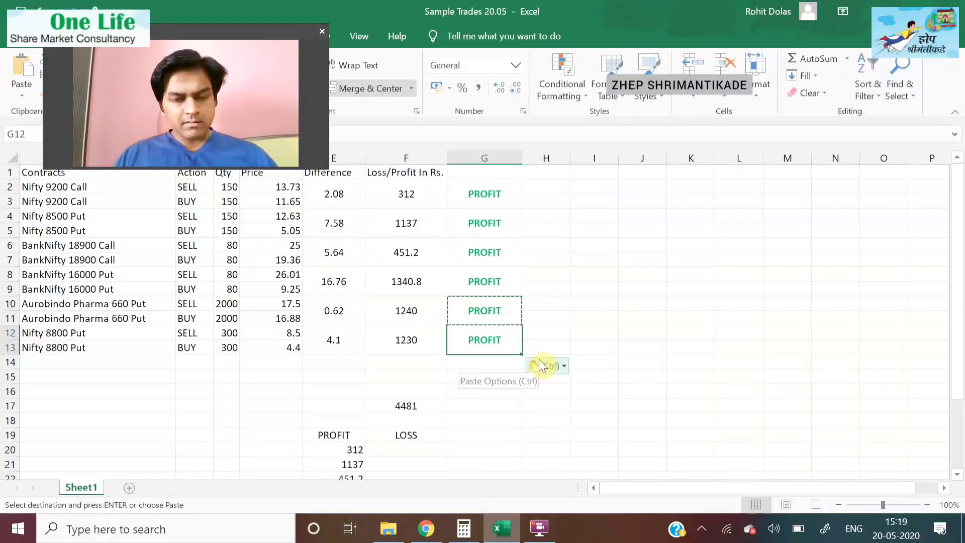
pyautogui.press('Escape')
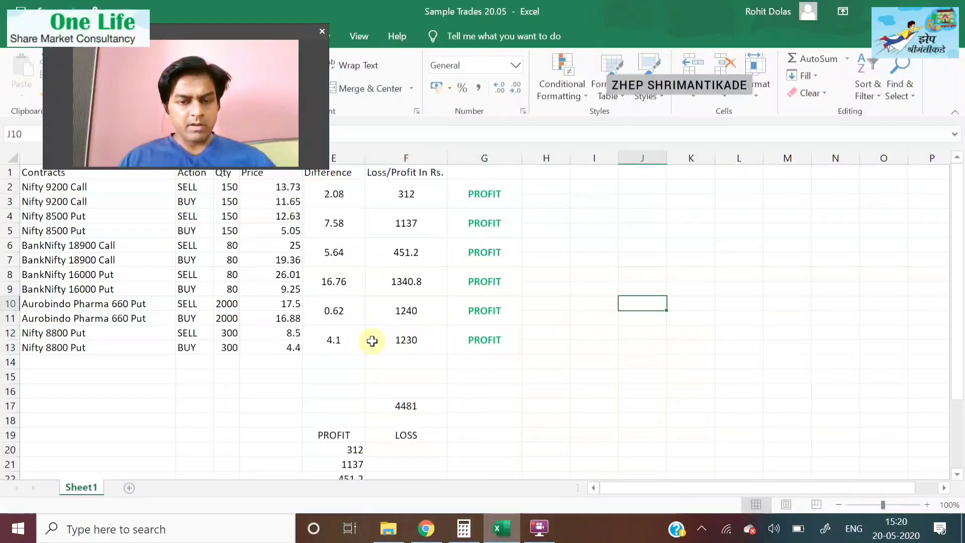
# Enter the contract name Nifty Call 9300 in A14, checking the strike in the ICICI Direct trade book
pyautogui.click(400, 339)
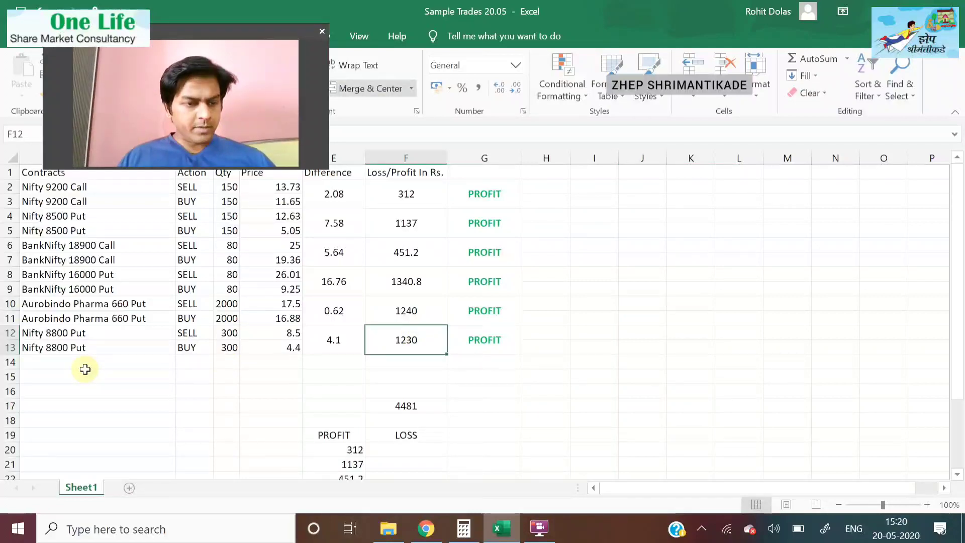
pyautogui.click(62, 361)
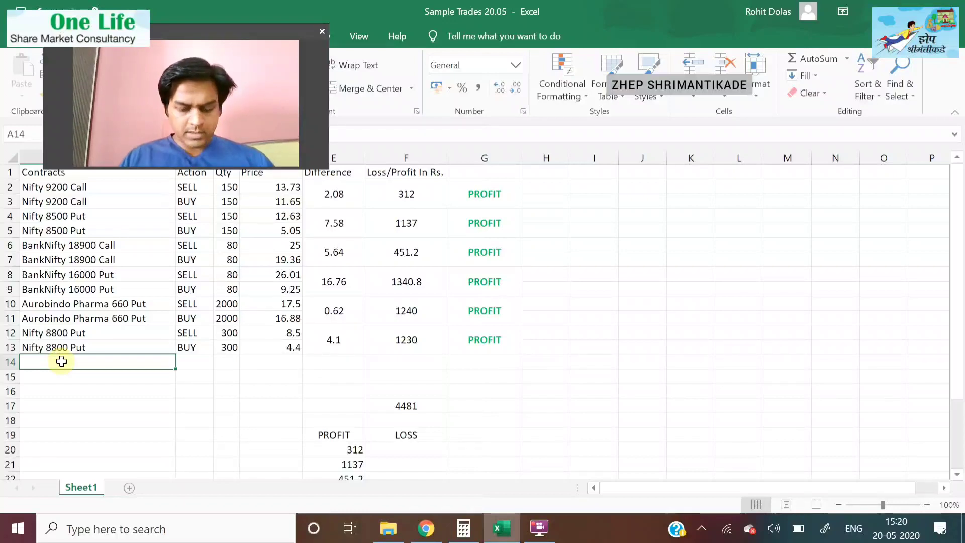
pyautogui.write('n')
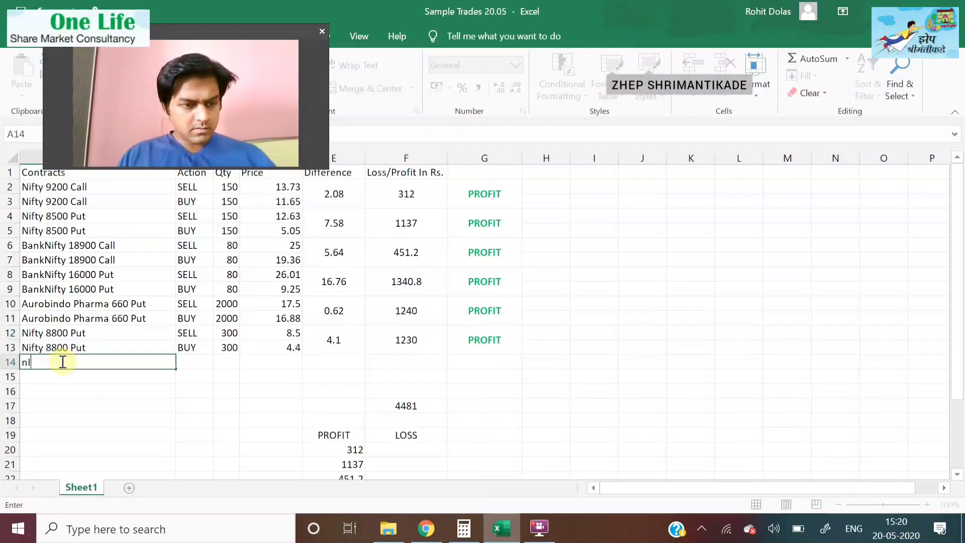
pyautogui.write('ifty Call')
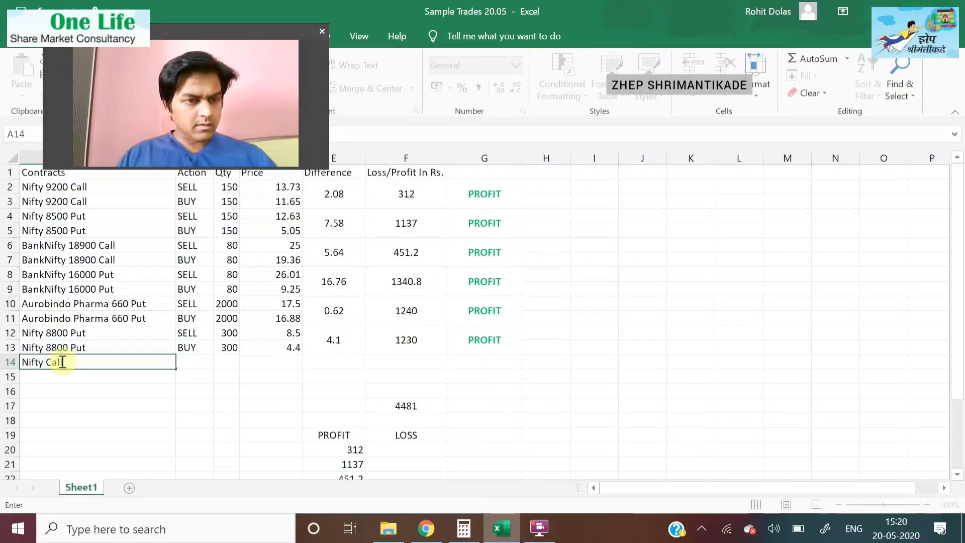
pyautogui.hotkey('alt', 'Tab')
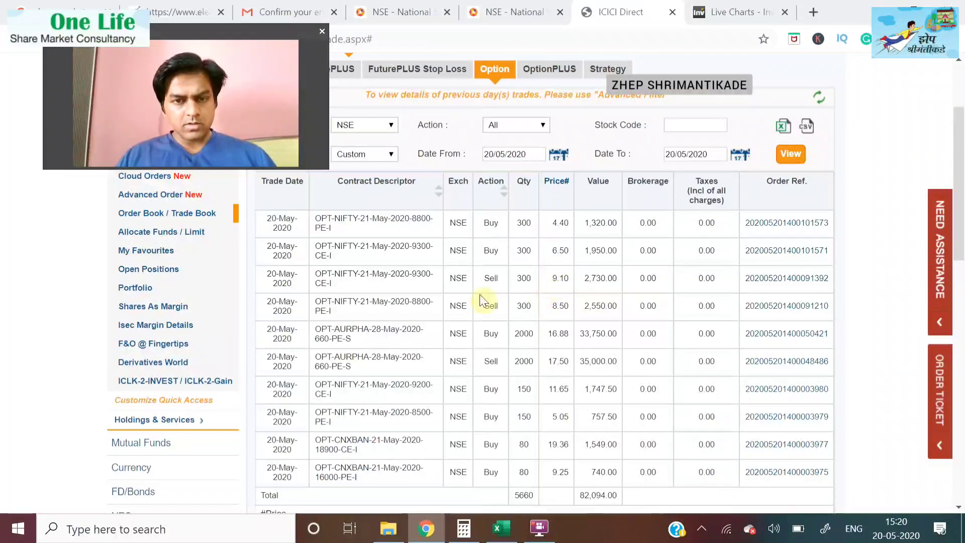
pyautogui.hotkey('alt', 'Tab')
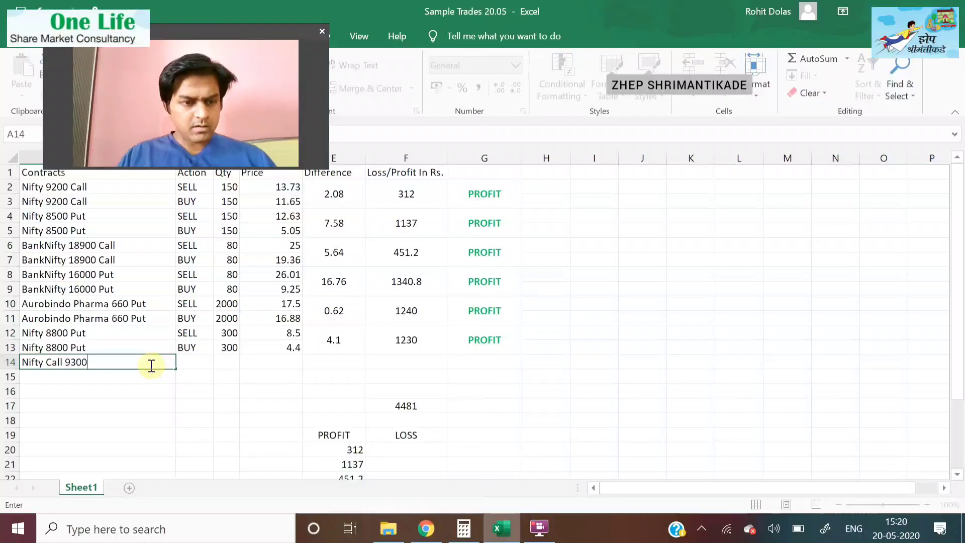
# Fill in the action SELL in B14 and the quantity 300 in C14 for the Nifty Call 9300 trade
pyautogui.click(203, 358)
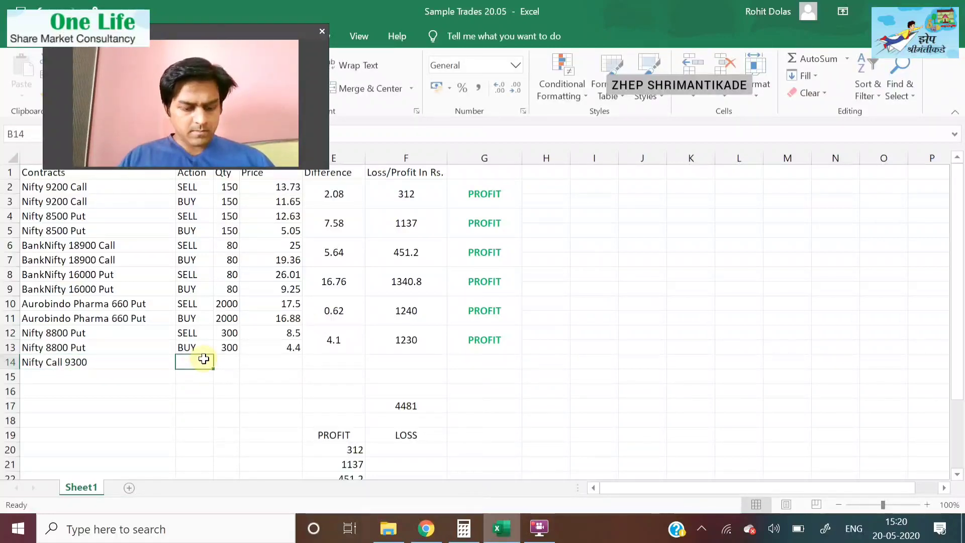
pyautogui.write('SELL')
pyautogui.press('Tab')
pyautogui.write('300')
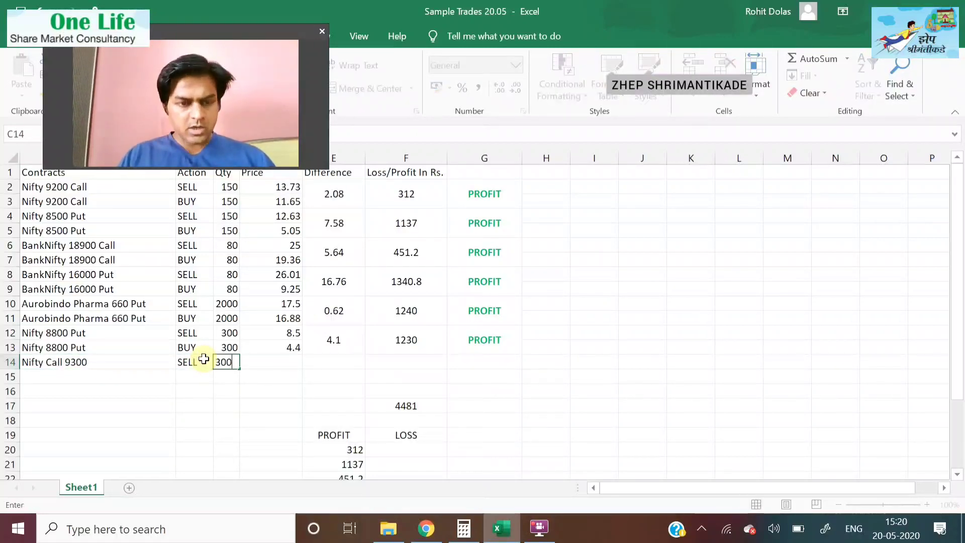
pyautogui.press('BackSpace')
pyautogui.press('Tab')
# Look up the 9300 call's sell price in the ICICI Direct trade book and enter 9.10 in D14 of the workbook
pyautogui.hotkey('alt', 'Tab')
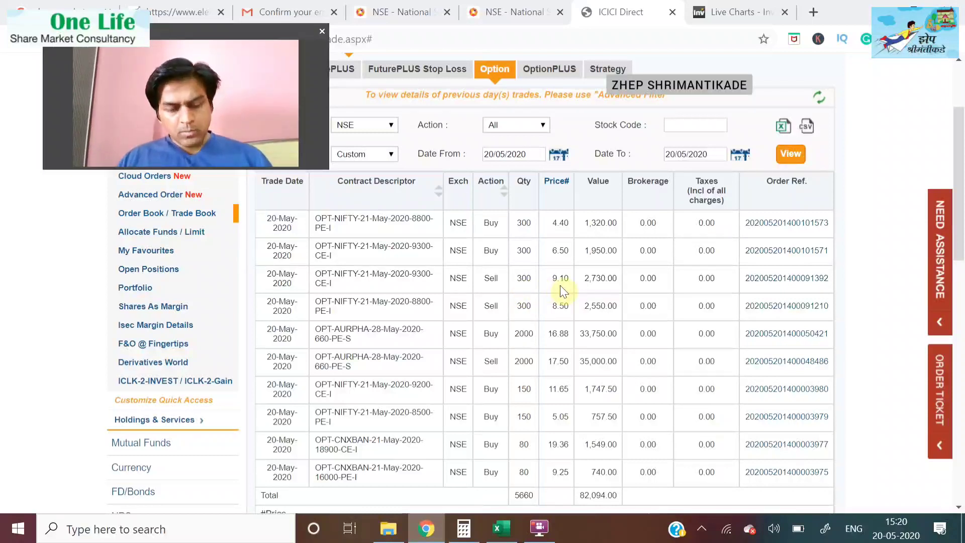
pyautogui.hotkey('alt', 'Tab')
pyautogui.write('9')
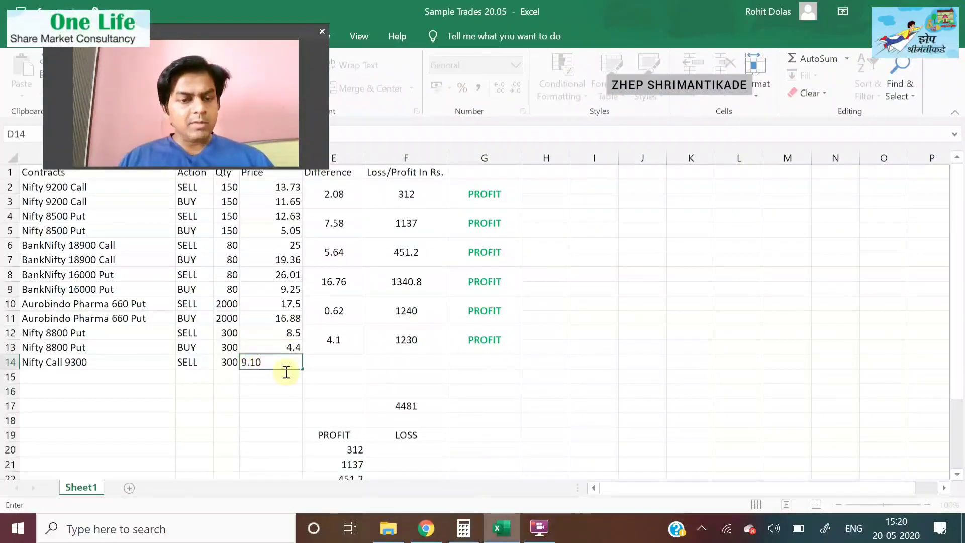
pyautogui.write('.10')
pyautogui.click(332, 359)
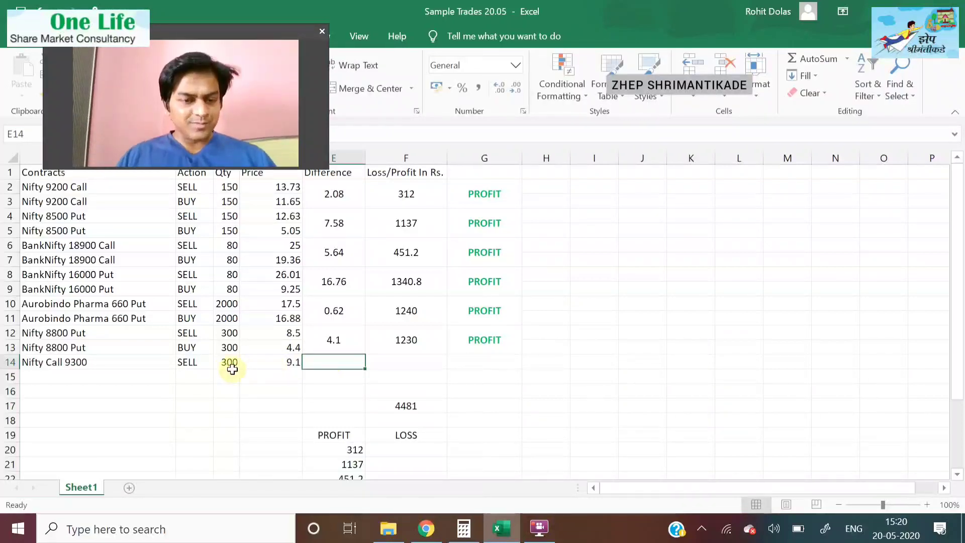
# Start the closing row 15 with the quantity 300, the action BUY and the contract name Nifty Call 9300
pyautogui.click(226, 374)
pyautogui.hotkey('ctrl', 'd')
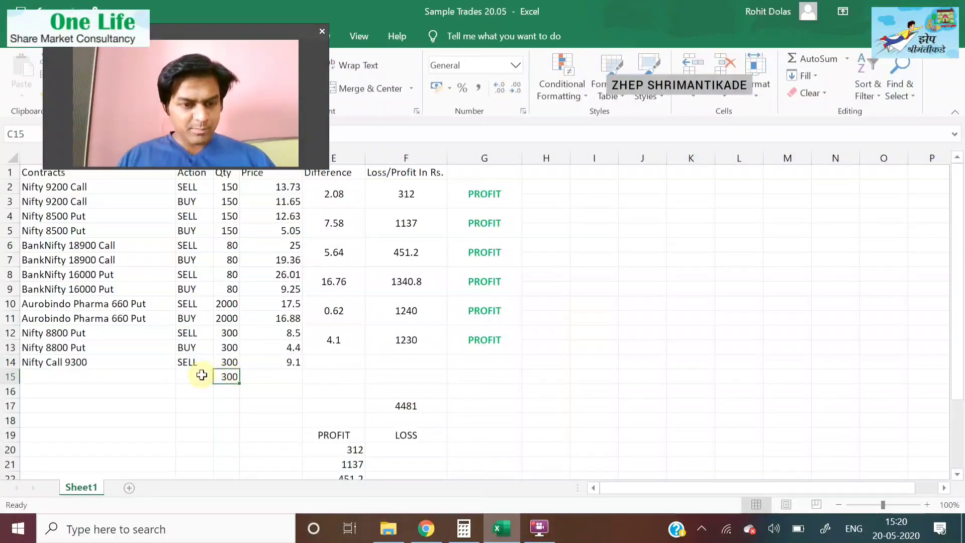
pyautogui.write('BUY')
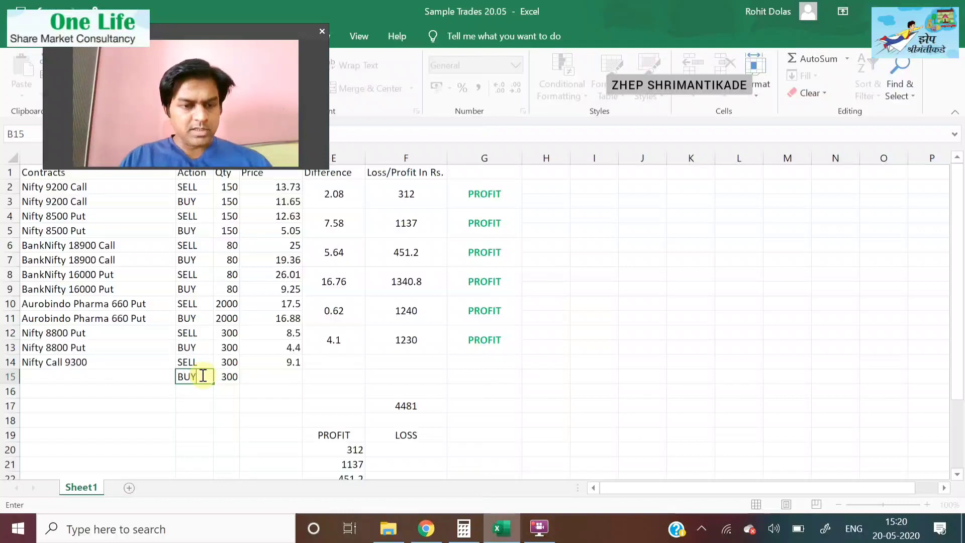
pyautogui.click(133, 375)
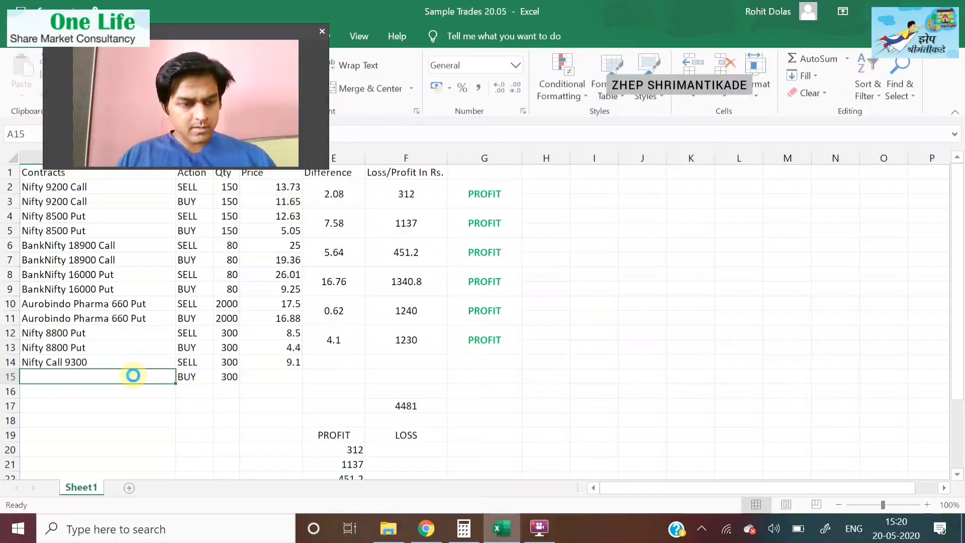
pyautogui.hotkey('ctrl', 'd')
pyautogui.press('Right')
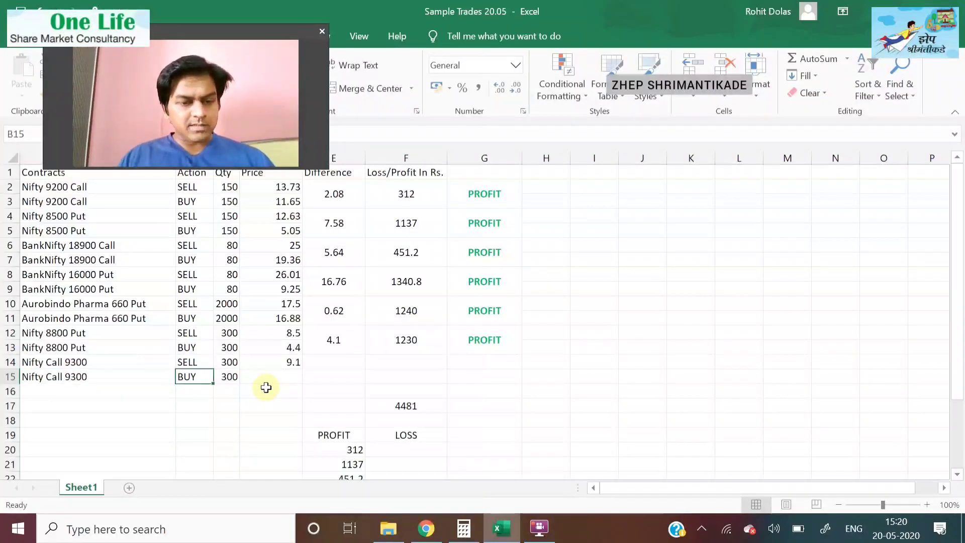
# Enter the buy price 6.50 in D15 from the ICICI Direct trade book and recheck it there
pyautogui.hotkey('alt', 'Tab')
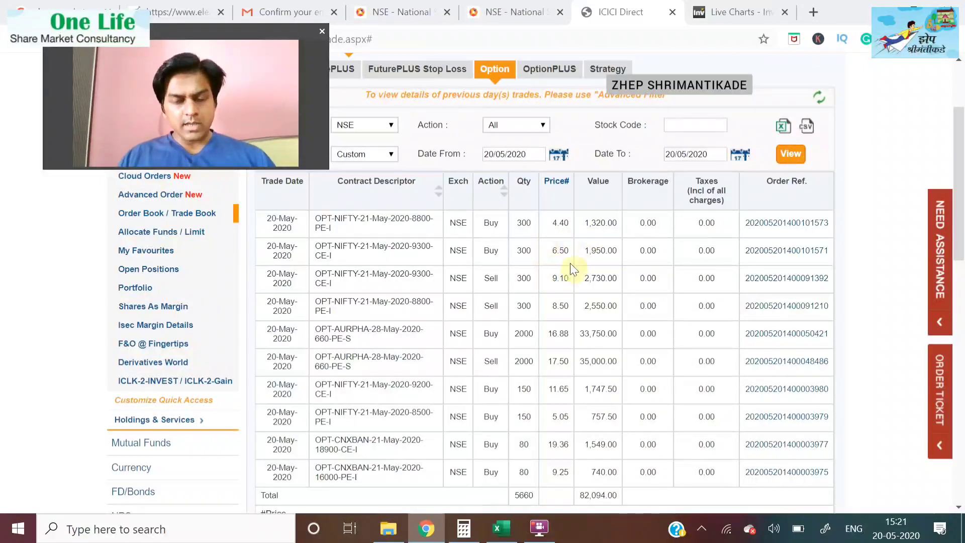
pyautogui.hotkey('alt', 'Tab')
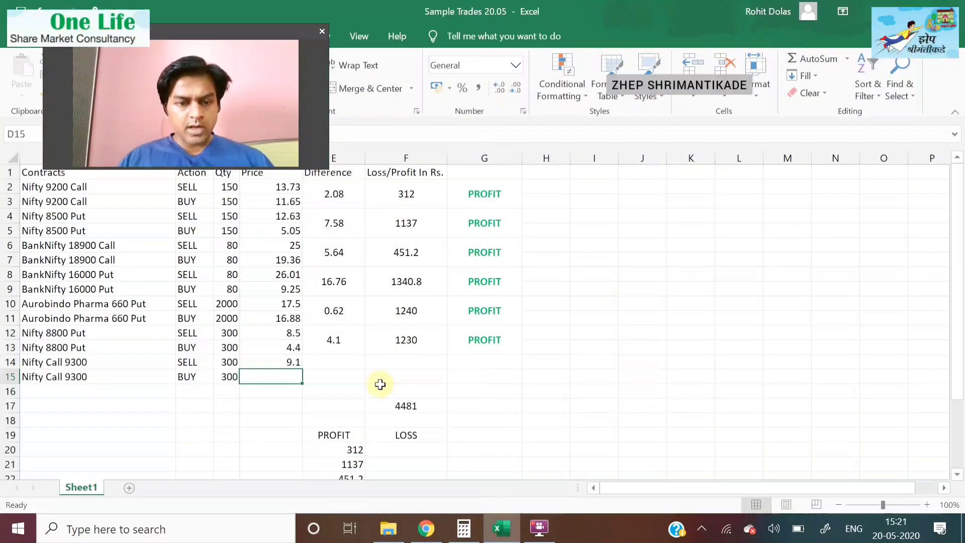
pyautogui.write('6.50')
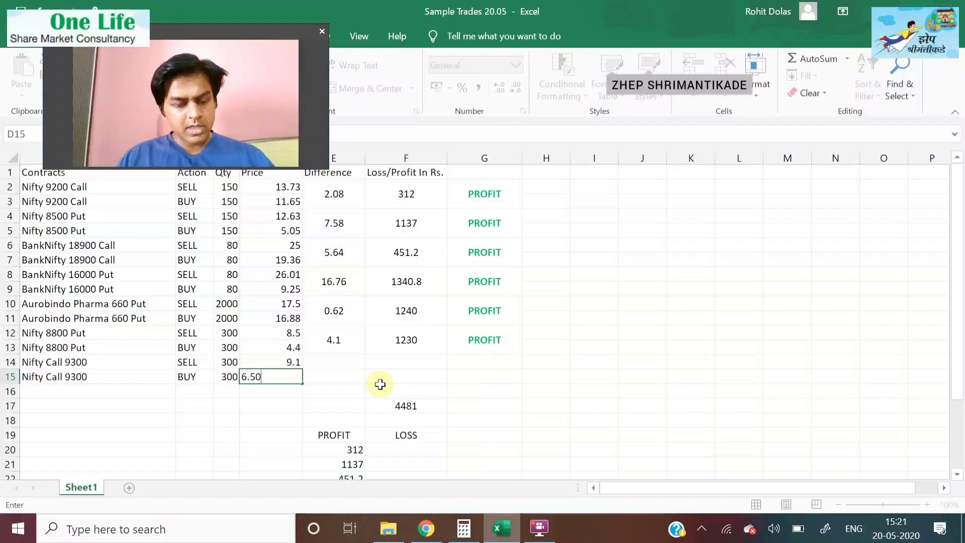
pyautogui.press('Tab')
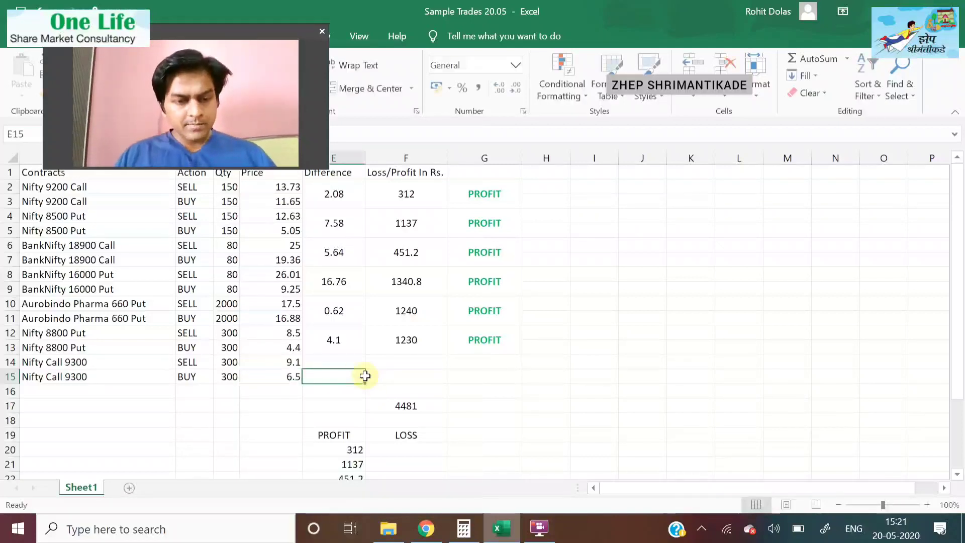
pyautogui.click(291, 377)
pyautogui.hotkey('alt', 'Tab')
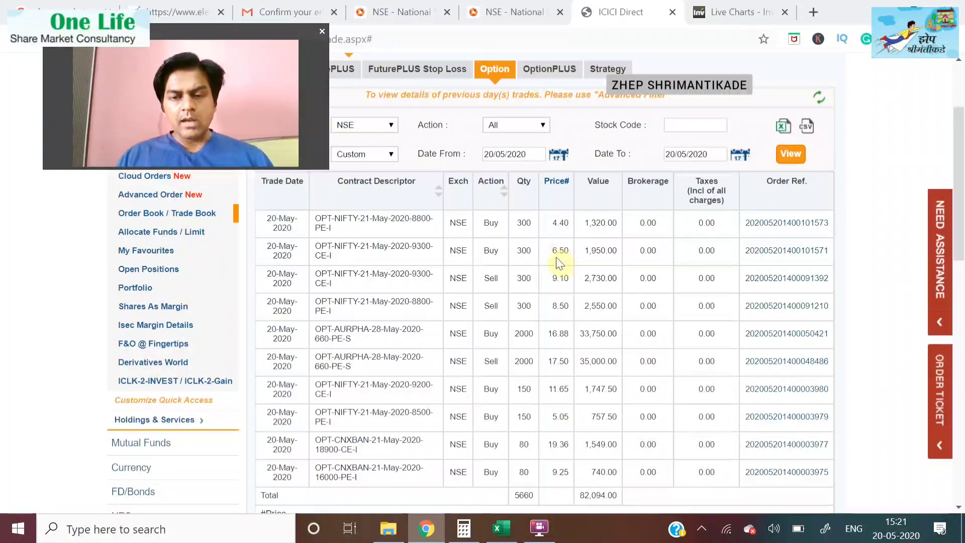
pyautogui.hotkey('alt', 'Tab')
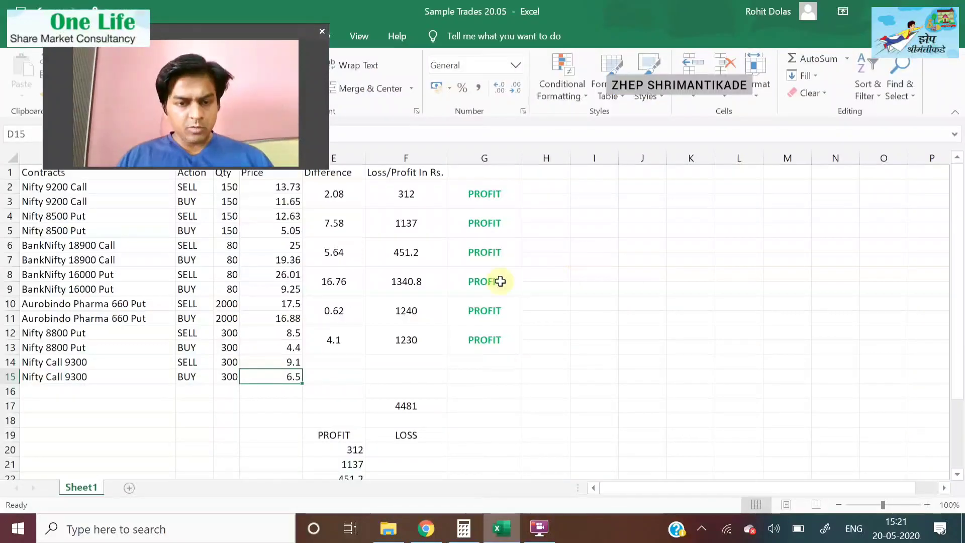
# Copy the Difference formula from E12 to E14 for the Nifty Call 9300 trade
pyautogui.click(335, 347)
pyautogui.hotkey('ctrl', 'c')
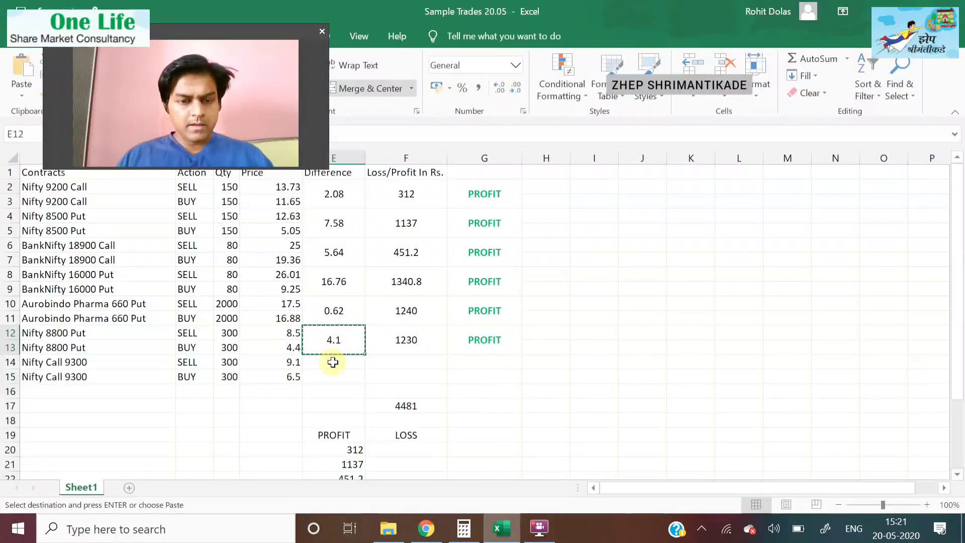
pyautogui.click(333, 362)
pyautogui.hotkey('ctrl', 'v')
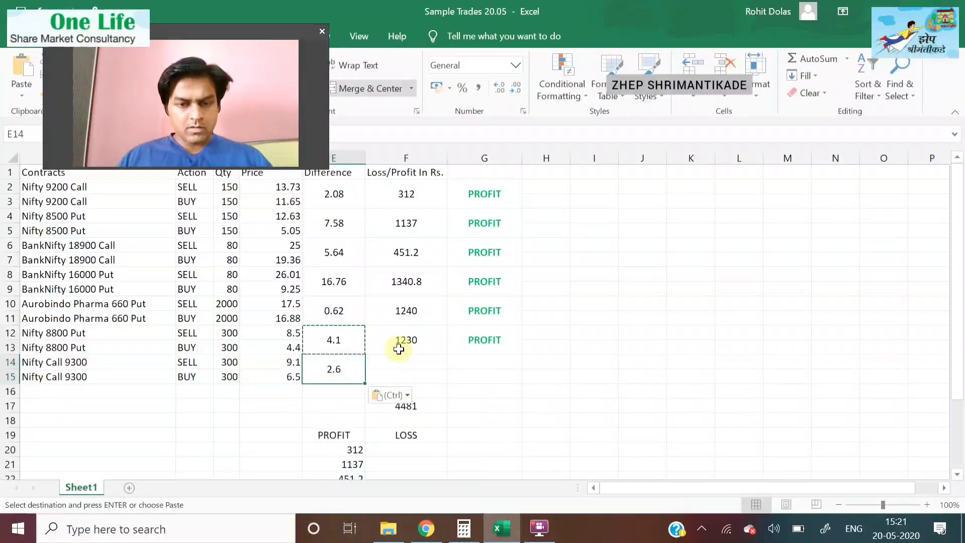
# Copy the Loss/Profit formula from F12 to F14 for the Nifty Call 9300 trade
pyautogui.click(398, 348)
pyautogui.hotkey('ctrl', 'c')
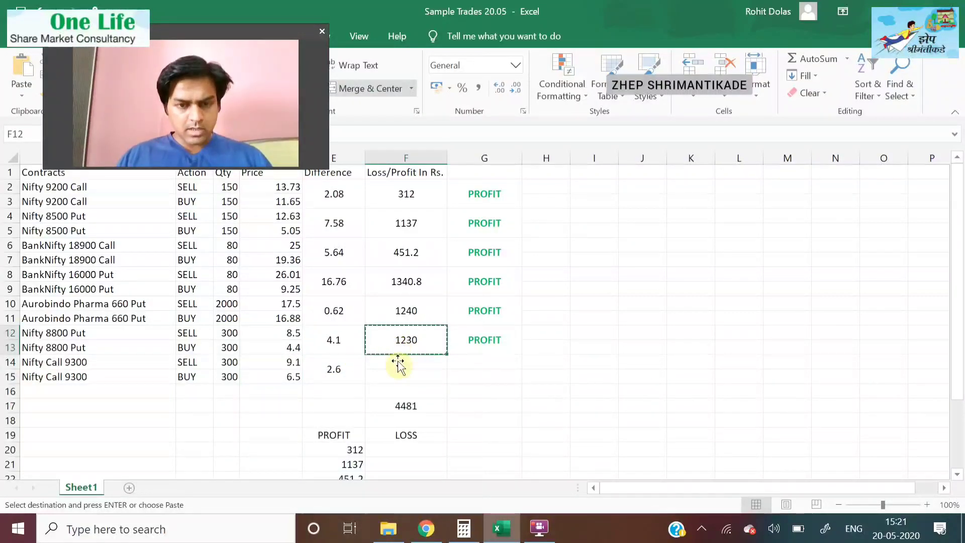
pyautogui.click(397, 364)
pyautogui.hotkey('ctrl', 'v')
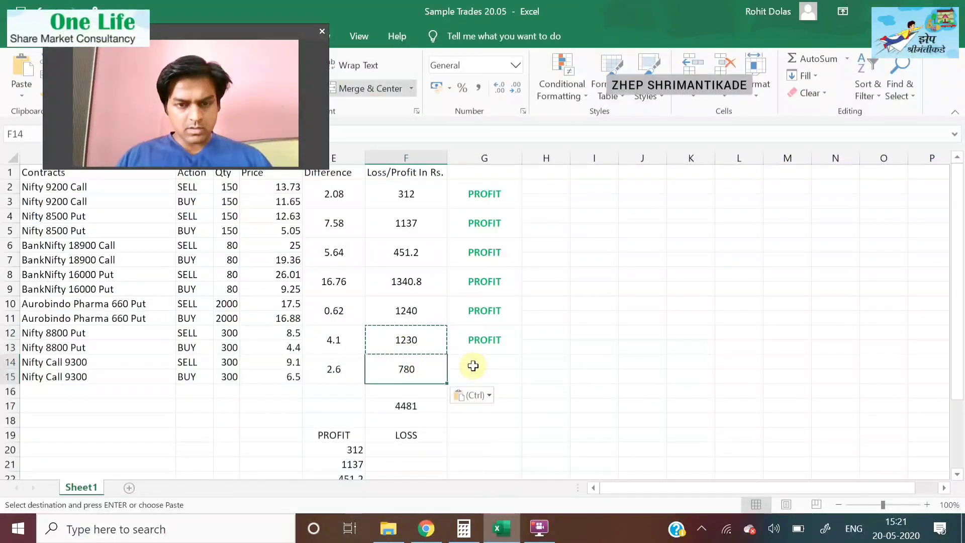
pyautogui.press('Escape')
# Copy the PROFIT label from G12 to G14 for the Nifty Call 9300 trade
pyautogui.click(481, 350)
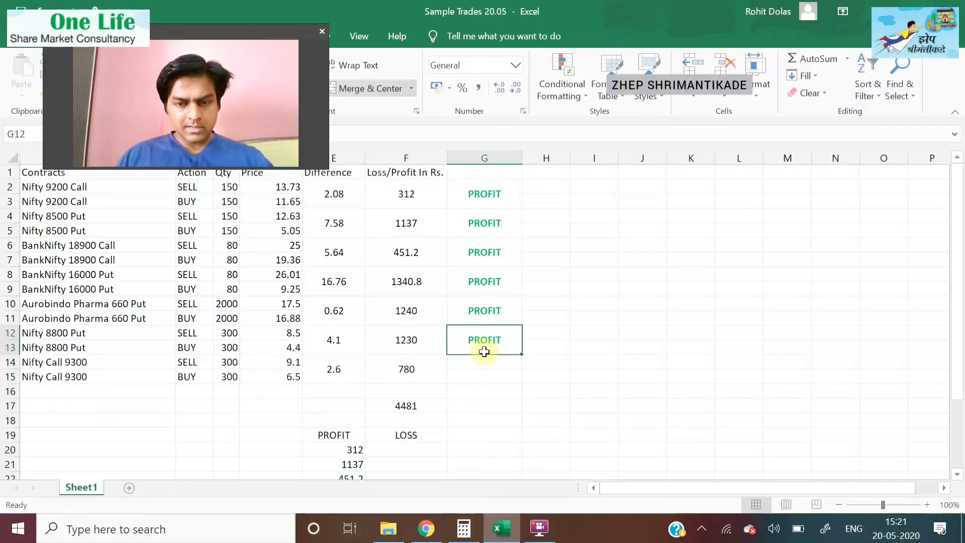
pyautogui.hotkey('ctrl', 'c')
pyautogui.click(478, 362)
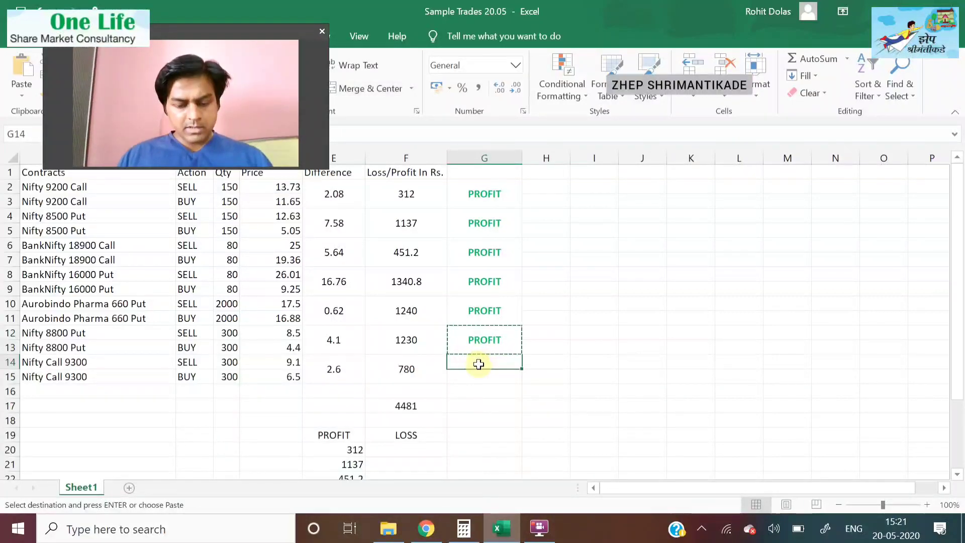
pyautogui.hotkey('ctrl', 'v')
pyautogui.press('Escape')
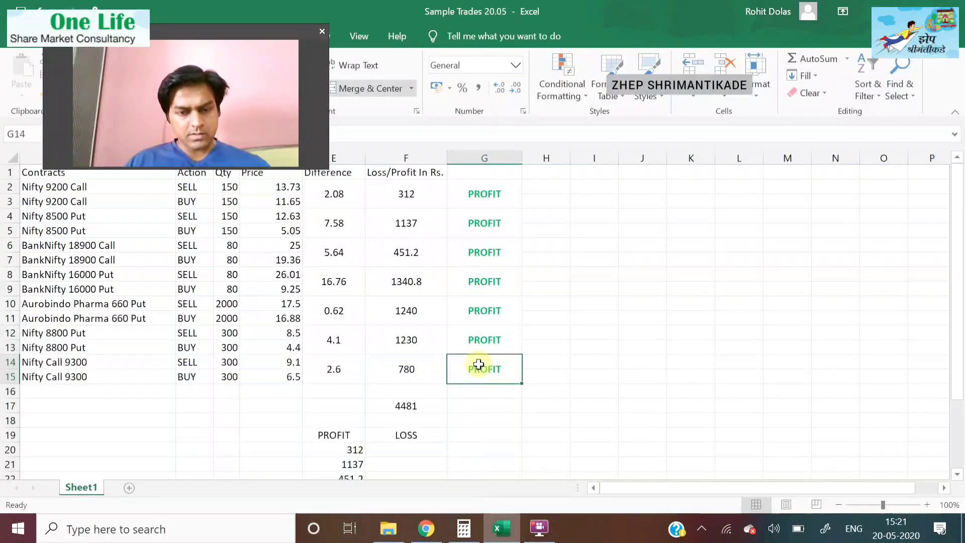
# Move the profit total from F17 up to F16, directly below the last trade
pyautogui.click(417, 403)
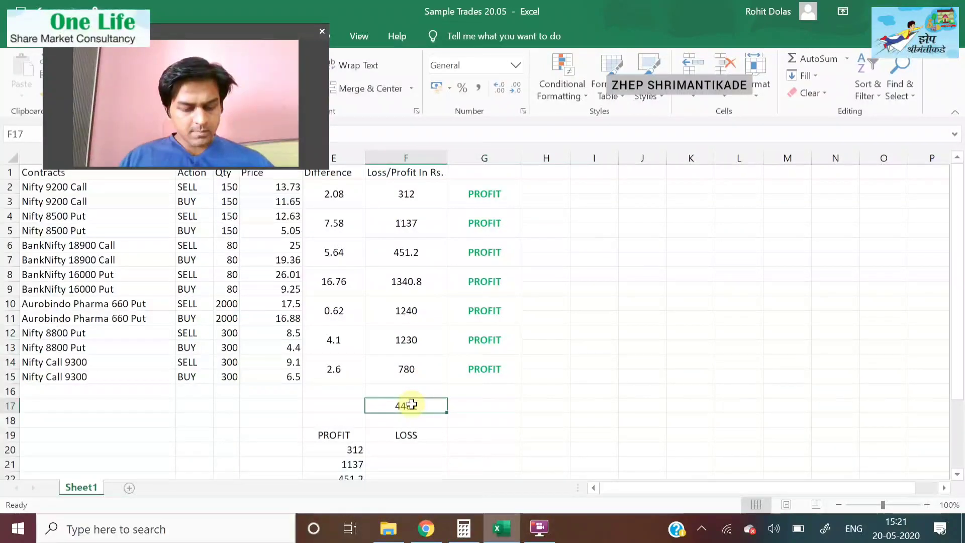
pyautogui.hotkey('ctrl', 'c')
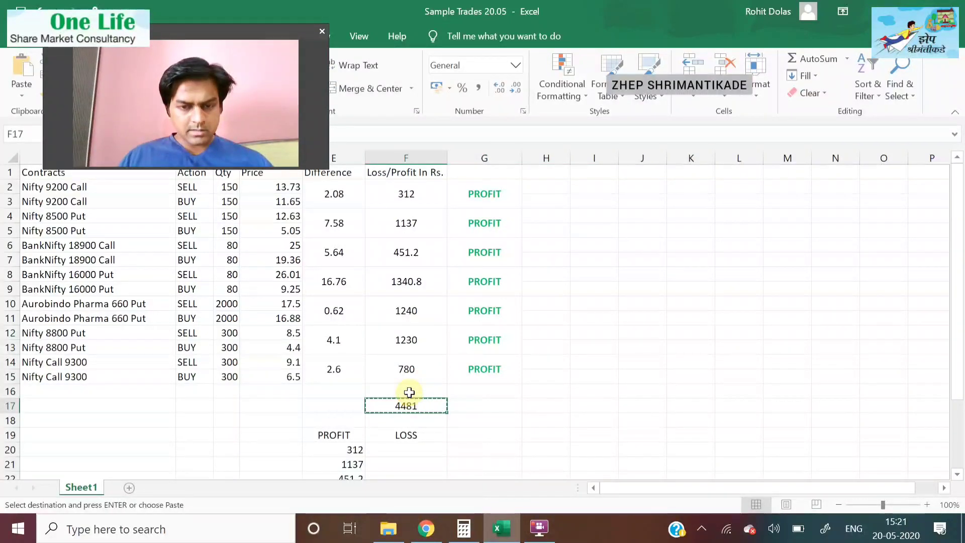
pyautogui.moveTo(409, 392); pyautogui.dragTo(408, 377)
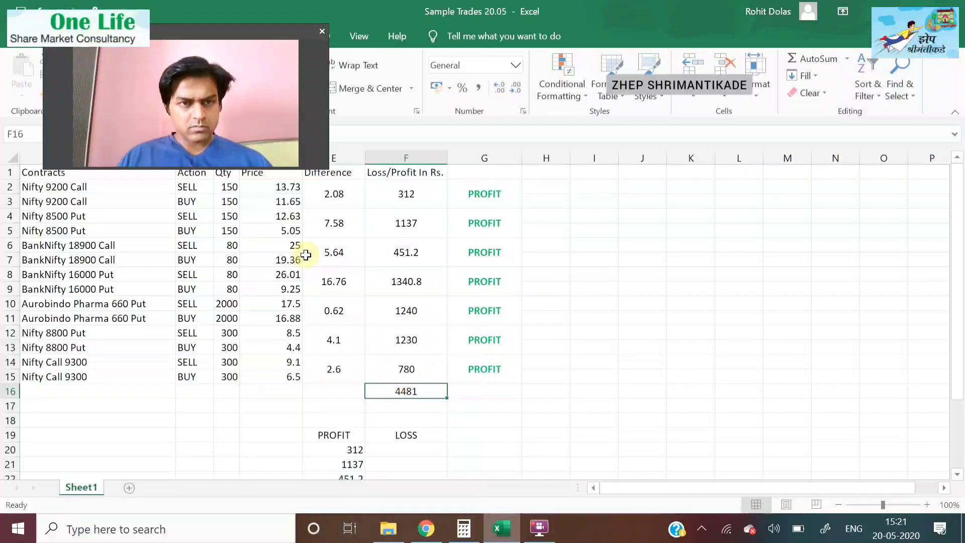
# Replace the total formula in F16 with a sum over F1:F15
pyautogui.moveTo(187, 24); pyautogui.dragTo(614, 136)
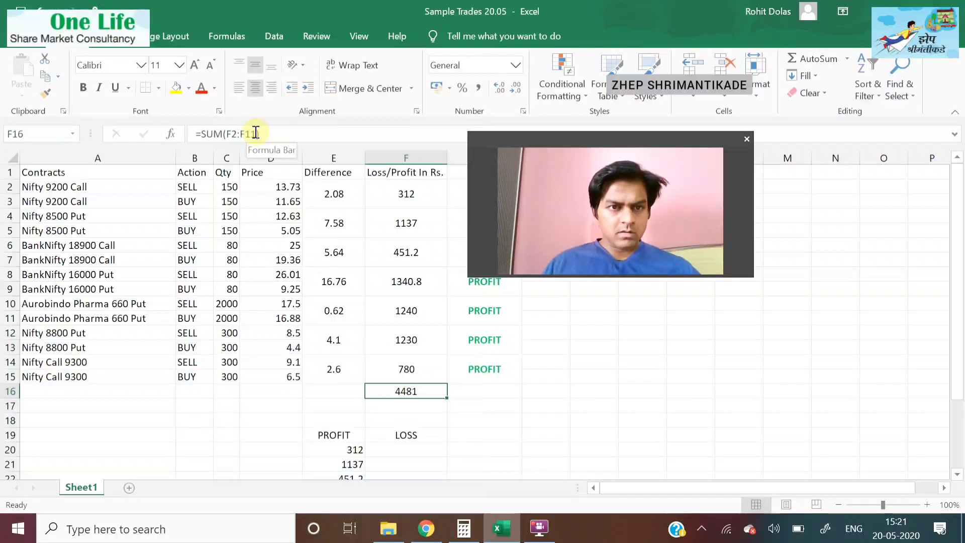
pyautogui.press('BackSpace')
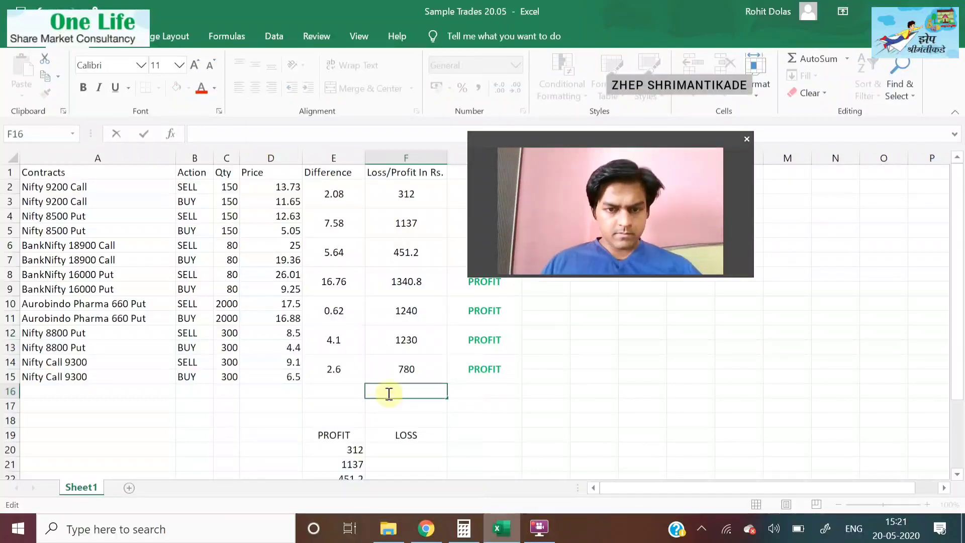
pyautogui.press('Escape')
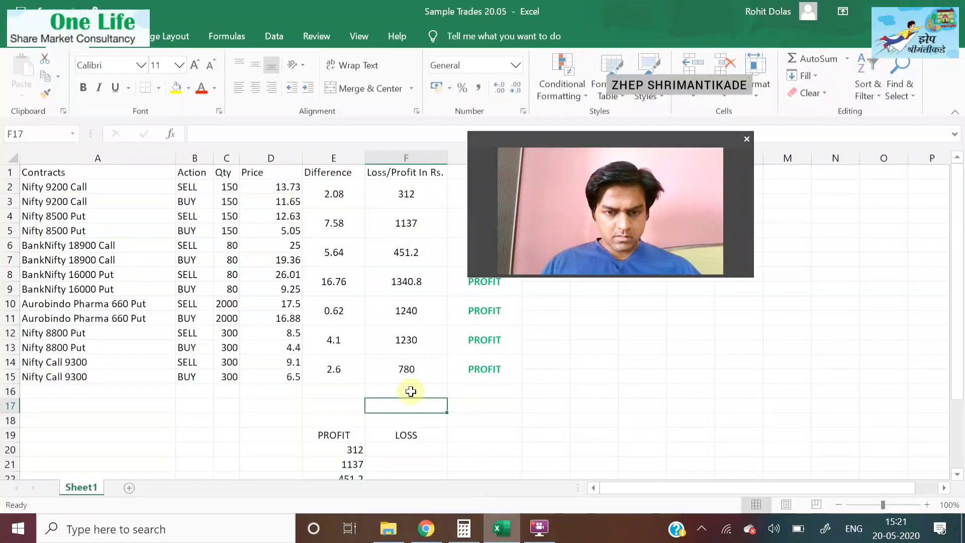
pyautogui.write('=SUM()')
pyautogui.press('Left')
pyautogui.press('Up')
pyautogui.press('Up')
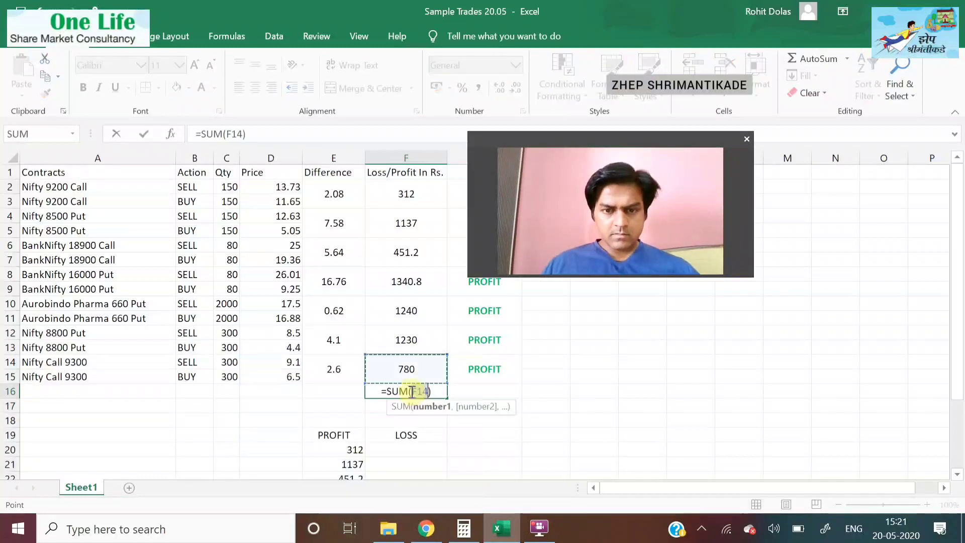
pyautogui.press('BackSpace')
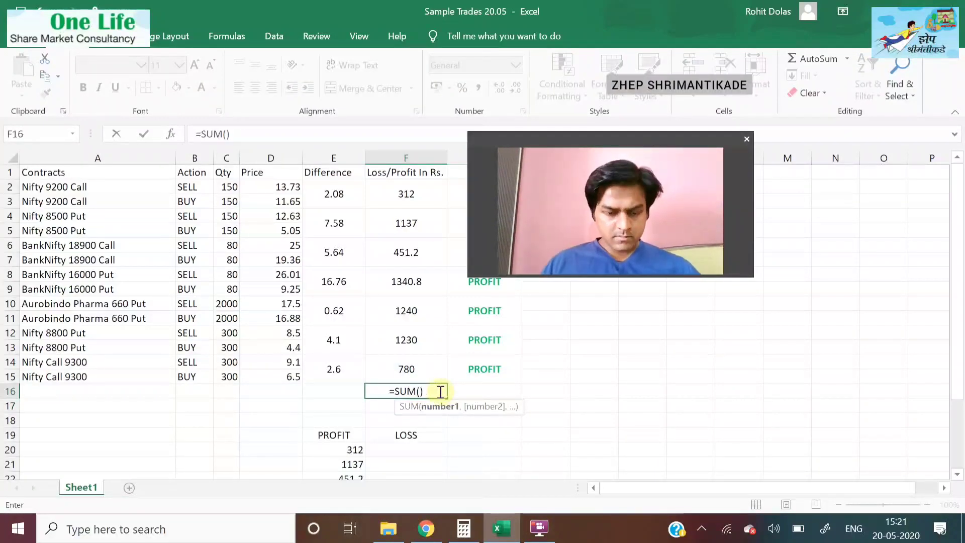
pyautogui.write('F1')
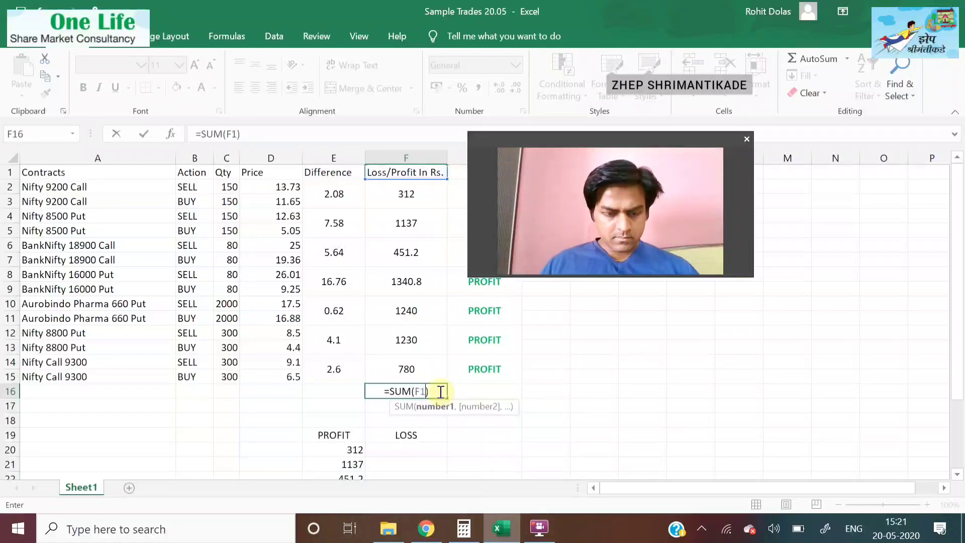
pyautogui.write(':F')
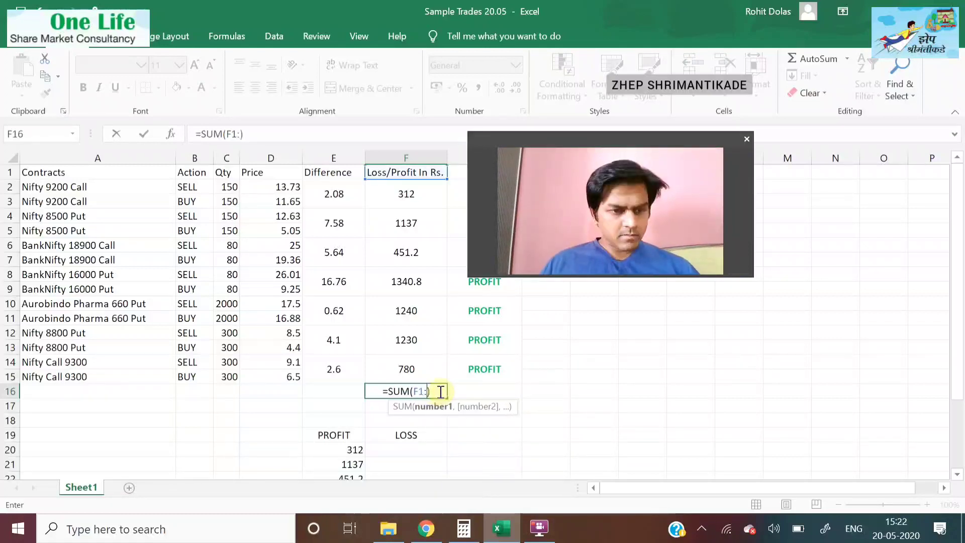
pyautogui.write('15')
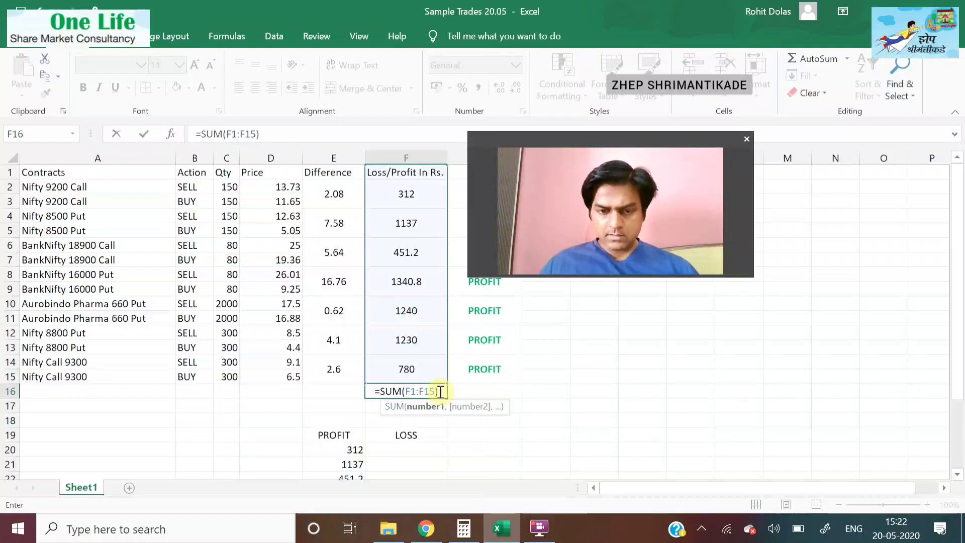
# Correct the total formula in F16 to =SUM(F2:F15) and check it there
pyautogui.click(416, 392)
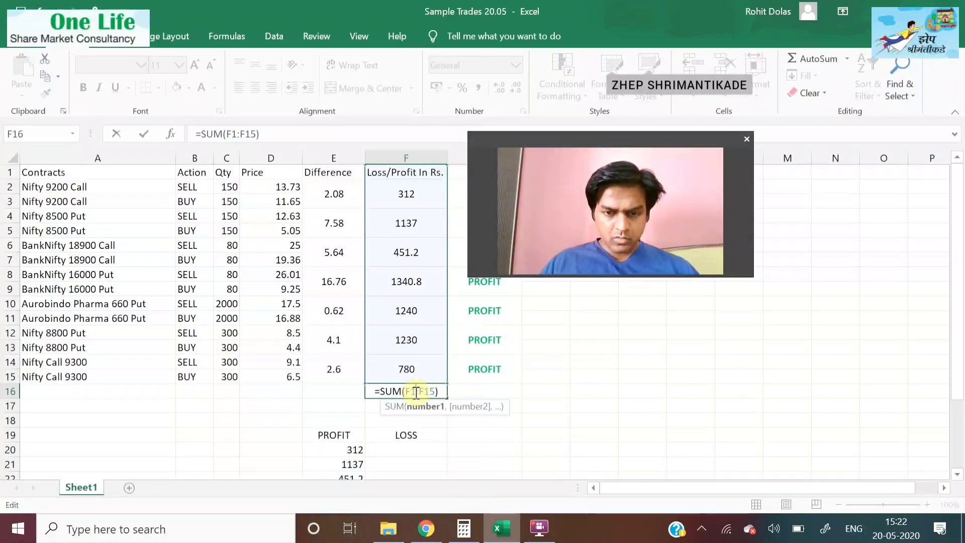
pyautogui.press('BackSpace')
pyautogui.write('2')
pyautogui.press('Return')
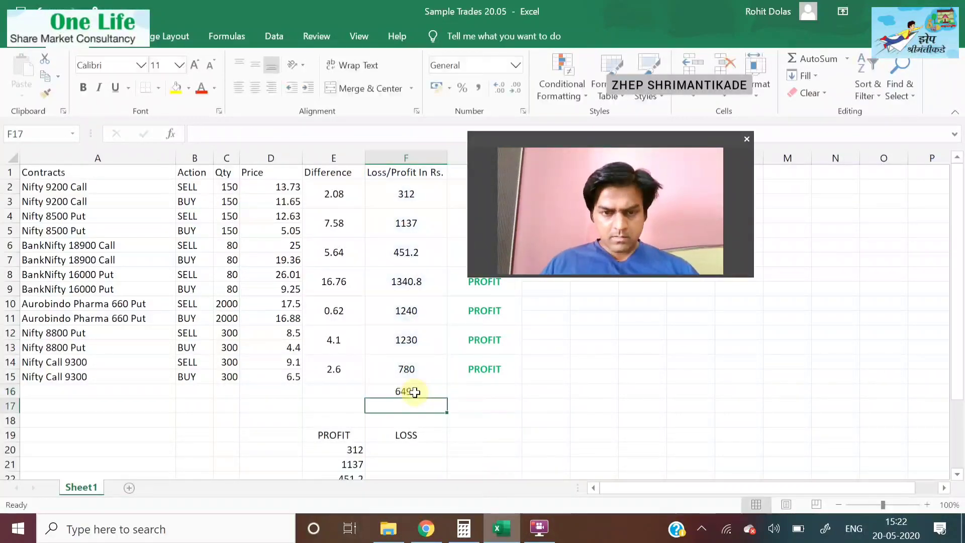
pyautogui.click(427, 391)
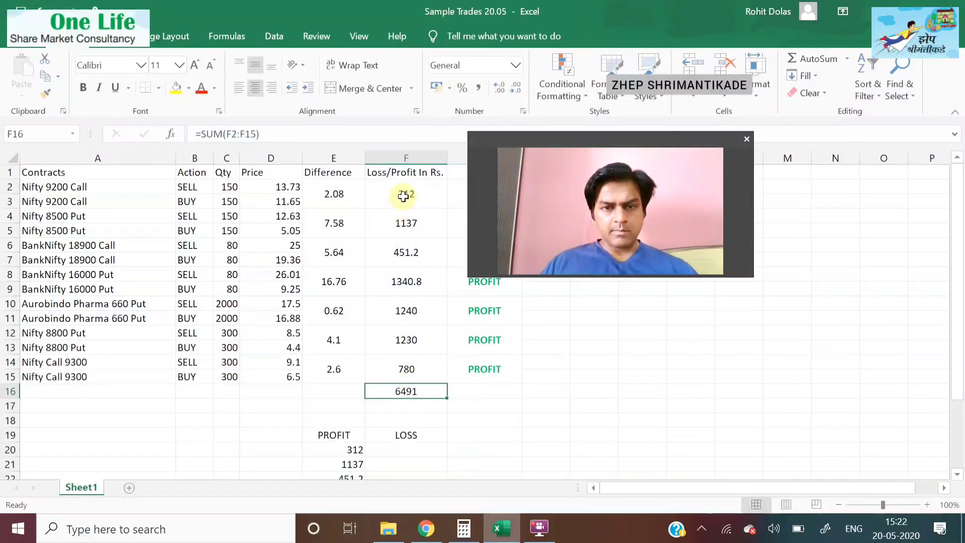
# Examine the individual Loss/Profit values and their formulas from F2 down to the Nifty 8800 Put trade
pyautogui.moveTo(405, 194); pyautogui.dragTo(402, 374)
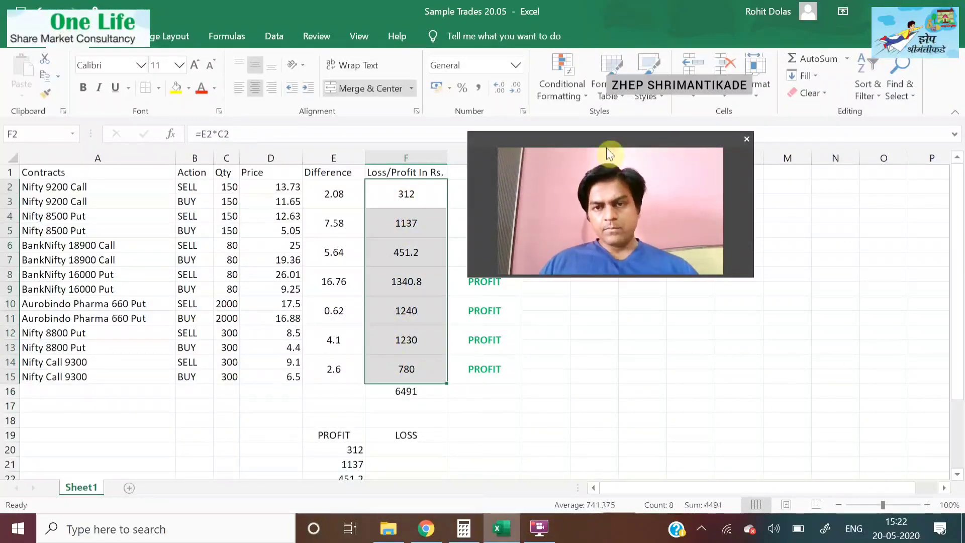
pyautogui.moveTo(608, 140); pyautogui.dragTo(665, 135)
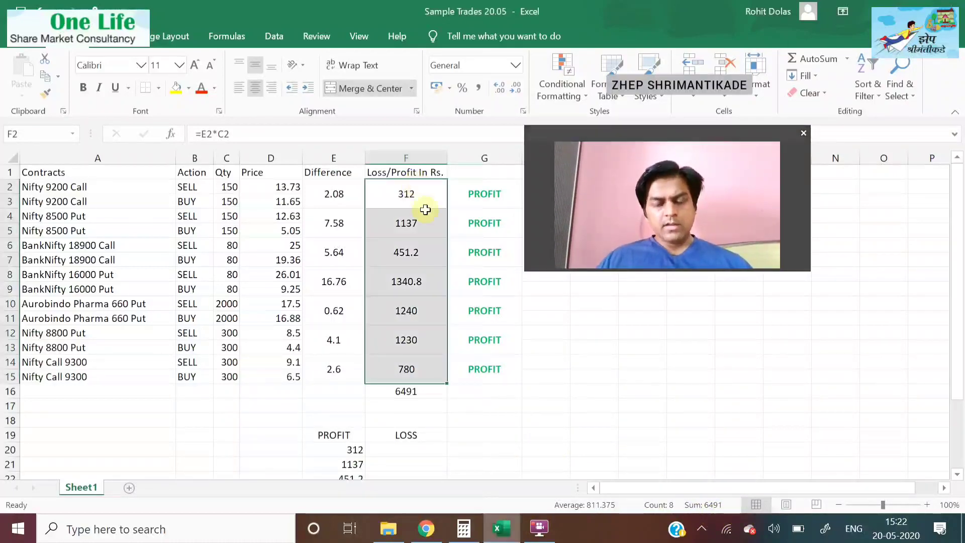
pyautogui.click(478, 195)
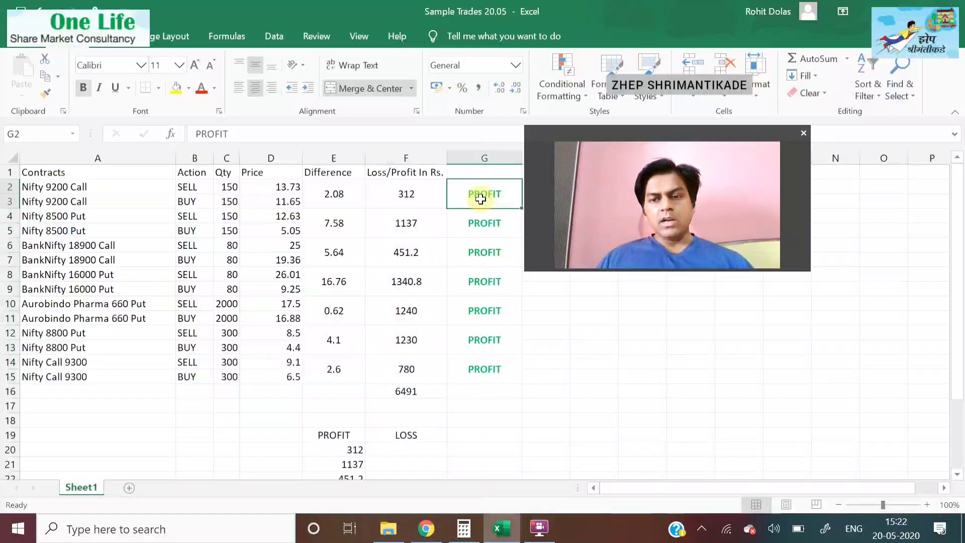
pyautogui.click(400, 197)
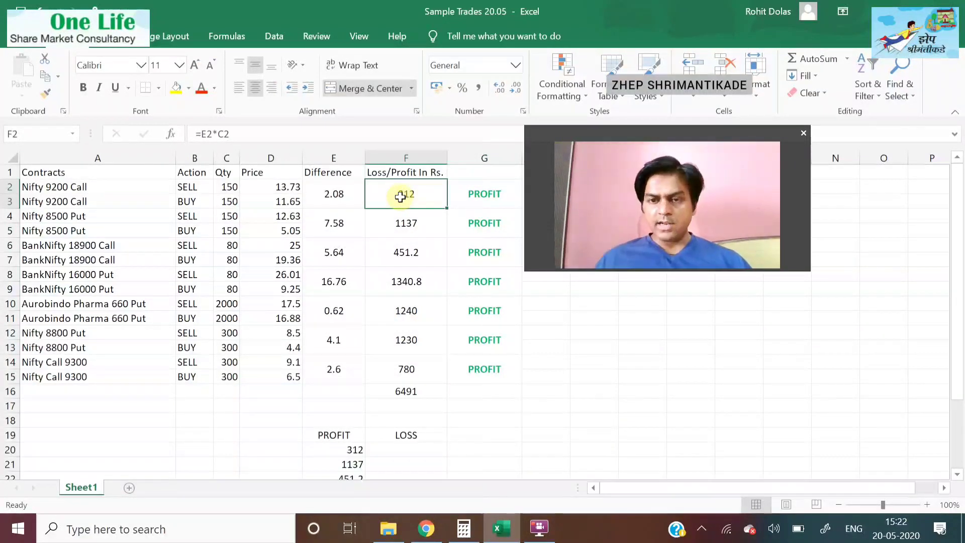
pyautogui.press('Down')
pyautogui.press('Down')
pyautogui.press('Down')
pyautogui.press('Down')
pyautogui.press('Down')
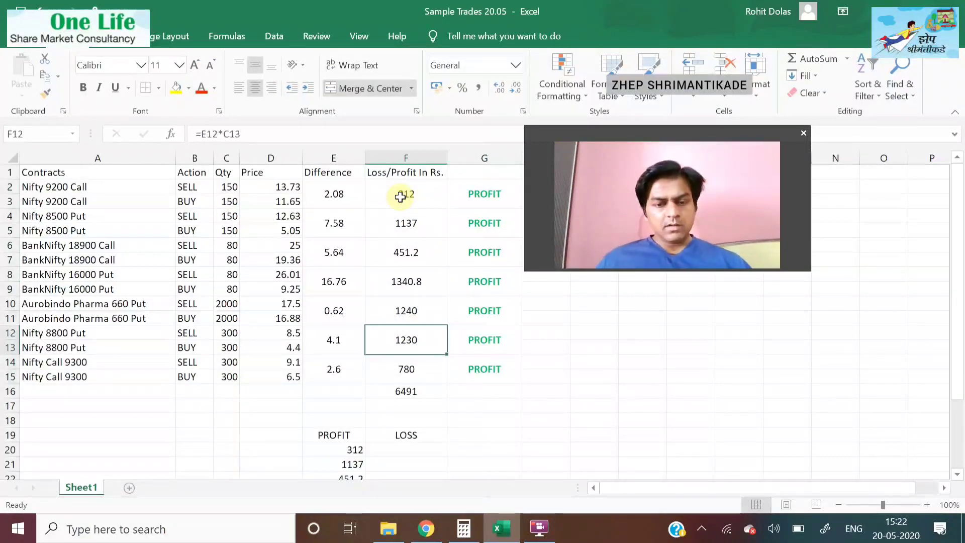
pyautogui.press('Up')
pyautogui.press('Up')
pyautogui.press('Up')
pyautogui.press('Up')
pyautogui.press('Up')
pyautogui.press('Up')
pyautogui.press('Down')
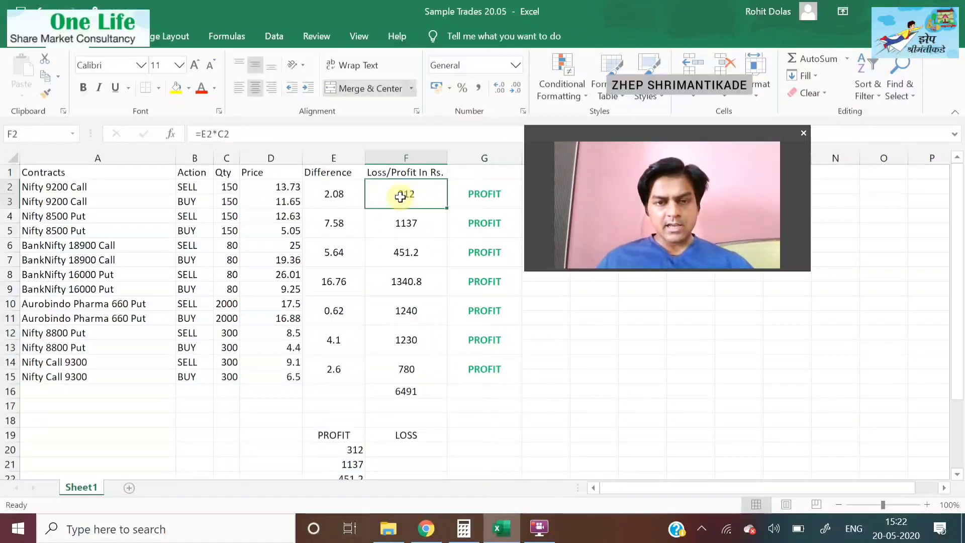
# Check the sum of the Loss/Profit cells F2:F15 against the total in F16
pyautogui.hotkey('shift', 'Down')
pyautogui.hotkey('shift', 'Down')
pyautogui.hotkey('shift', 'Down')
pyautogui.hotkey('shift', 'Down')
pyautogui.hotkey('shift', 'Down')
pyautogui.hotkey('shift', 'Down')
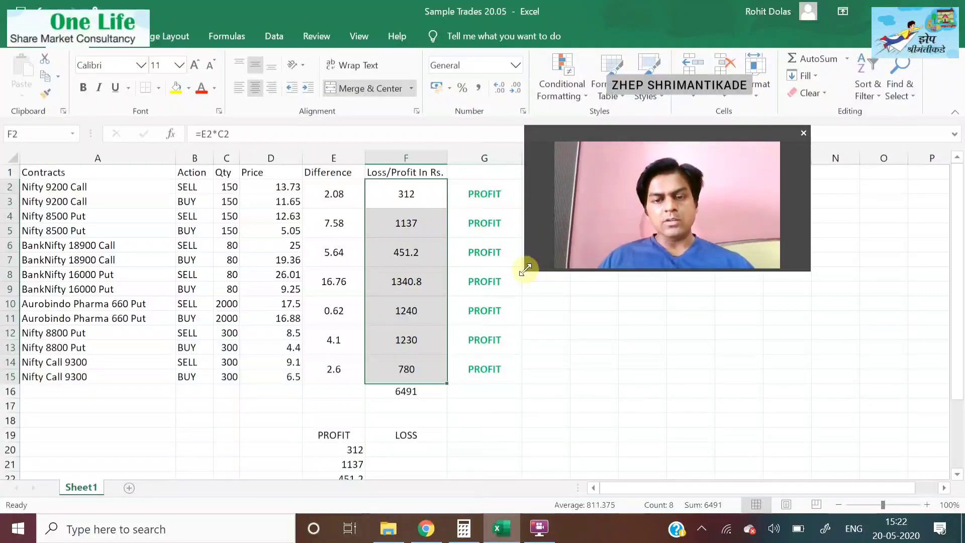
pyautogui.moveTo(525, 269); pyautogui.dragTo(553, 303)
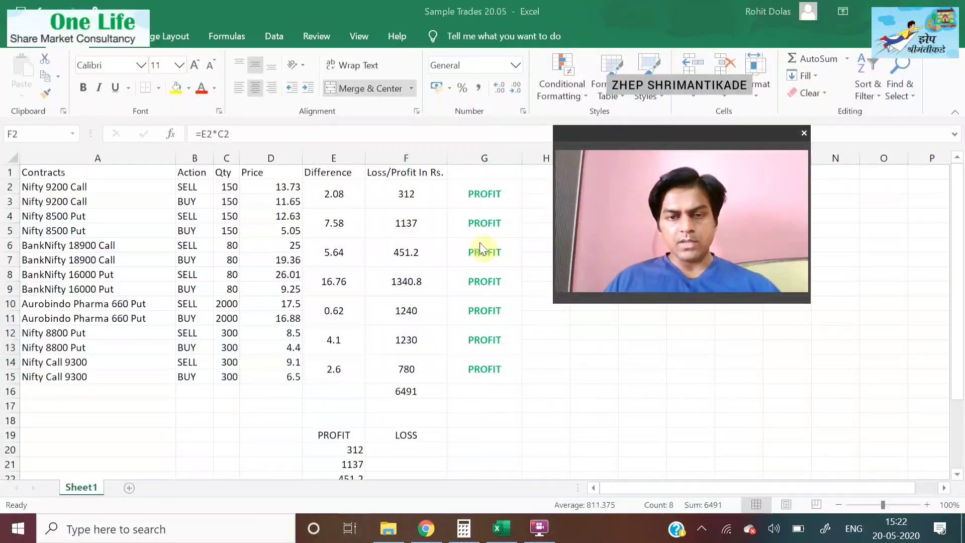
pyautogui.click(400, 195)
pyautogui.click(400, 194)
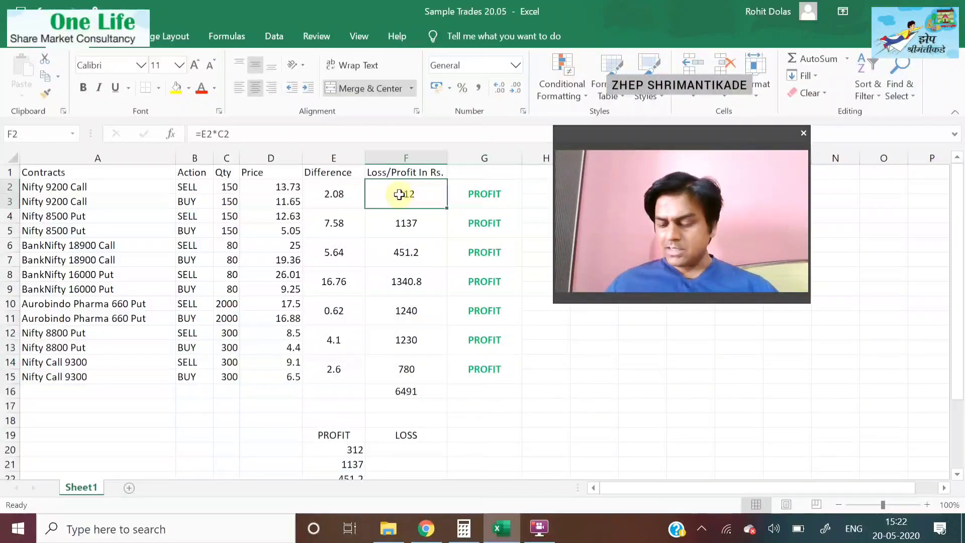
pyautogui.press('Down')
pyautogui.press('Down')
pyautogui.press('Down')
pyautogui.press('Down')
pyautogui.press('Down')
pyautogui.press('Down')
pyautogui.press('Down')
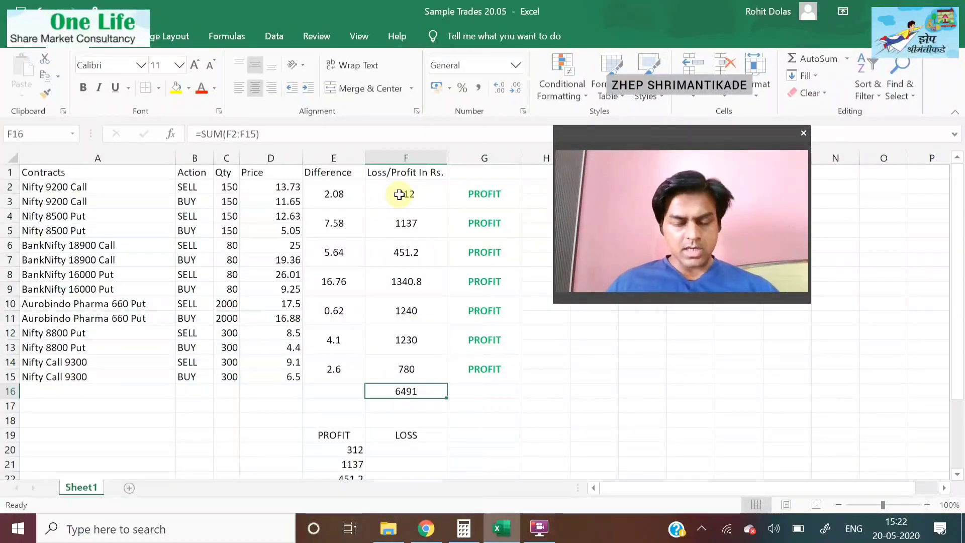
# Insert two blank rows above the Crude (MCX) row in the PROFIT/LOSS summary
pyautogui.press('Down')
pyautogui.press('Down')
pyautogui.press('Down')
pyautogui.press('Down')
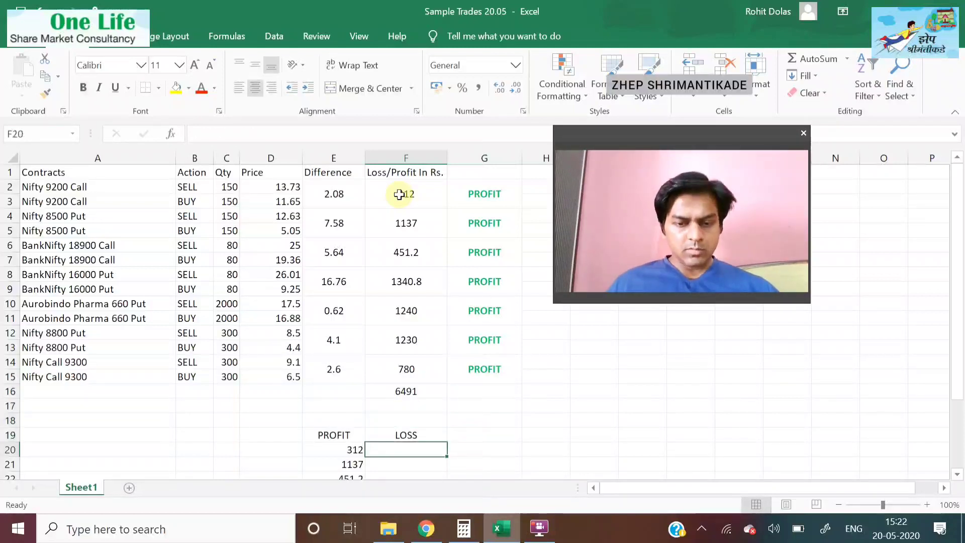
pyautogui.press('Down')
pyautogui.press('Down')
pyautogui.press('Down')
pyautogui.press('Down')
pyautogui.press('Down')
pyautogui.press('Down')
pyautogui.press('Down')
pyautogui.press('Down')
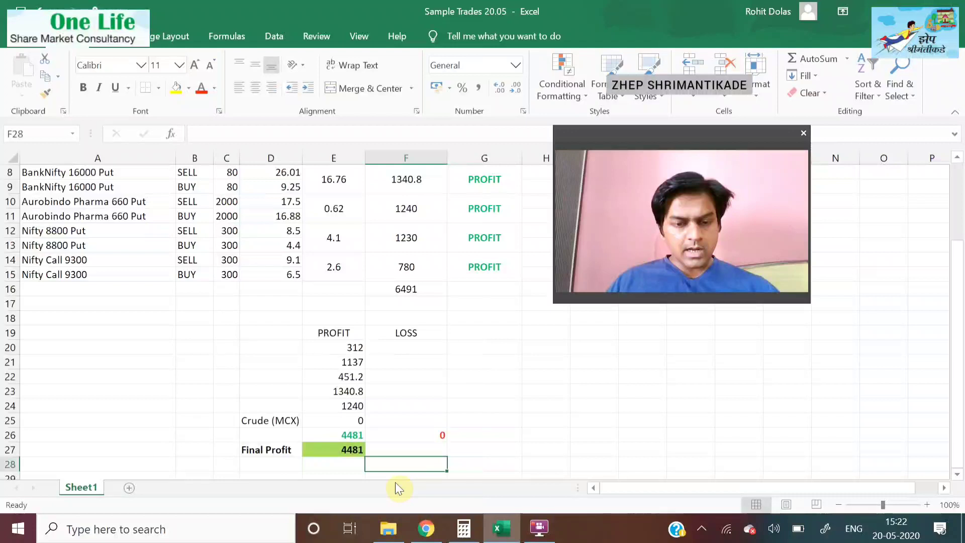
pyautogui.rightClick(4, 420)
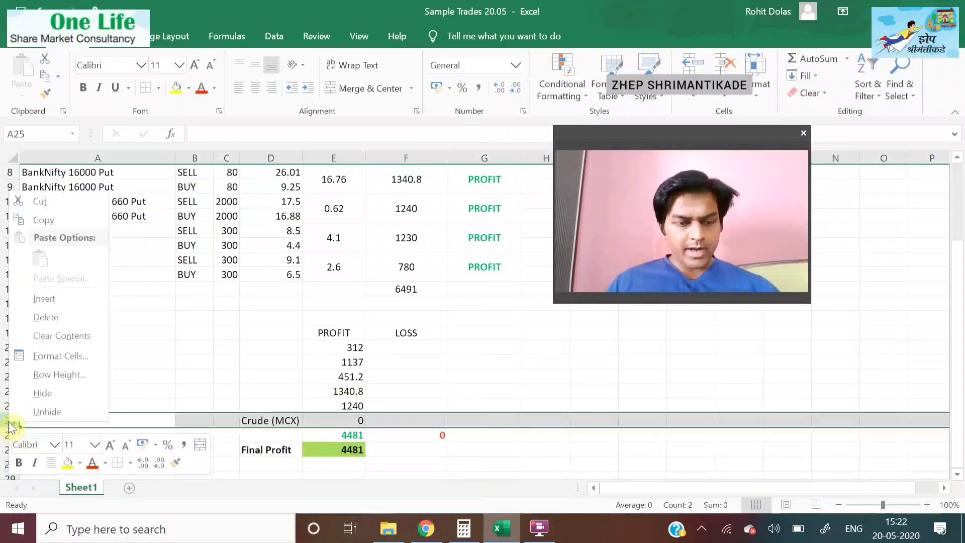
pyautogui.click(56, 306)
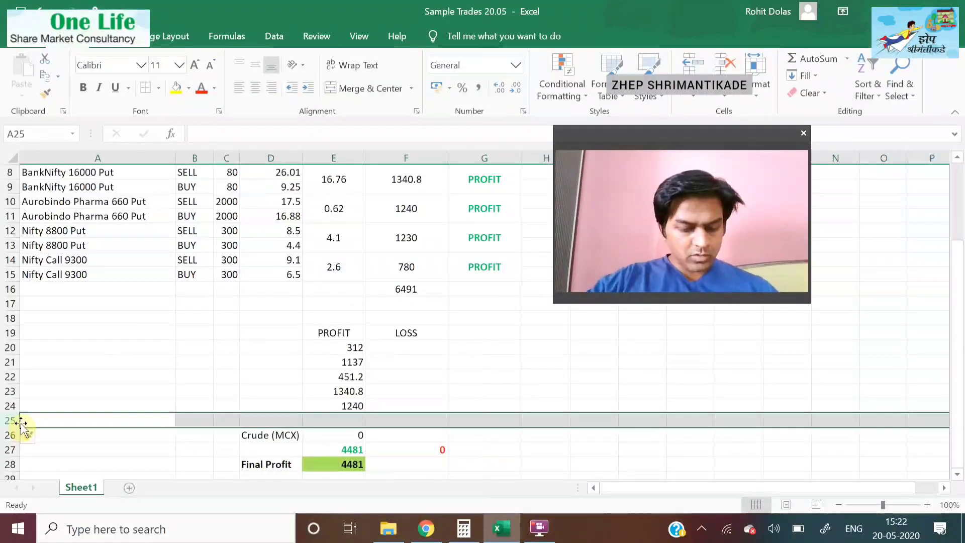
pyautogui.hotkey('ctrl', '+')
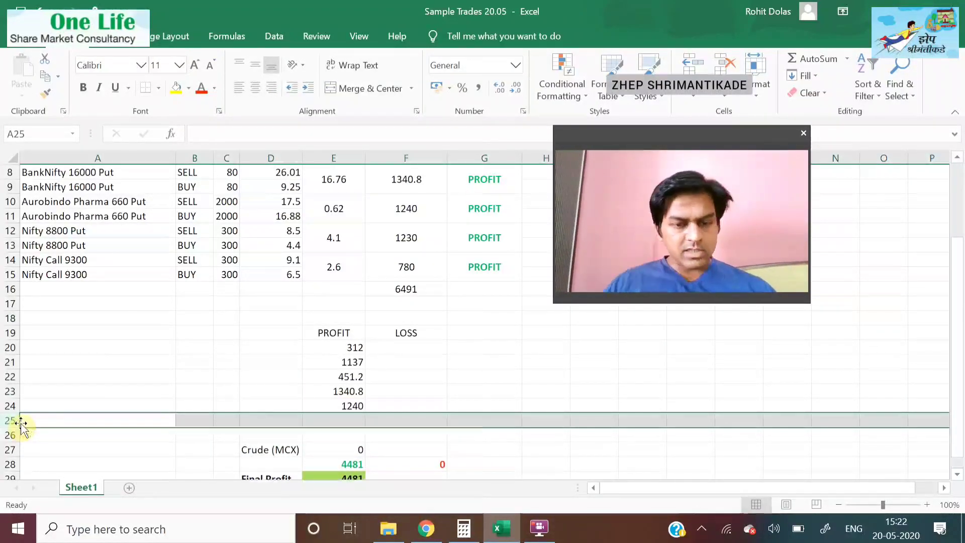
# Review the Nifty Call 9300 sell and buy prices in D14 and D15 and its profit formula in F14
pyautogui.click(345, 418)
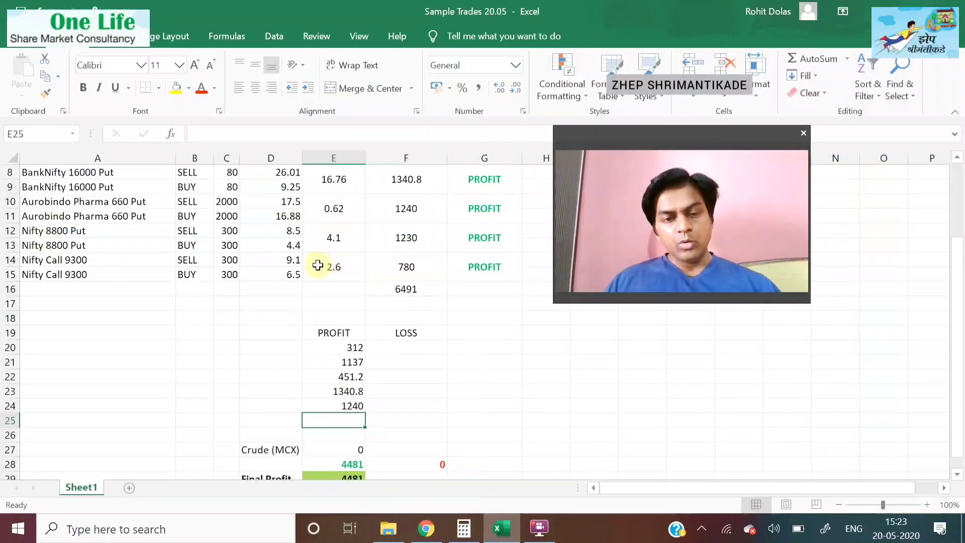
pyautogui.click(288, 263)
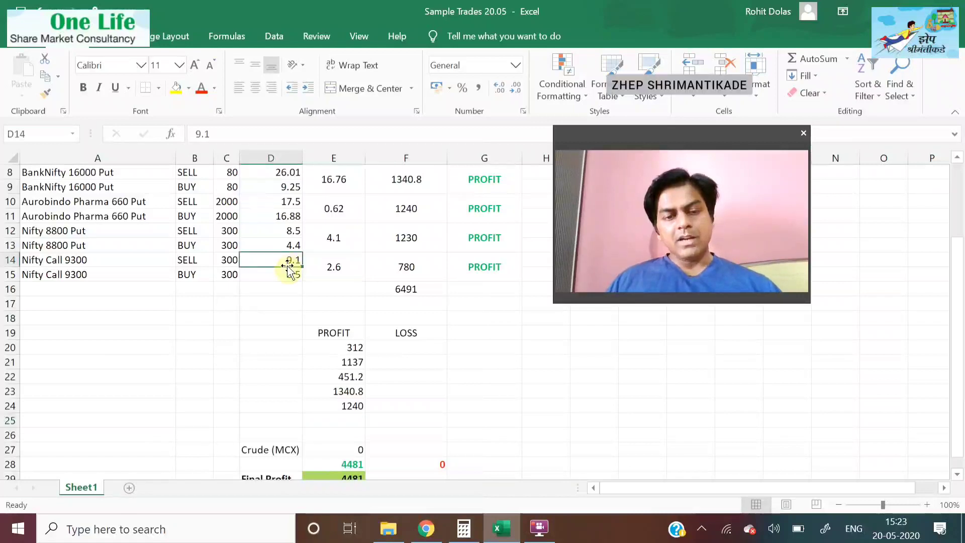
pyautogui.click(286, 273)
pyautogui.click(290, 261)
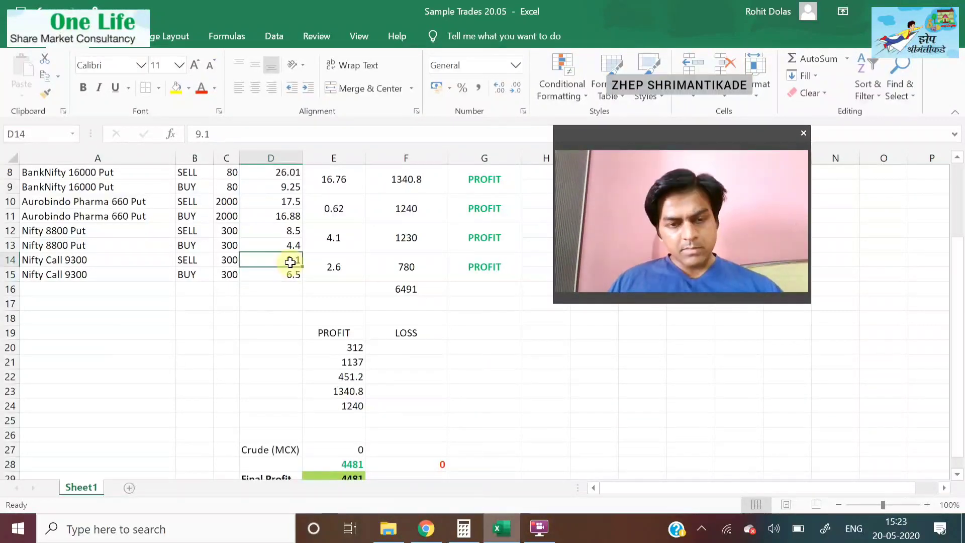
pyautogui.click(289, 276)
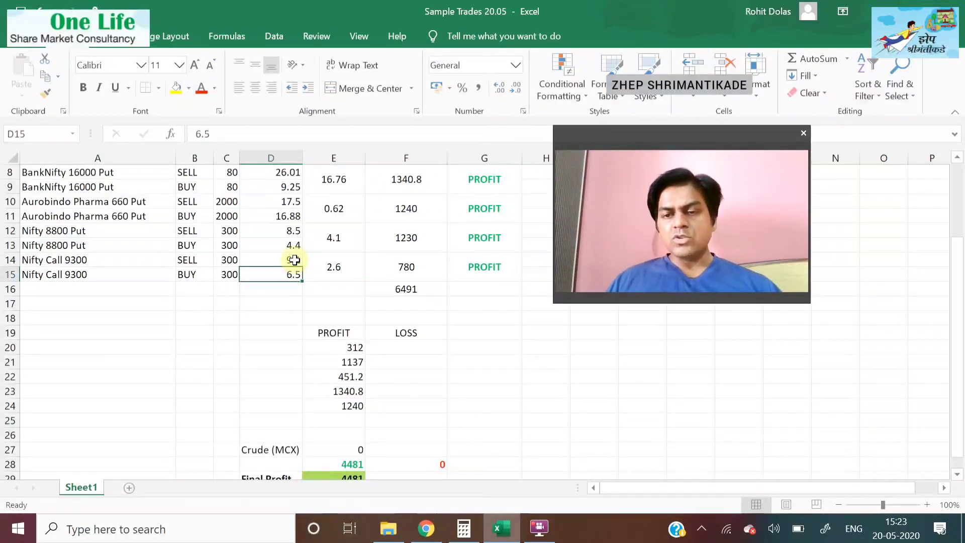
pyautogui.click(294, 260)
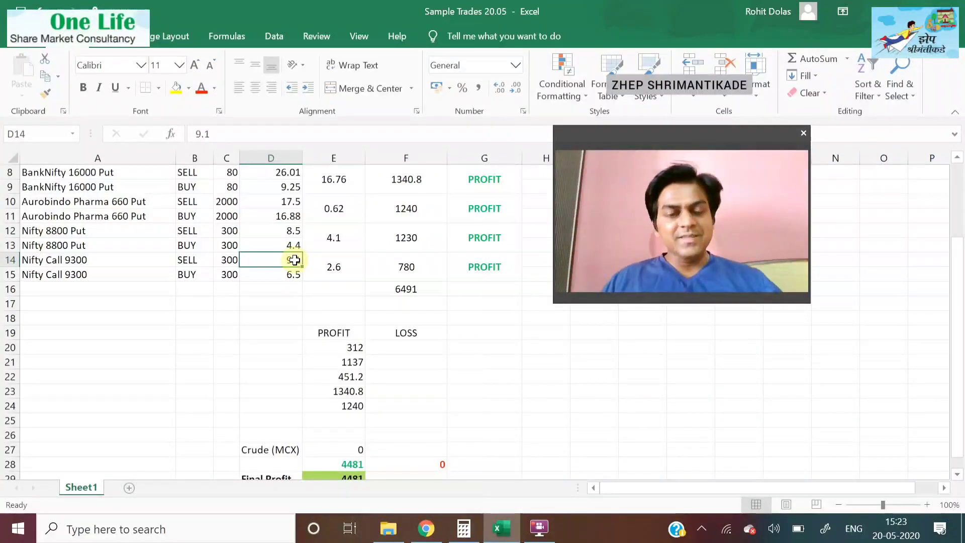
pyautogui.click(421, 266)
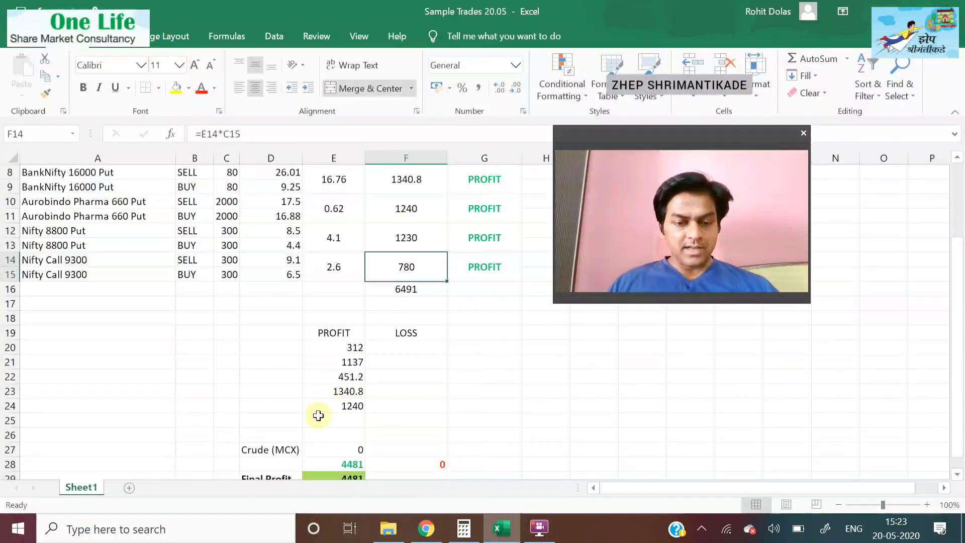
# Enter the profits 1230 in E25 and 780 in E26 of the PROFIT summary column
pyautogui.click(341, 414)
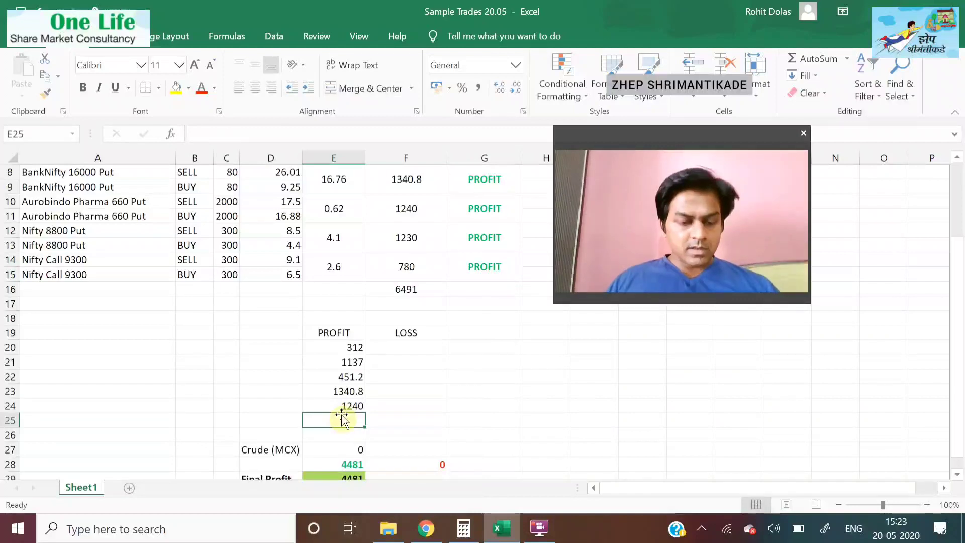
pyautogui.write('1')
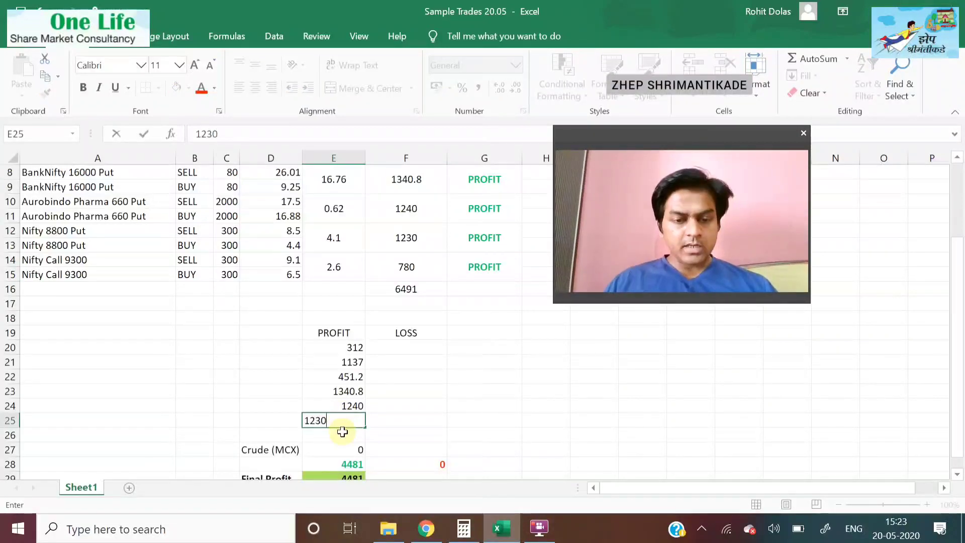
pyautogui.write('230')
pyautogui.press('Return')
pyautogui.write('780')
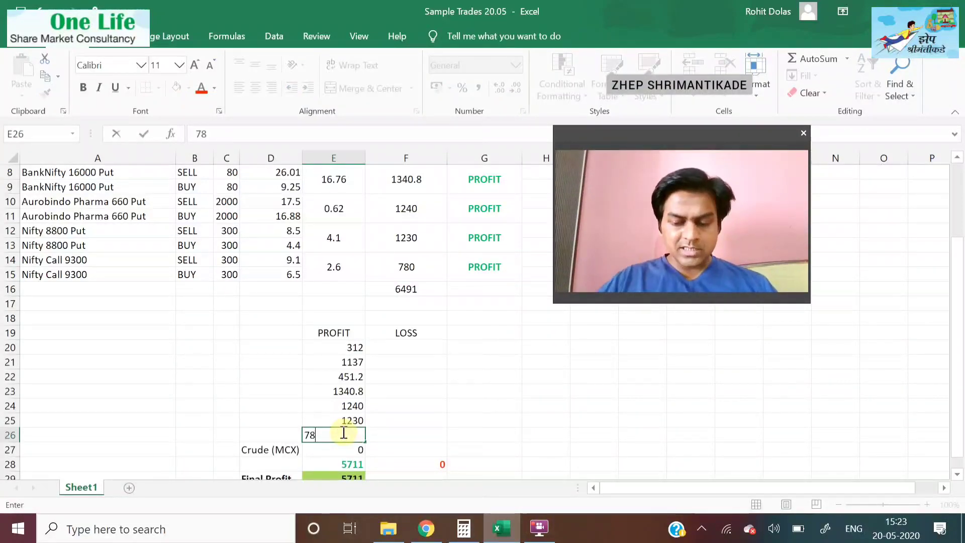
pyautogui.click(436, 424)
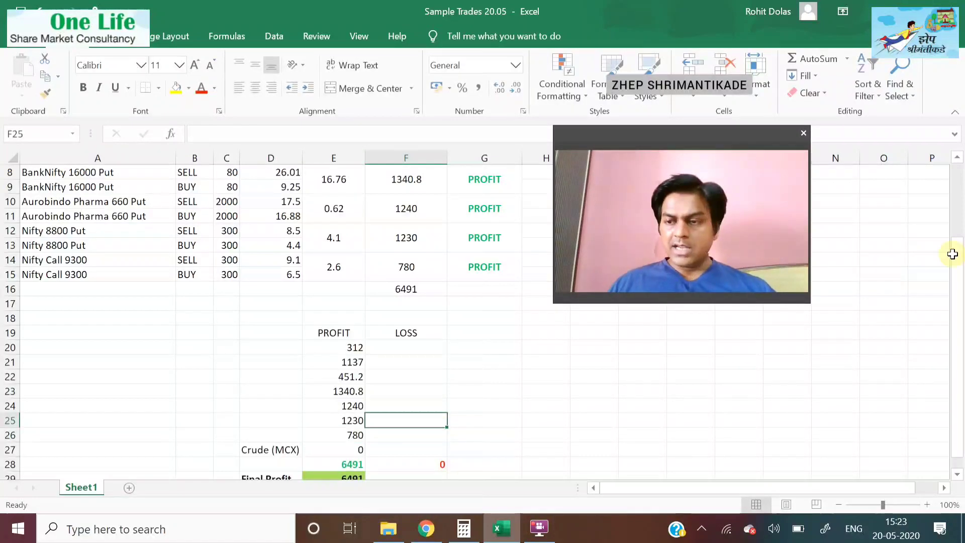
# Examine the PROFIT summary values from E20 down to the sum formula in E28 and the Final Profit, and look over the trade list
pyautogui.moveTo(960, 265); pyautogui.dragTo(960, 299)
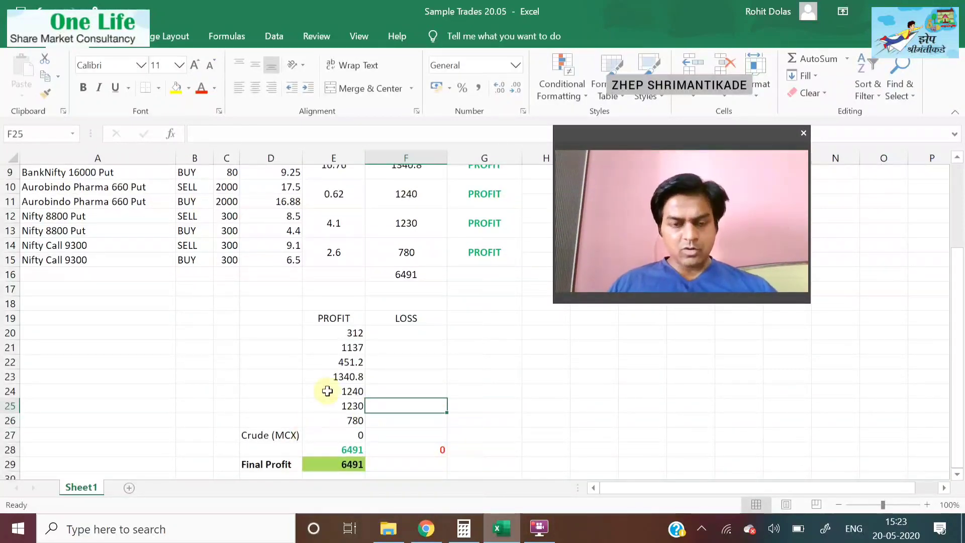
pyautogui.click(350, 336)
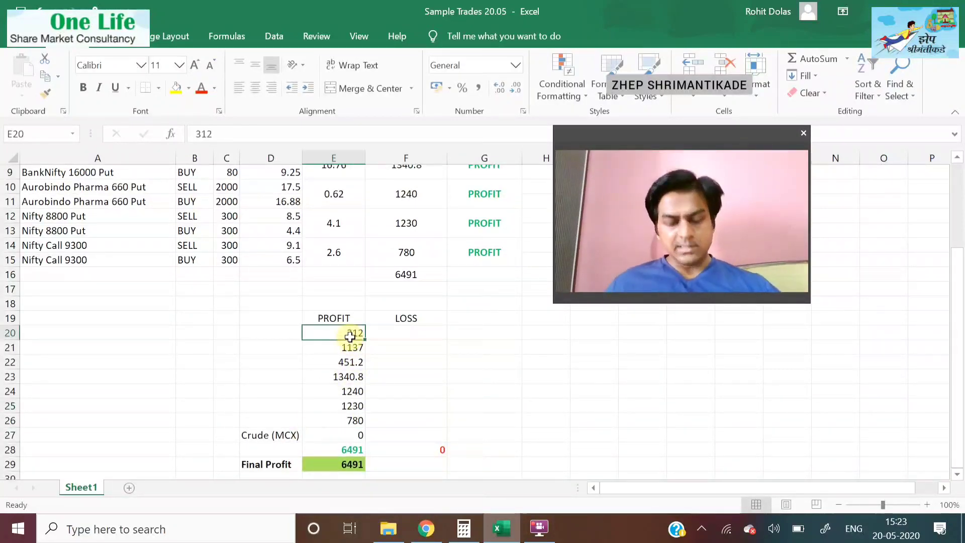
pyautogui.press('Down')
pyautogui.press('Down')
pyautogui.press('Down')
pyautogui.press('Down')
pyautogui.press('Down')
pyautogui.press('Down')
pyautogui.press('Down')
pyautogui.press('Down')
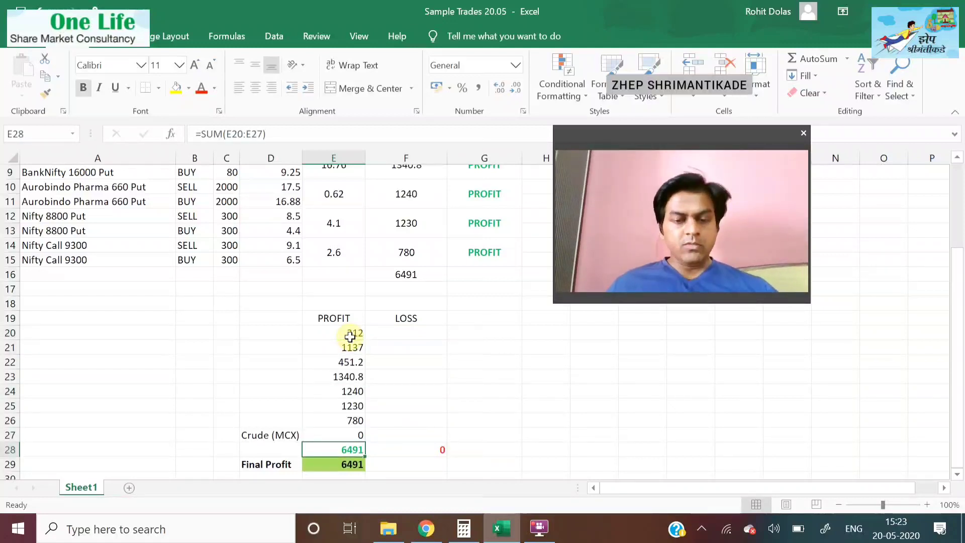
pyautogui.press('Up')
pyautogui.press('Down')
pyautogui.press('Down')
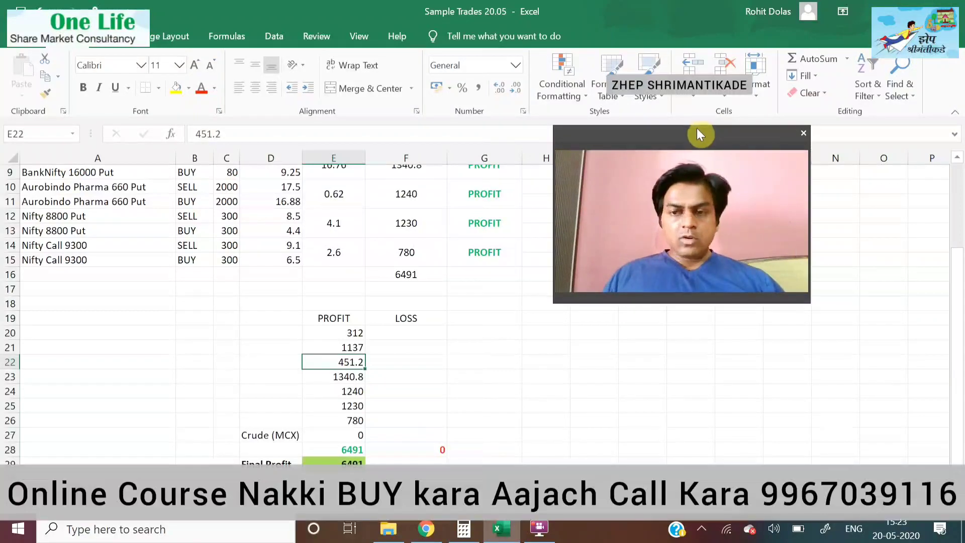
pyautogui.scroll(3, 960, 330)
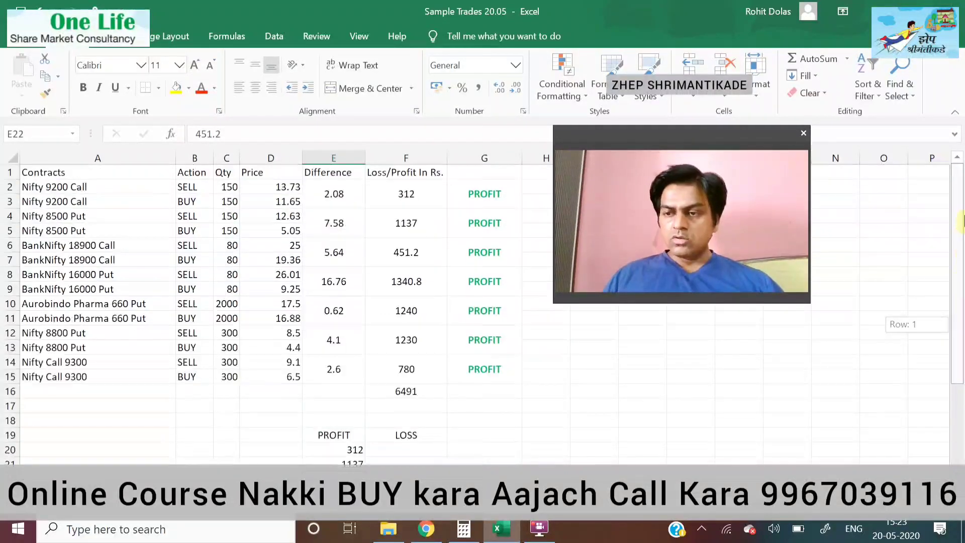